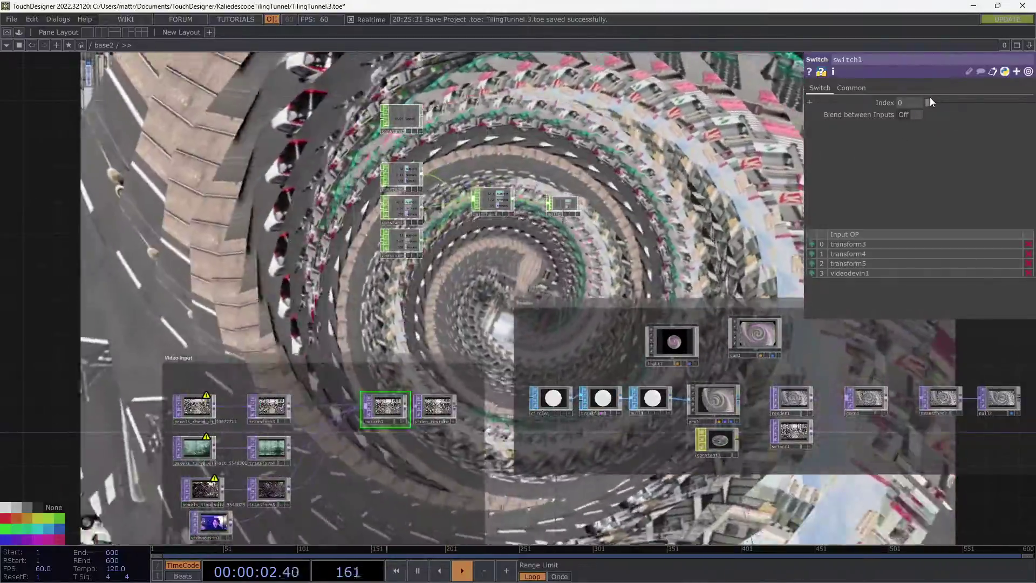
Set the video input switch (switch1) to index 1.3 and try indexes 1 and 0 on the constants' switch2
left_click_drag(929, 101, 941, 101)
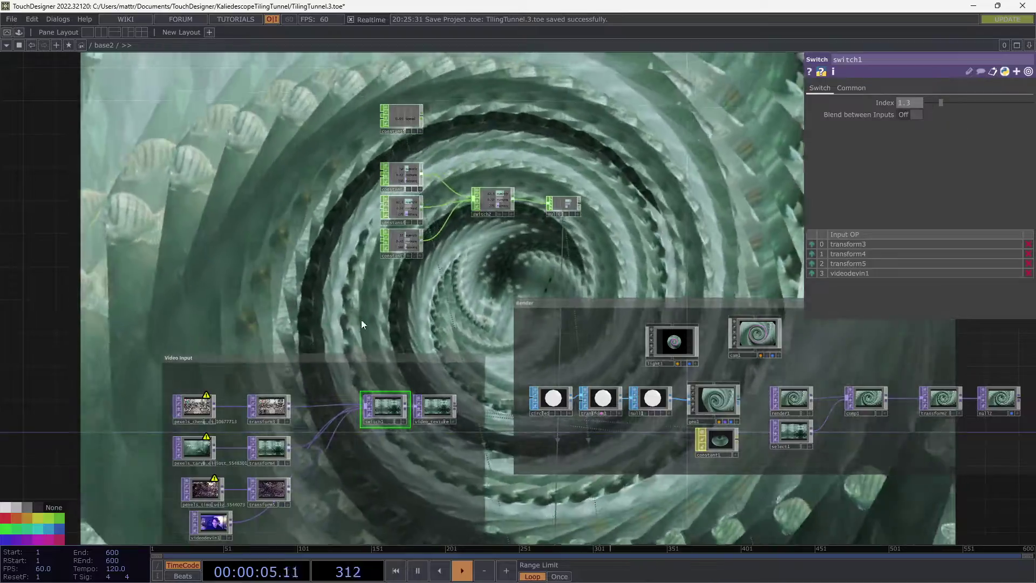
left_click_drag(361, 320, 542, 319)
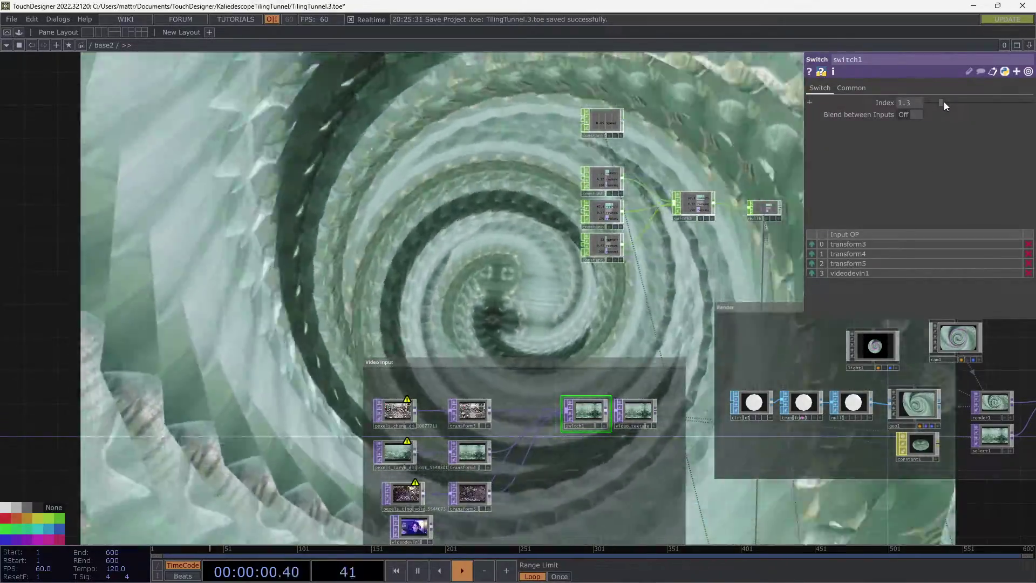
left_click(697, 202)
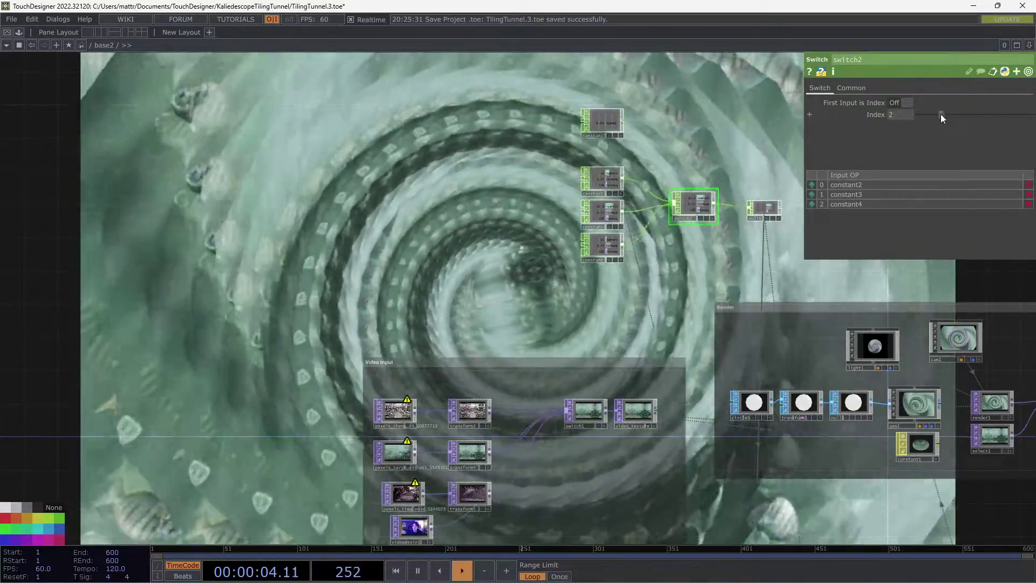
left_click_drag(940, 114, 931, 115)
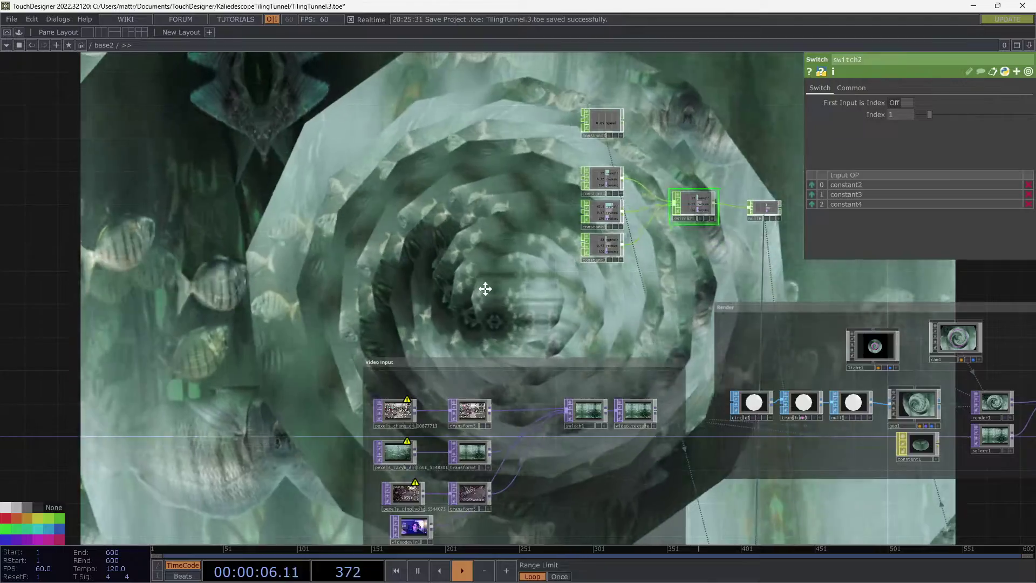
left_click_drag(459, 288, 480, 305)
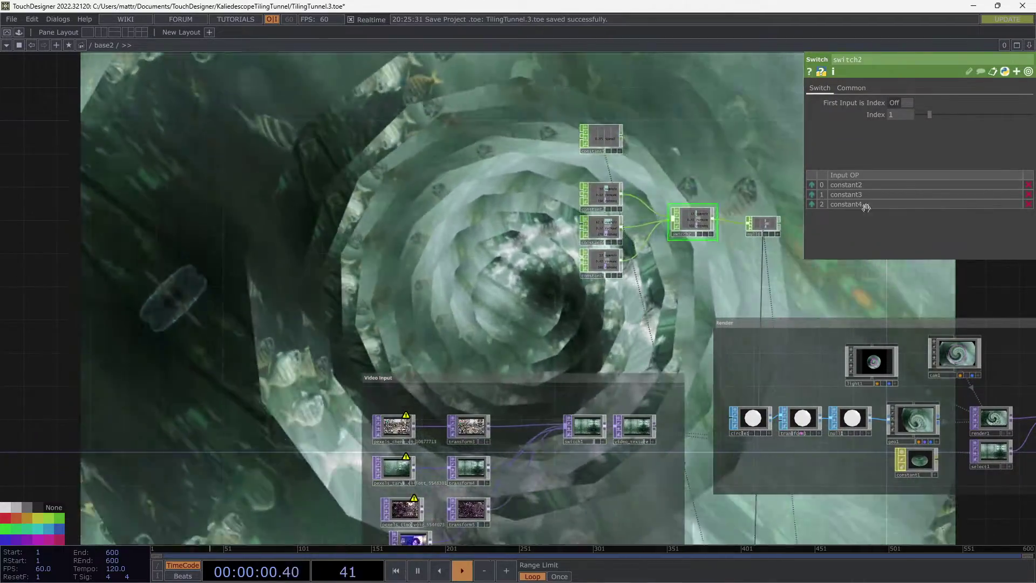
left_click_drag(928, 114, 916, 113)
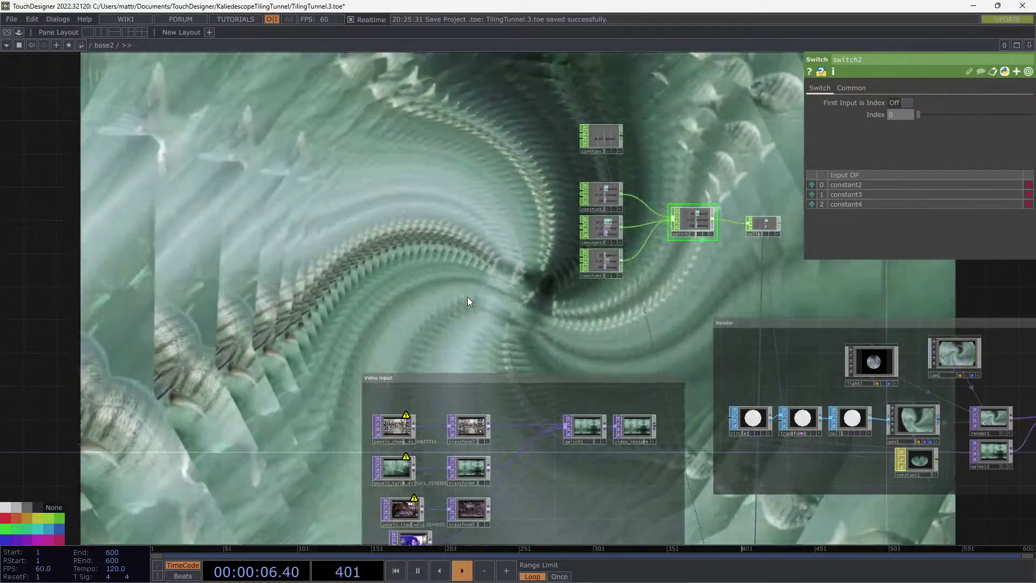
Set the video input switch (switch1) to index 3.26 so the live video device feeds the tunnel
left_click(600, 422)
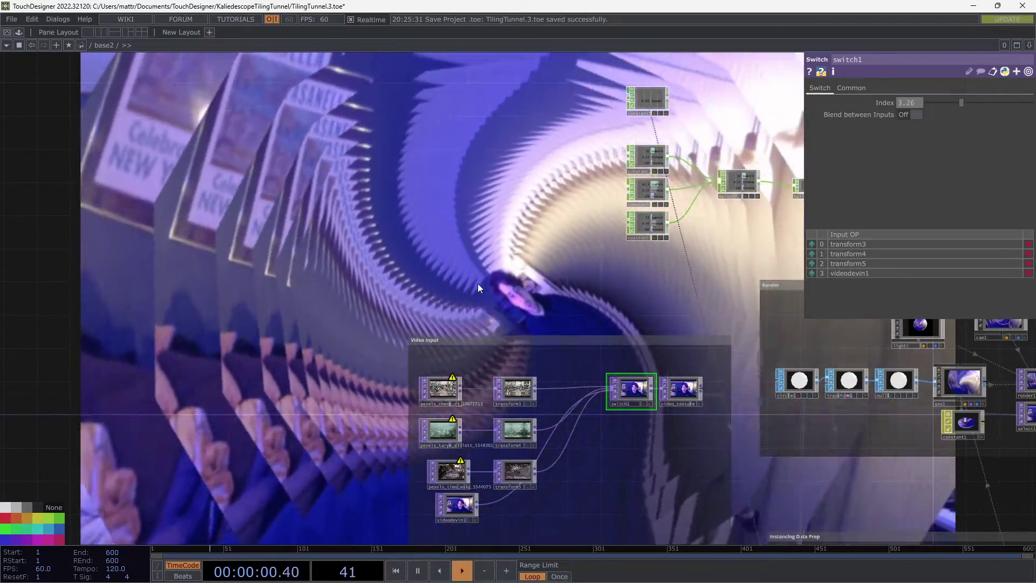
left_click_drag(452, 257, 348, 250)
left_click_drag(498, 283, 324, 223)
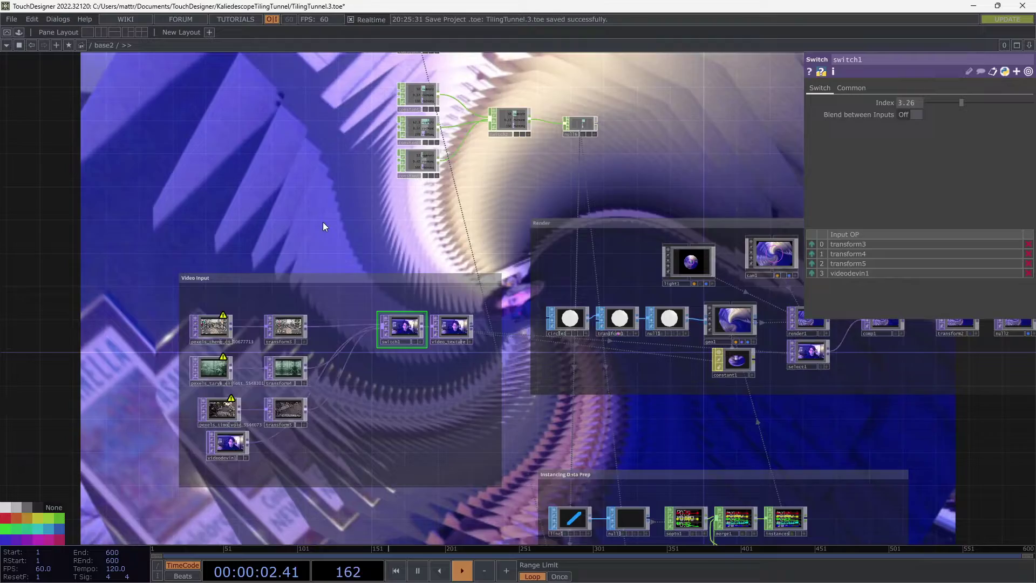
Go up out of the base2 network and disable cooking on the base2 component
scroll(350, 222, "down", 10)
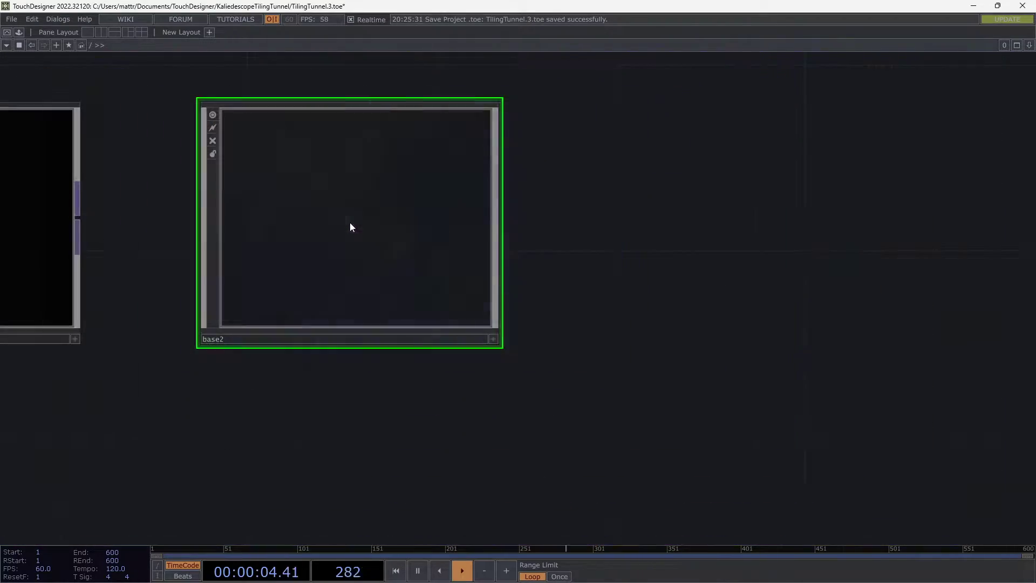
left_click_drag(691, 213, 680, 216)
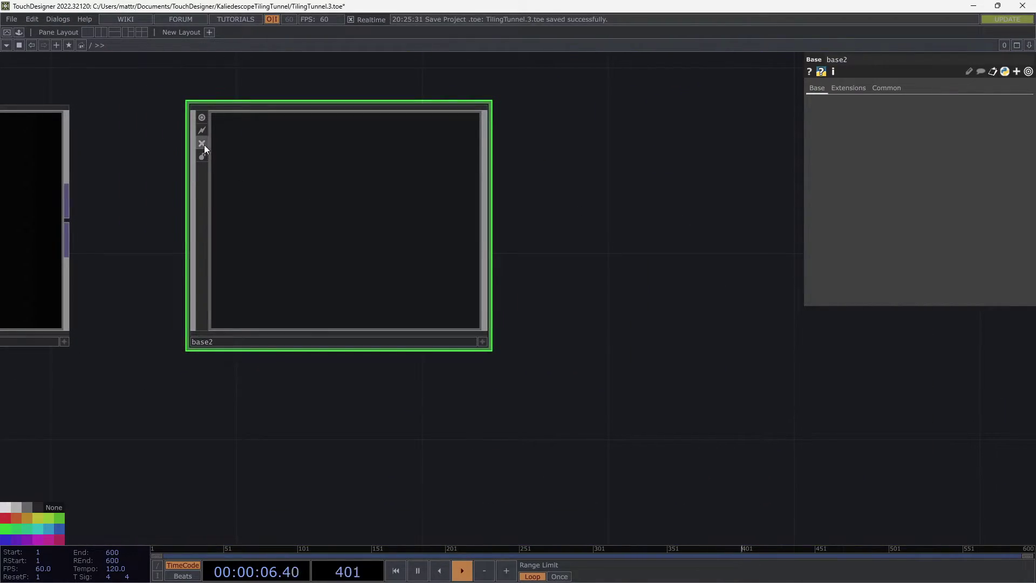
left_click(204, 145)
Create a new Base COMP beside base2 and enter its empty network
left_click_drag(534, 233, 441, 272)
left_click_drag(579, 228, 505, 232)
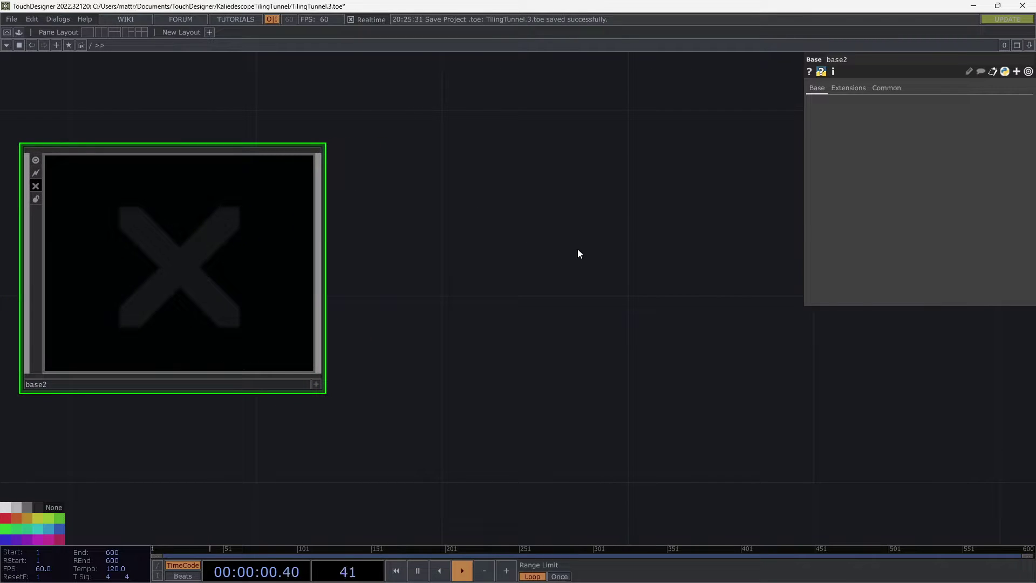
key("Tab")
left_click(401, 112)
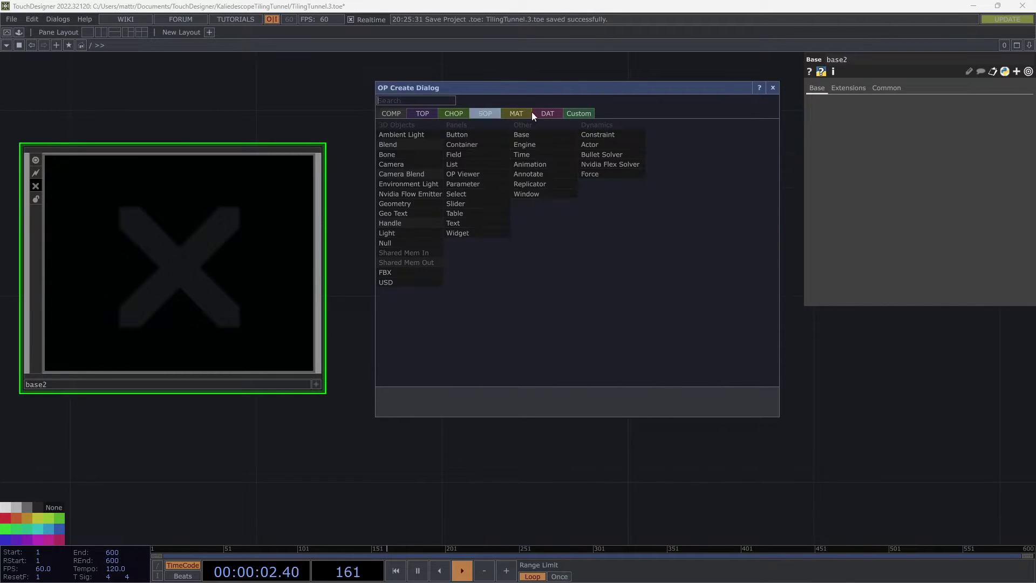
left_click(578, 134)
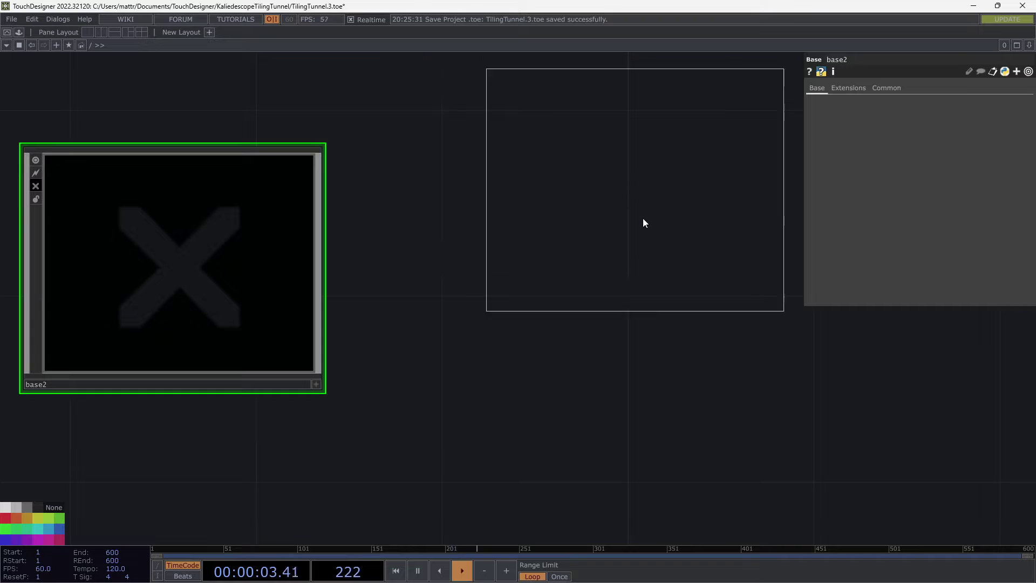
left_click(610, 268)
double_click(602, 246)
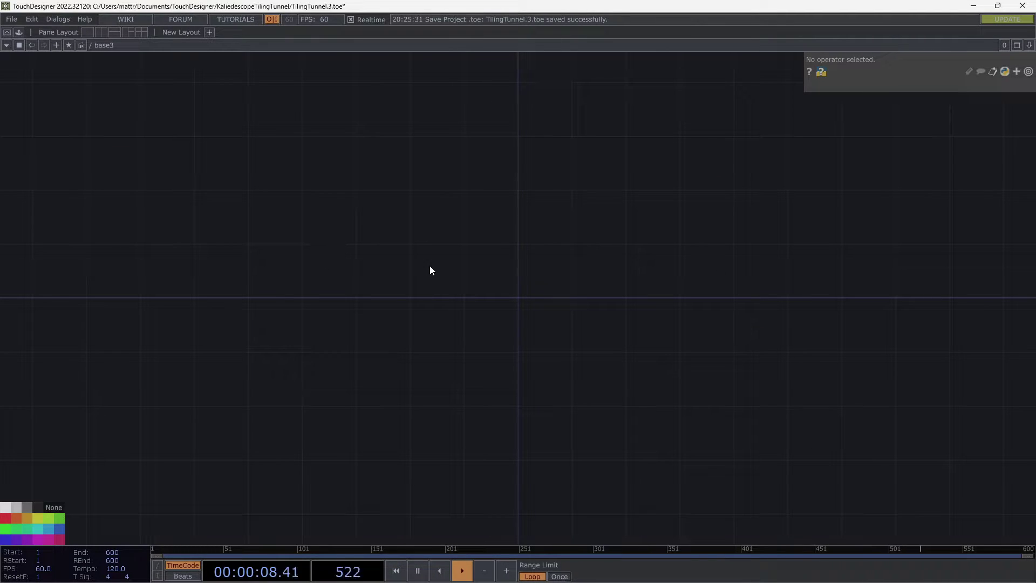
Add a Circle SOP to the network and set its divisions to 12
key("Tab")
left_click(345, 128)
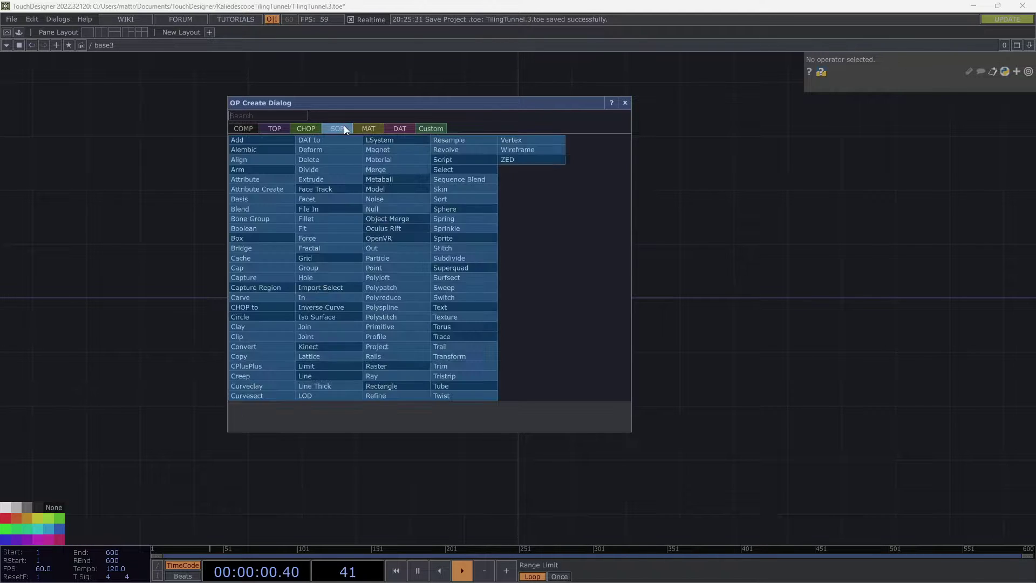
left_click(273, 318)
left_click(349, 270)
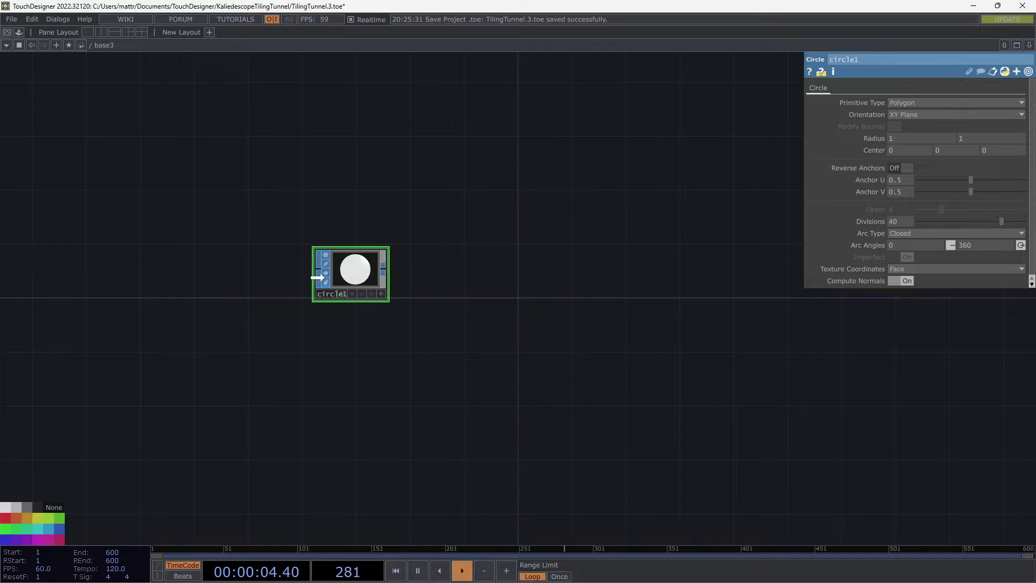
scroll(318, 280, "up", 2)
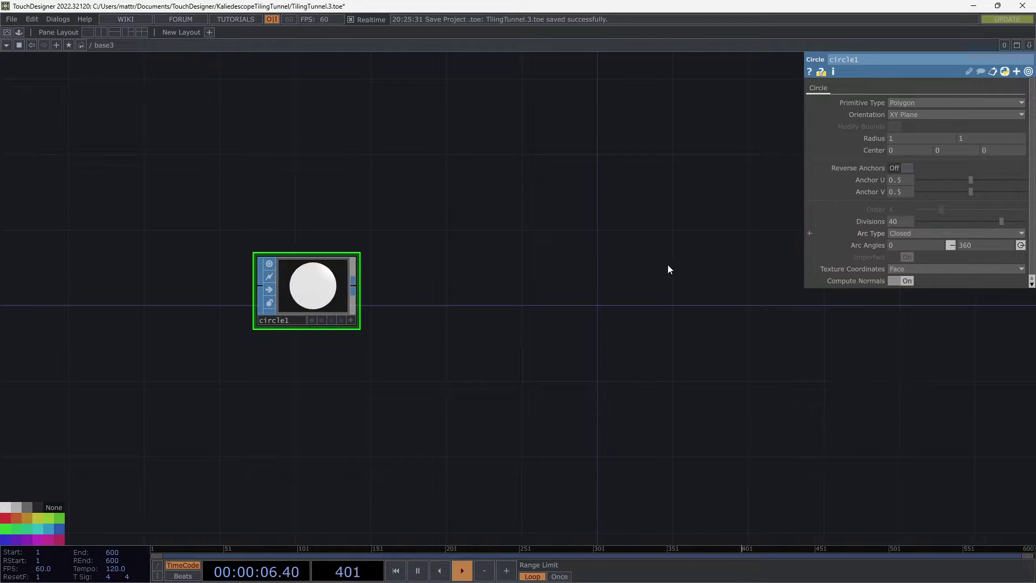
scroll(312, 302, "up", 3)
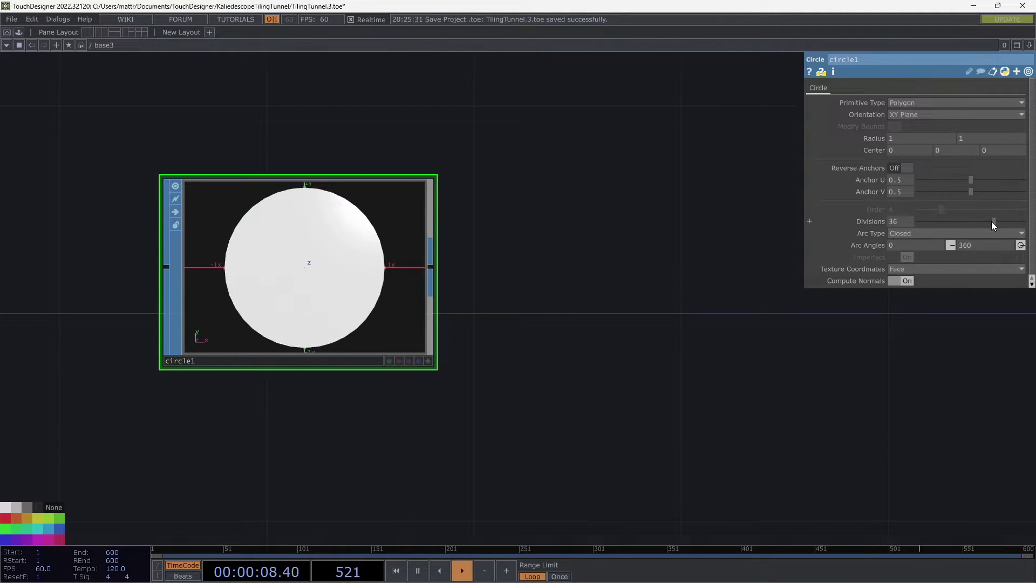
left_click(941, 219)
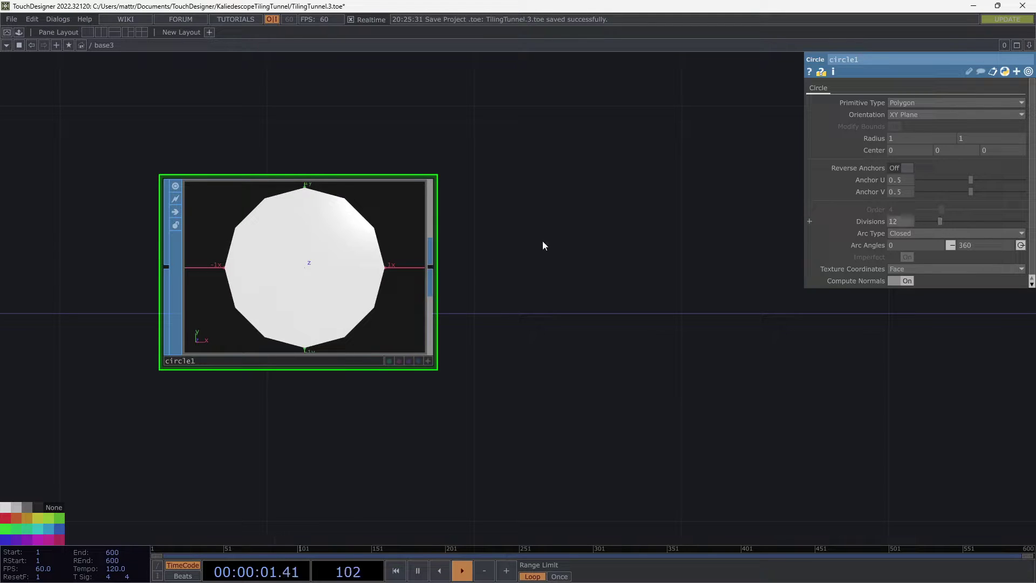
Append a Null SOP to the output of the Circle SOP
right_click(431, 263)
left_click(391, 207)
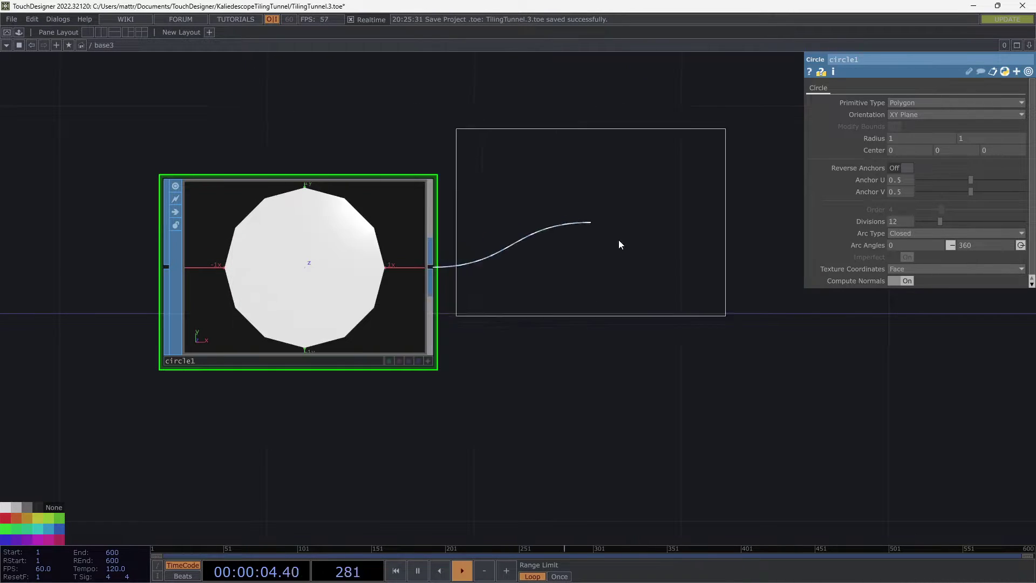
left_click(660, 269)
Append a Geometry COMP to the output of the Null SOP
left_click_drag(569, 118, 468, 124)
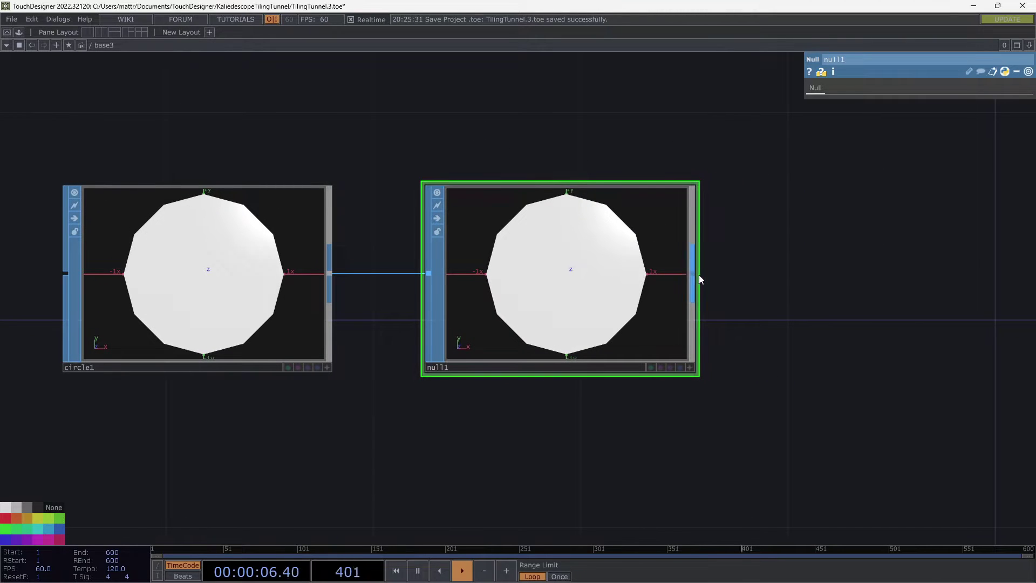
right_click(698, 274)
left_click(507, 142)
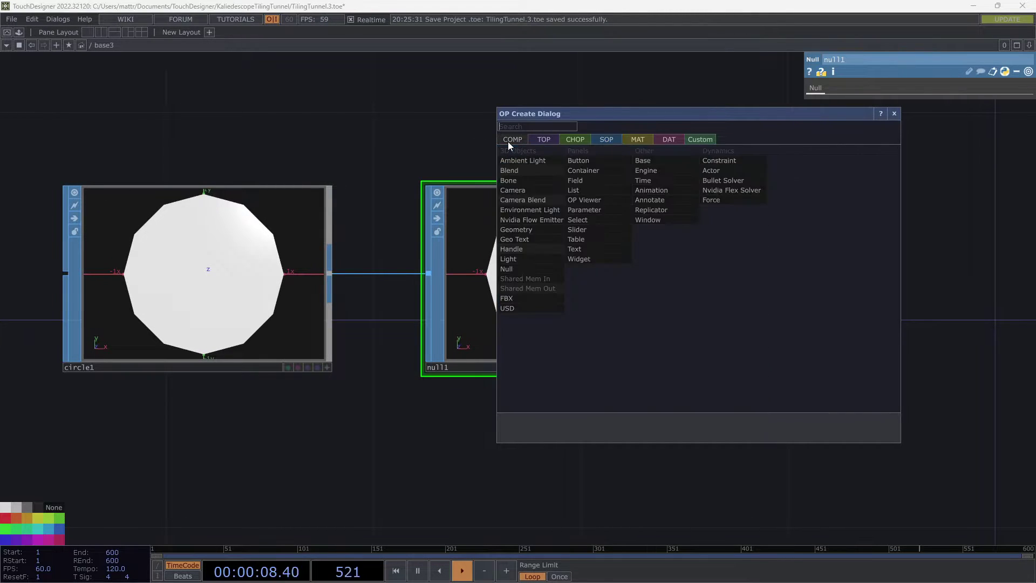
left_click(531, 220)
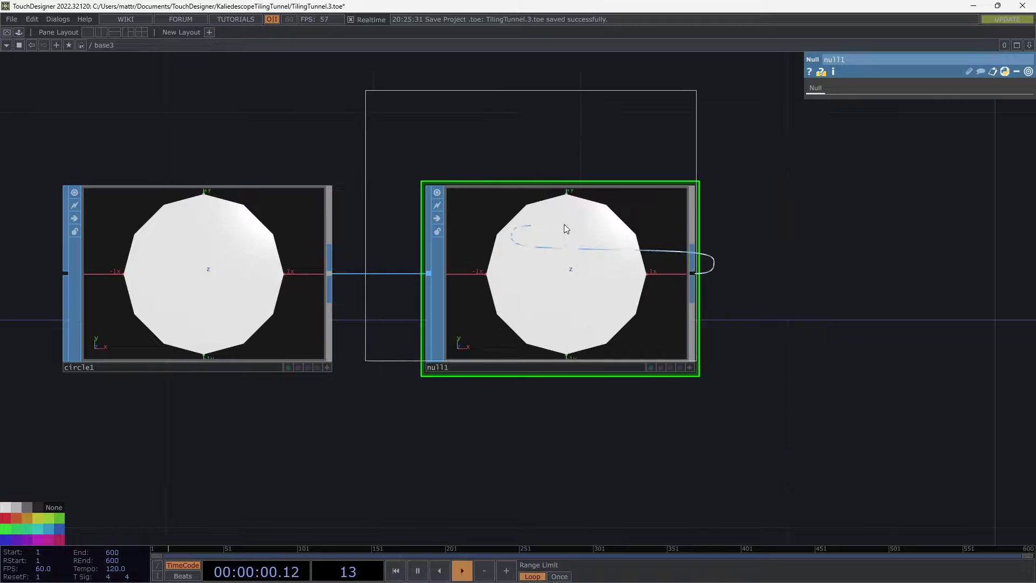
left_click(920, 267)
Add a Camera COMP and a Light COMP side by side above the geometry chain
key("h")
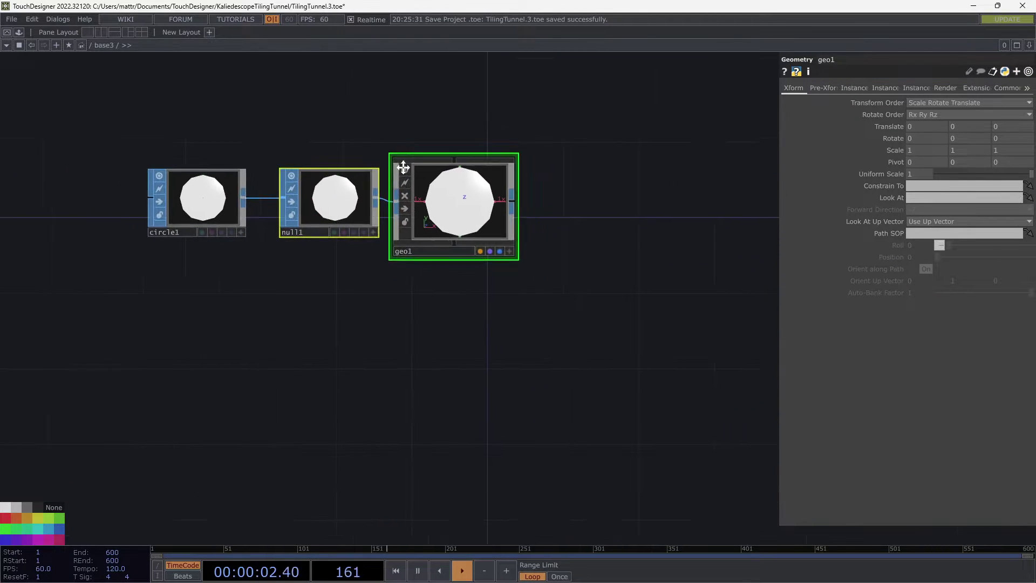
key("Tab")
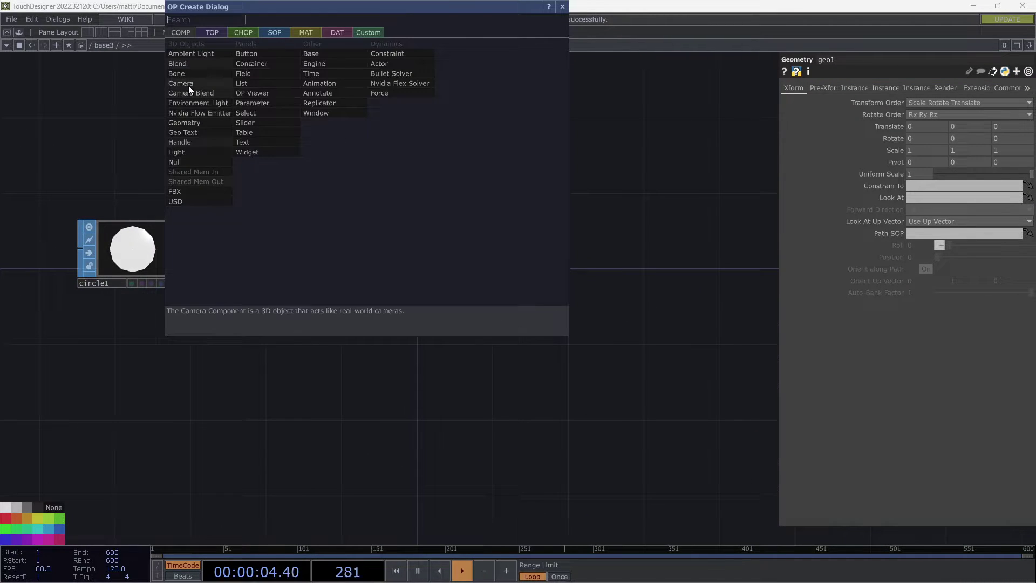
left_click(189, 84)
left_click(319, 120)
key("Tab")
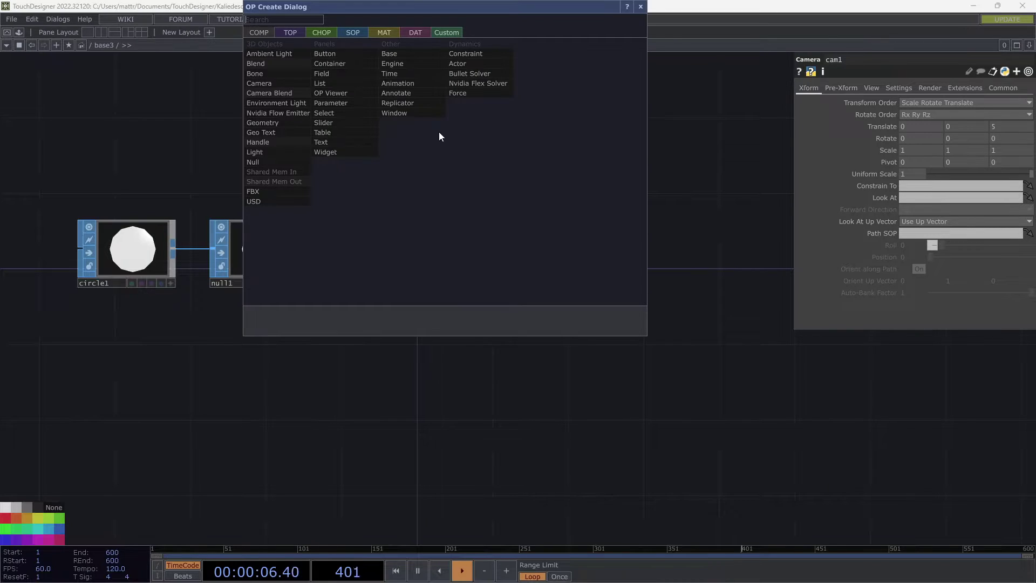
left_click(293, 155)
left_click(496, 119)
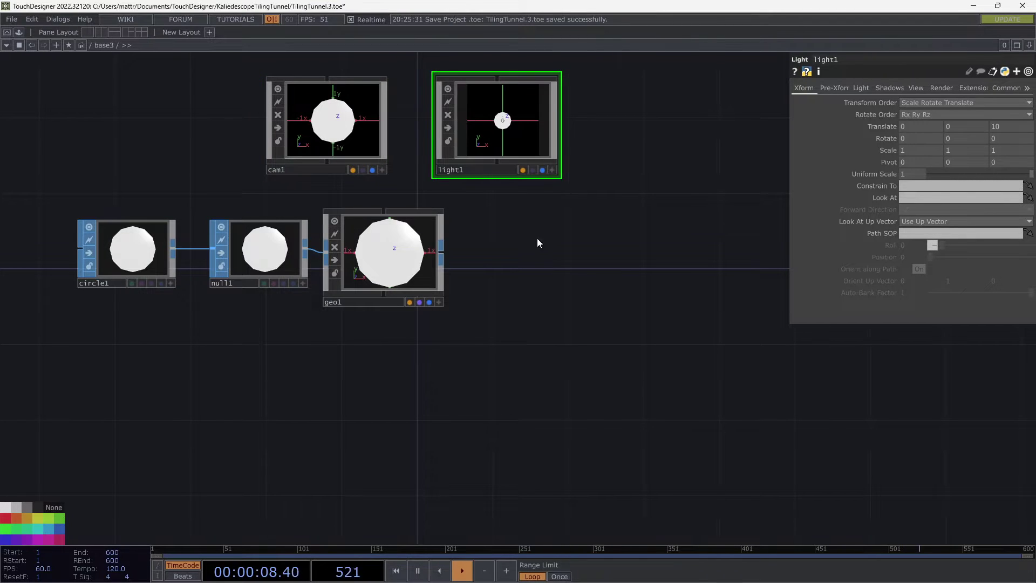
Add a Render TOP beside the Geometry COMP to render the circle
key("Tab")
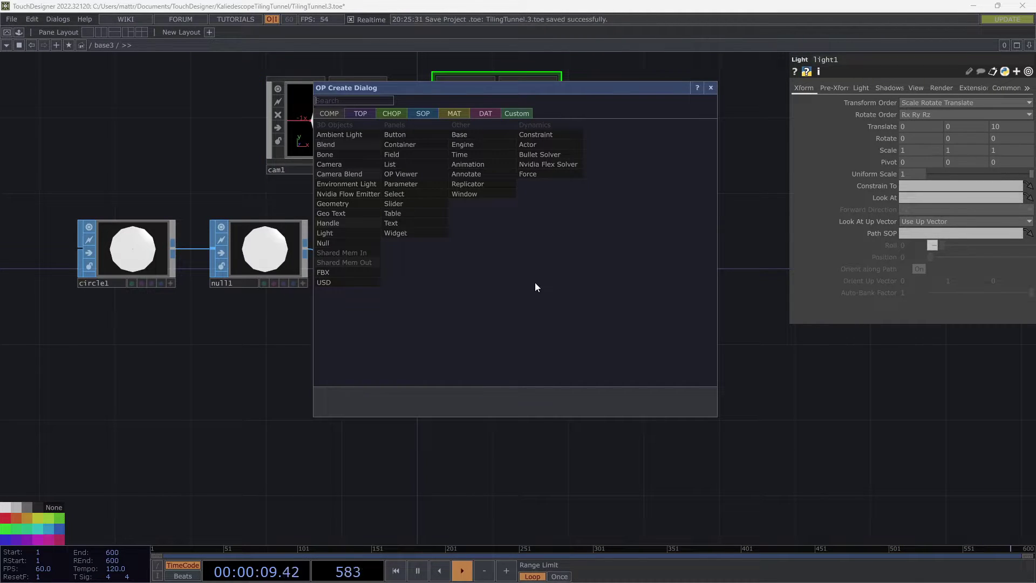
left_click(354, 112)
type("tr")
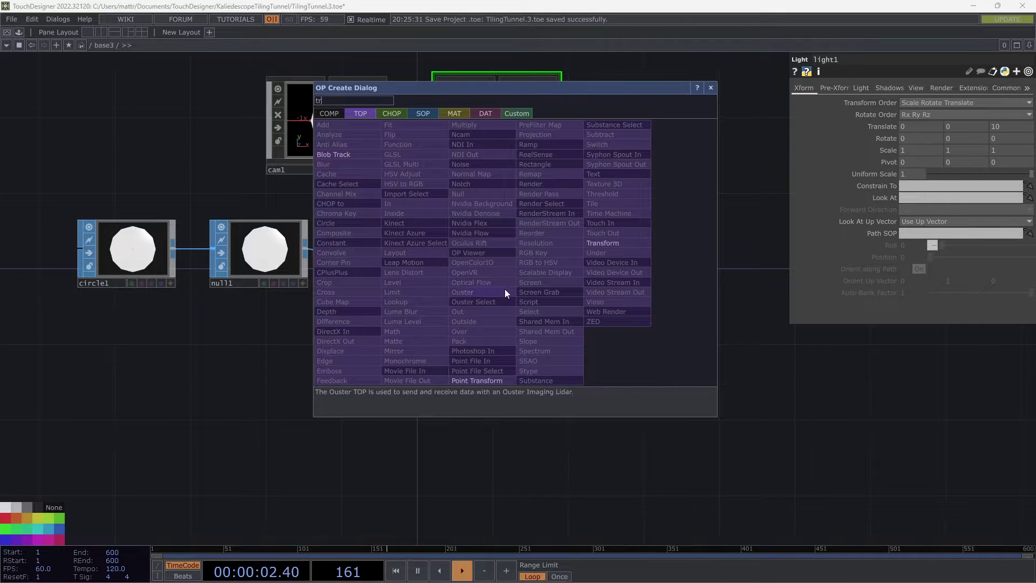
left_click(543, 184)
left_click(526, 262)
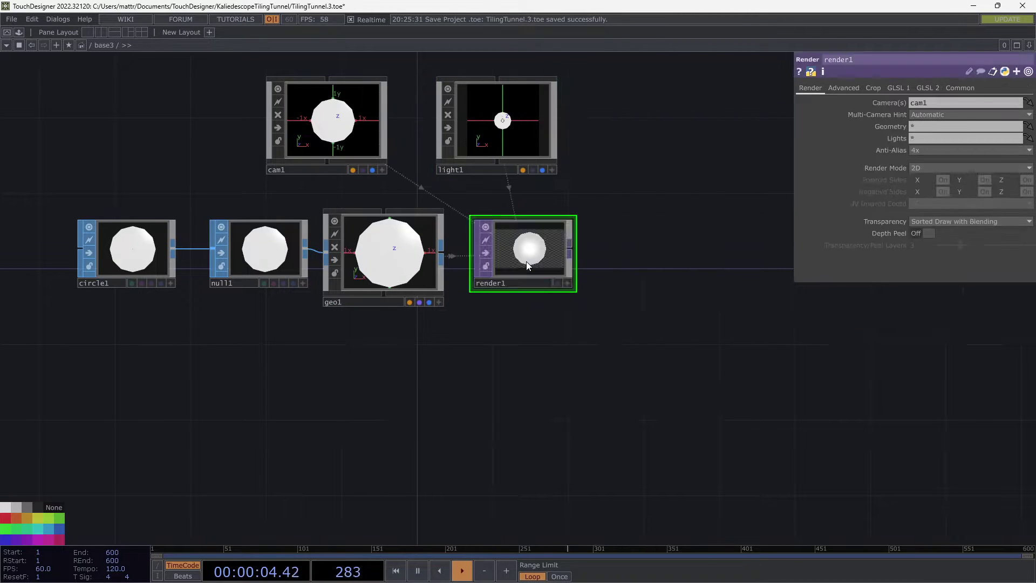
Add a Transform TOP connected after the Render TOP
key("Tab")
type("yts")
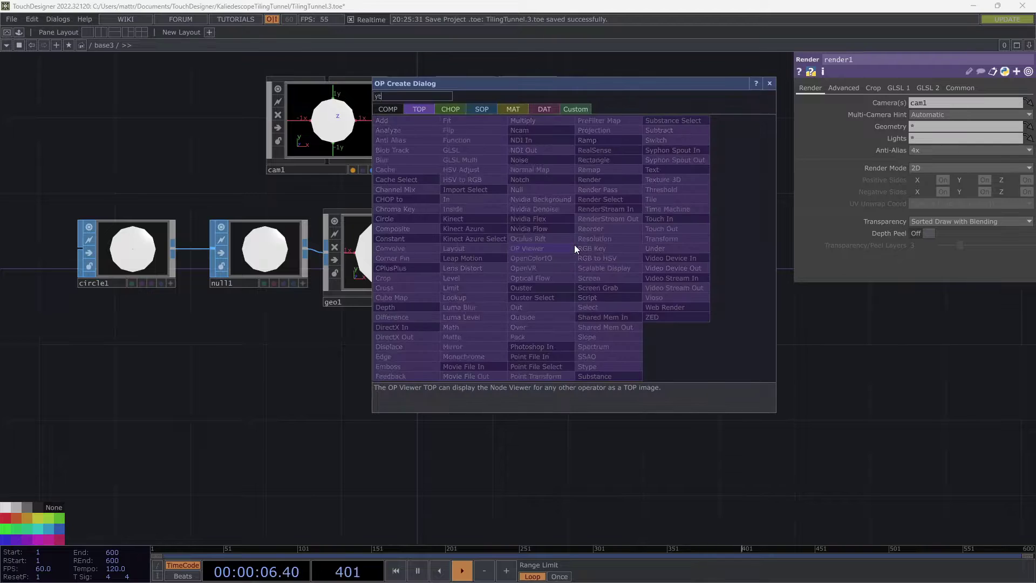
left_click(659, 241)
left_click(696, 251)
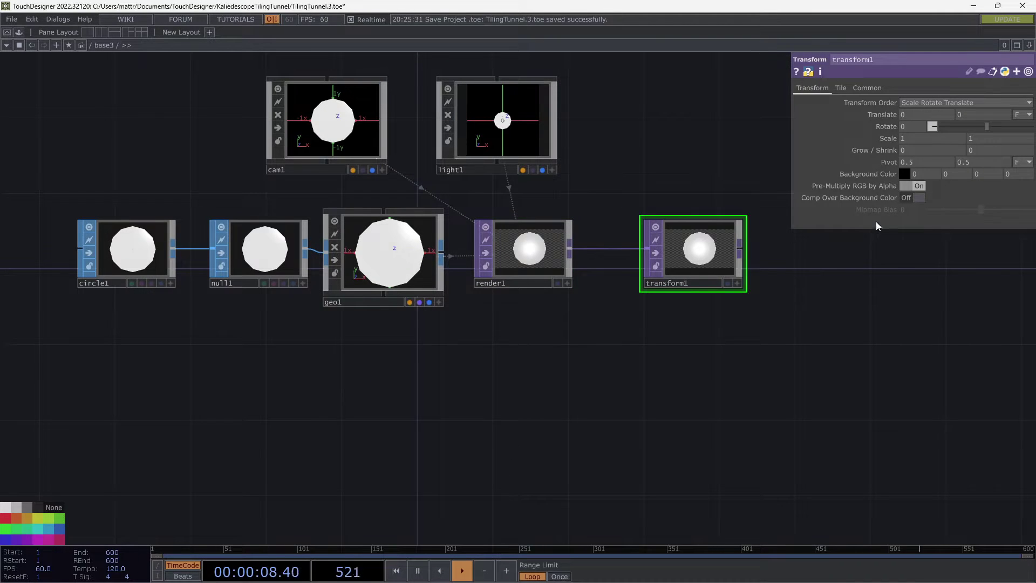
Turn on Comp Over Background Color for the Transform TOP and set the background color's alpha to 1
left_click(914, 198)
type("1")
key("Return")
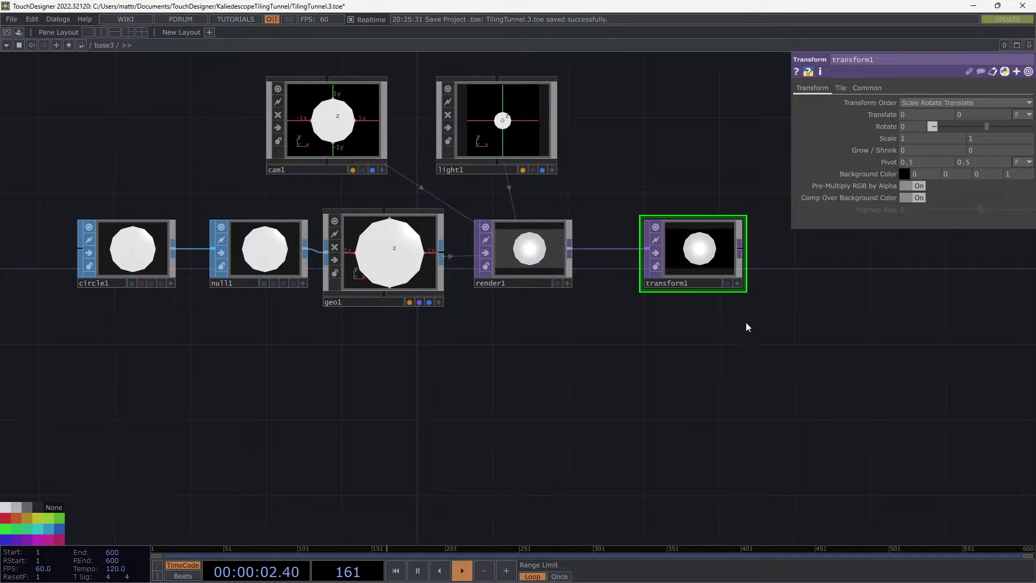
Append a Null TOP after the Transform TOP and display its output as the network background
right_click(744, 247)
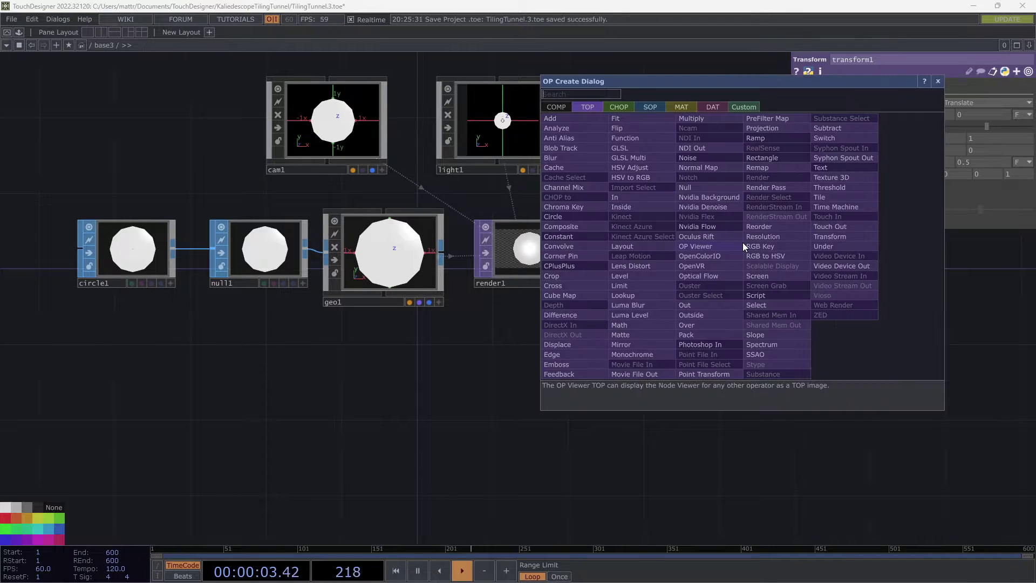
left_click(709, 186)
left_click(826, 239)
left_click_drag(819, 247, 865, 260)
left_click(915, 281)
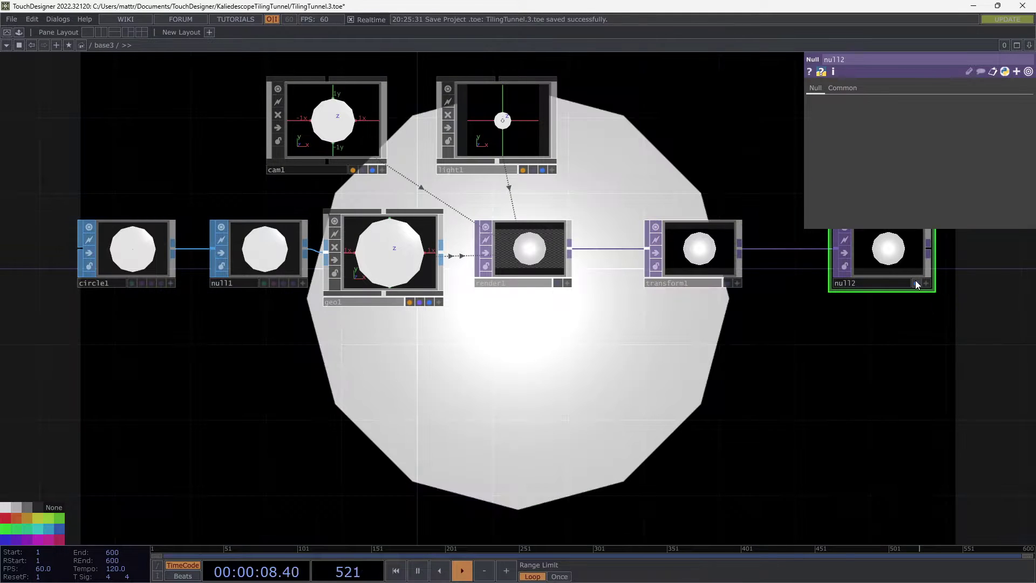
Turn off null2's background display and assign a new Constant MAT as the geo1 geometry's material
left_click(915, 280)
left_click_drag(522, 382, 511, 304)
key("Tab")
left_click(443, 167)
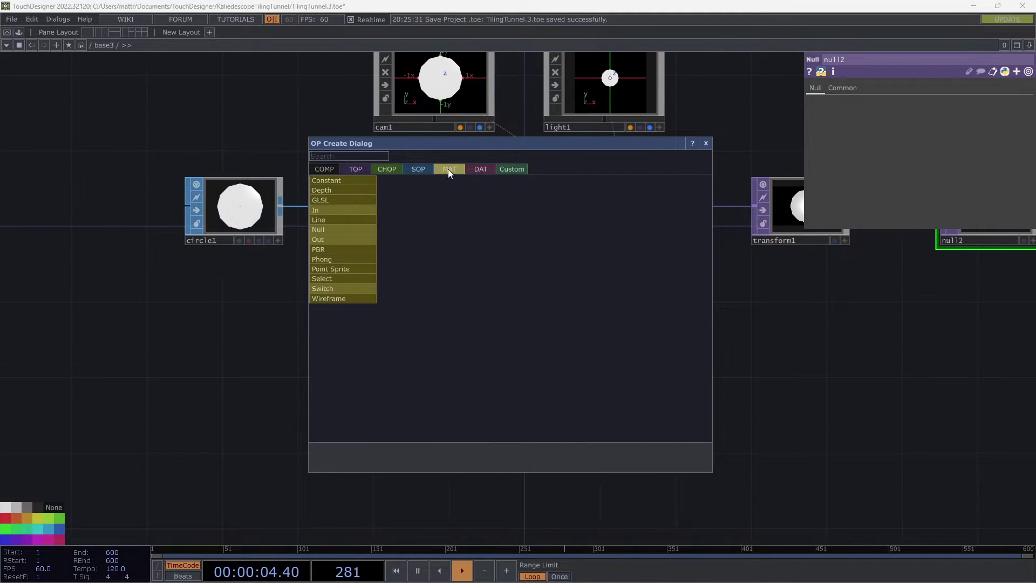
key("Escape")
left_click(514, 338)
left_click_drag(542, 338, 494, 207)
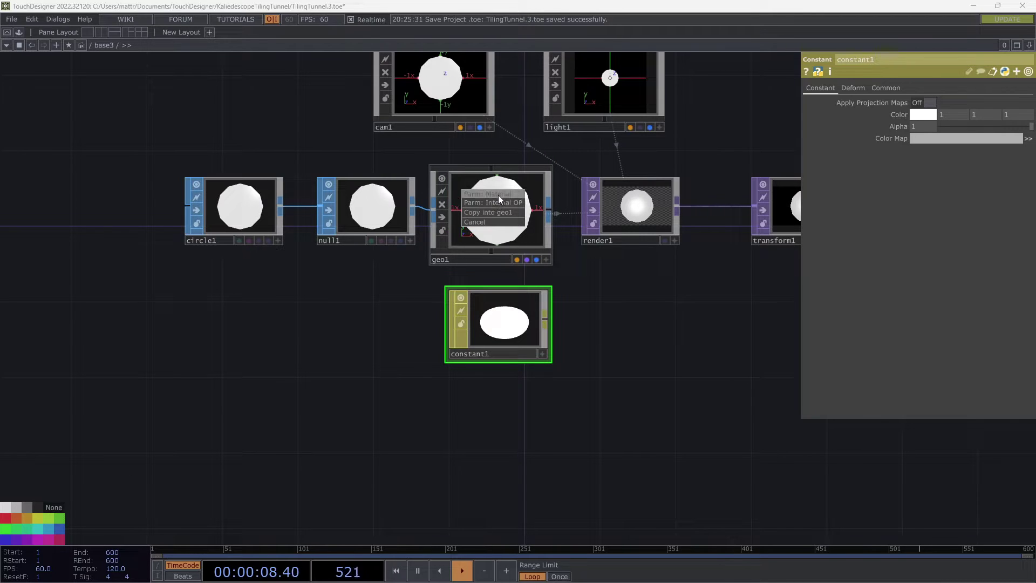
left_click(498, 195)
Frame the whole circle render network, including the camera, light and constant material, in an Annotate box
key("h")
scroll(677, 255, "up", 3)
scroll(678, 257, "down", 6)
left_click_drag(674, 202, 626, 200)
right_click(626, 201)
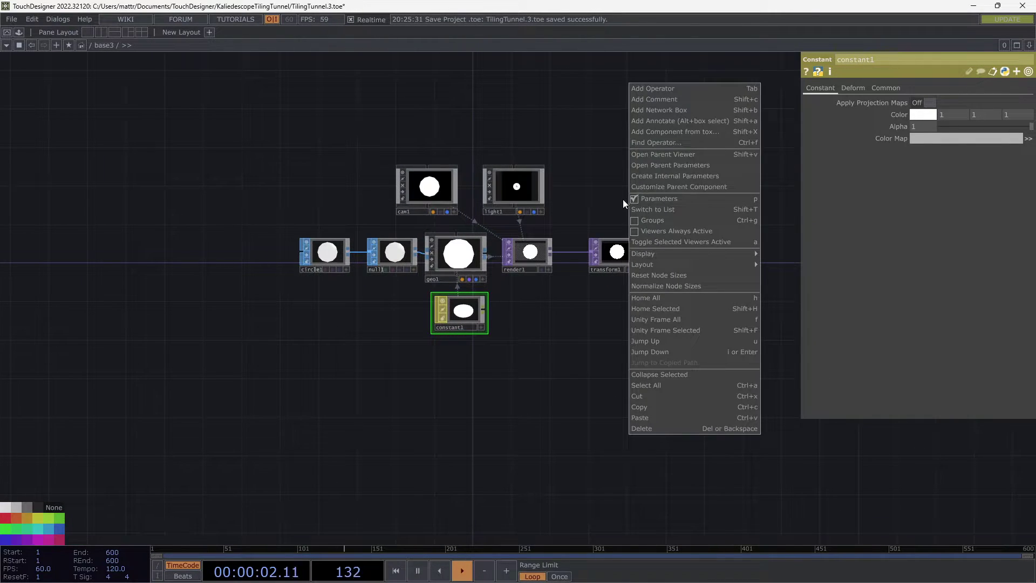
left_click(643, 120)
left_click_drag(621, 181, 260, 131)
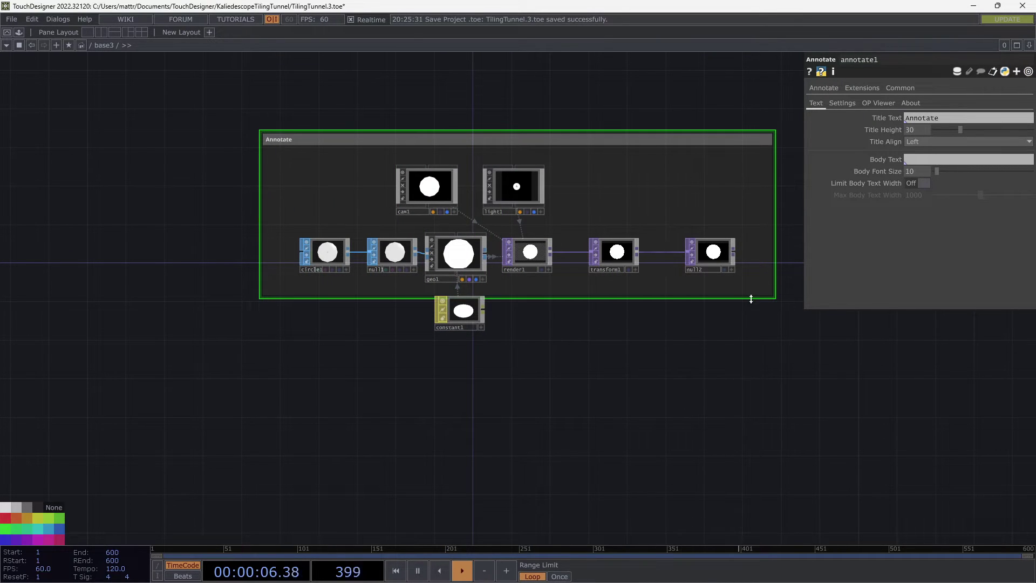
left_click_drag(749, 298, 747, 348)
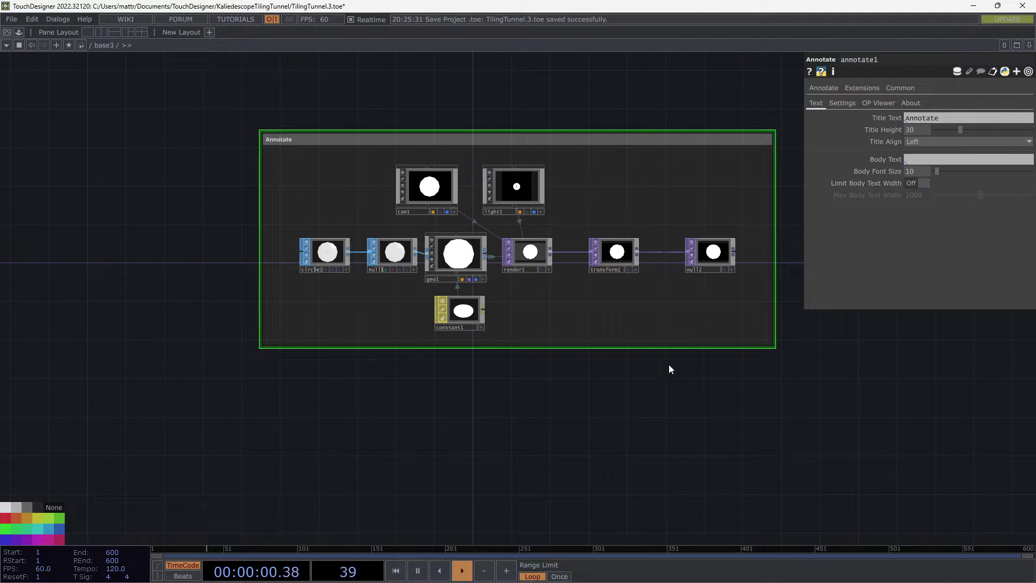
Import the three Pexels video clips as Movie File In TOPs and stack them vertically beside the annotated network
left_click_drag(270, 320, 275, 356)
left_click_drag(177, 270, 216, 259)
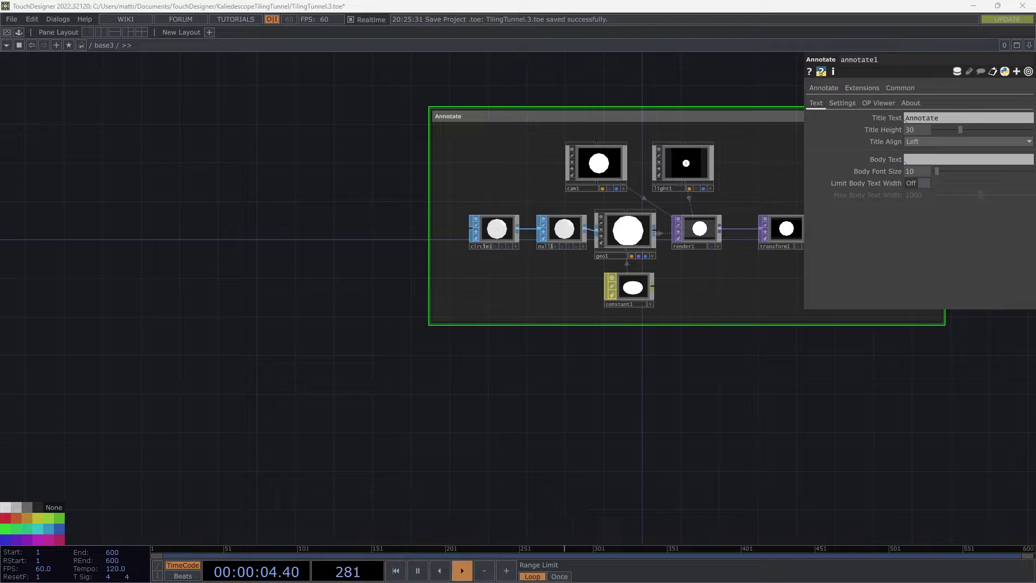
left_click(176, 153)
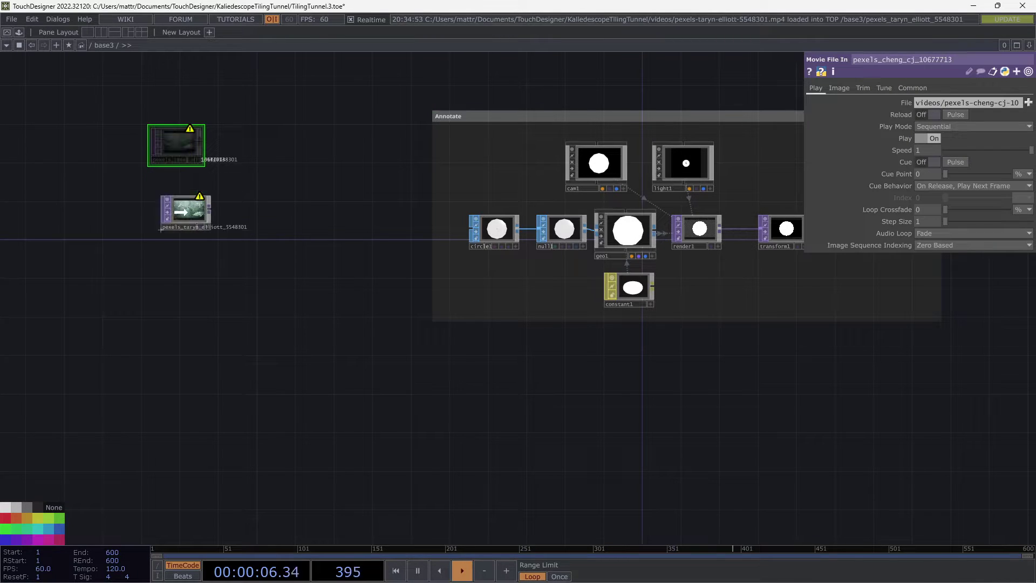
left_click_drag(195, 225, 253, 312)
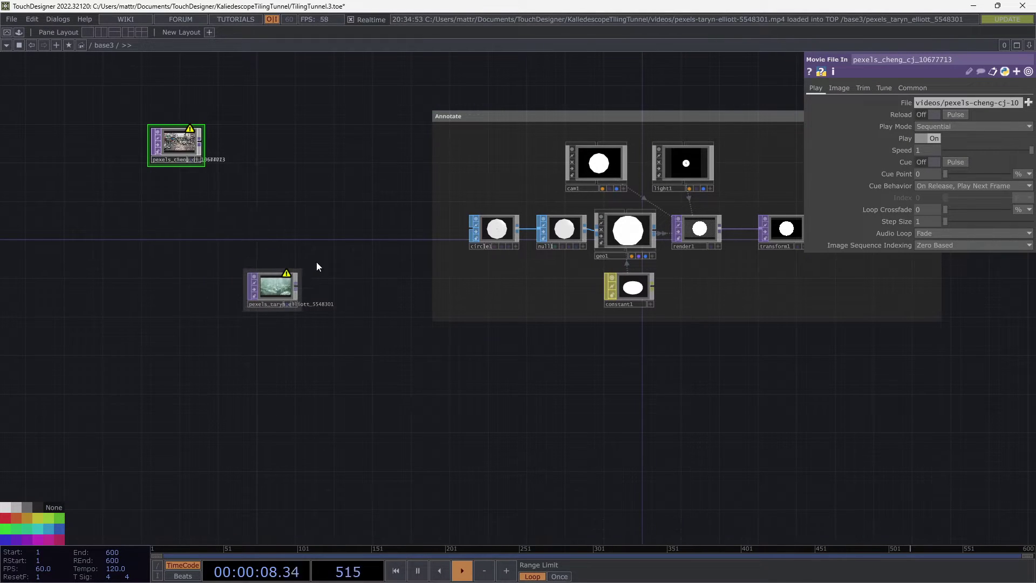
left_click_drag(181, 148, 278, 225)
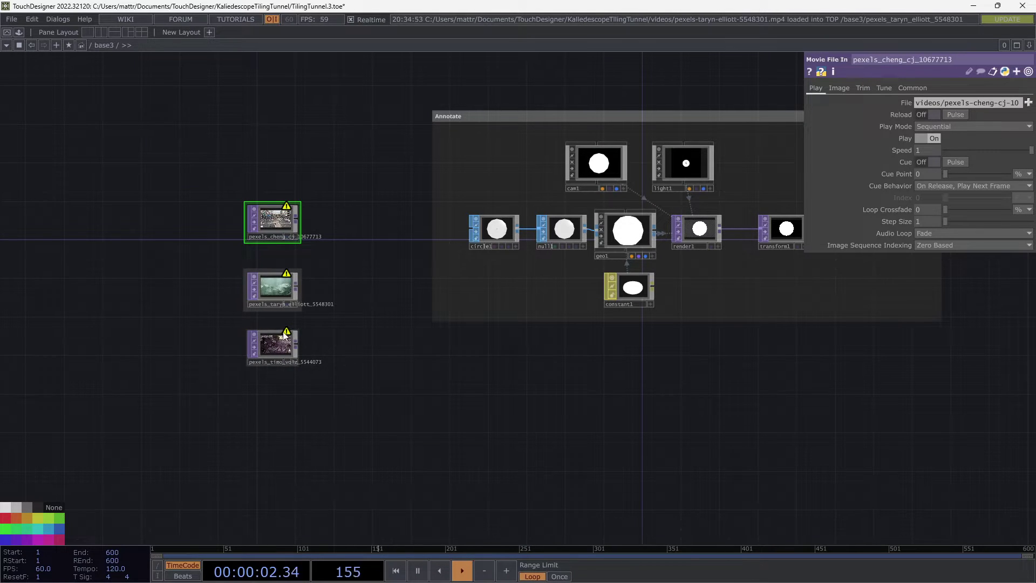
left_click_drag(383, 355, 325, 336)
left_click_drag(258, 360, 297, 322)
left_click_drag(189, 196, 243, 206)
right_click_drag(239, 148, 355, 310)
left_click_drag(322, 297, 216, 306)
left_click(318, 293)
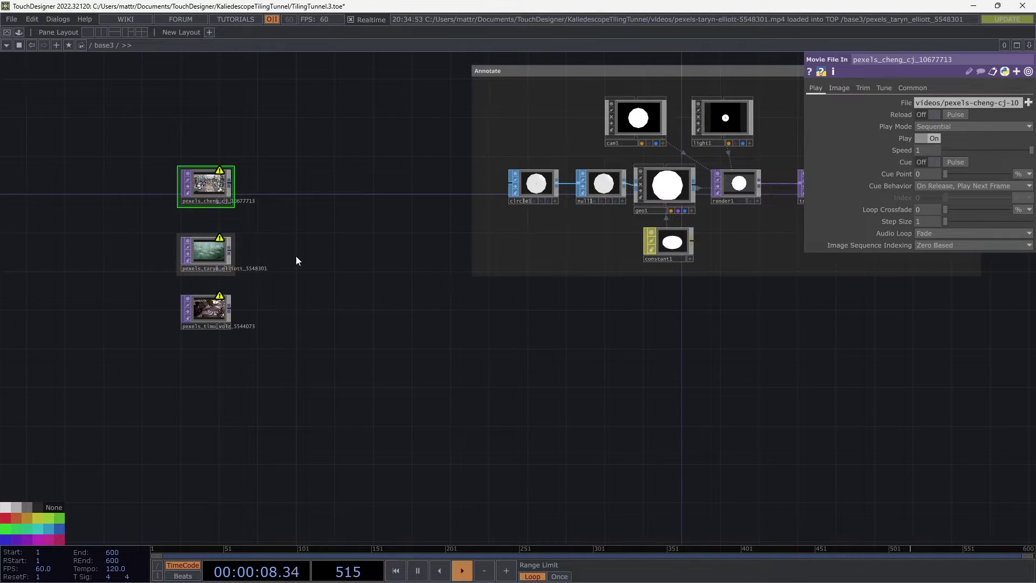
Add a Transform TOP connected after the uppermost video clip
right_click(231, 185)
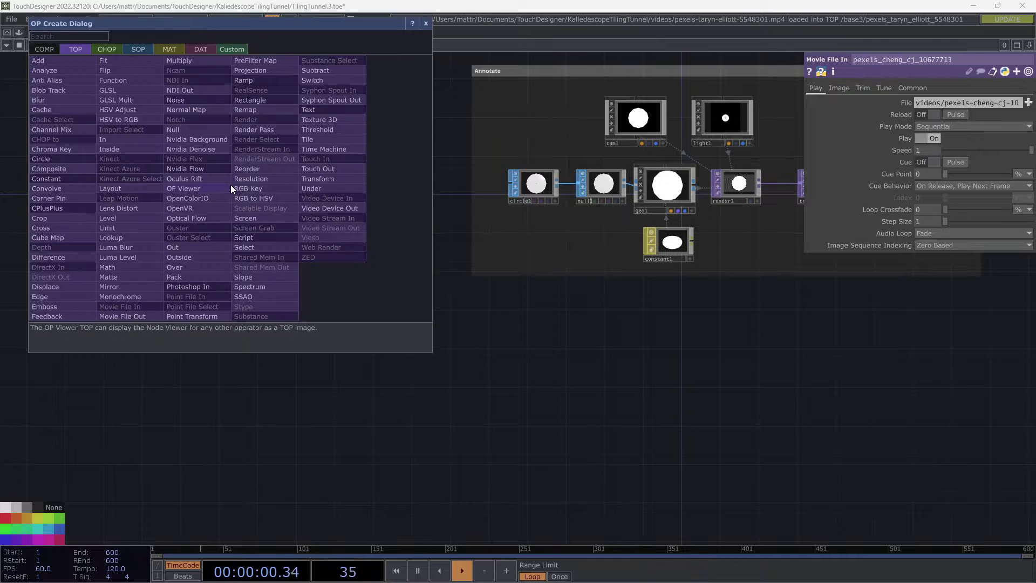
left_click(313, 180)
left_click(296, 201)
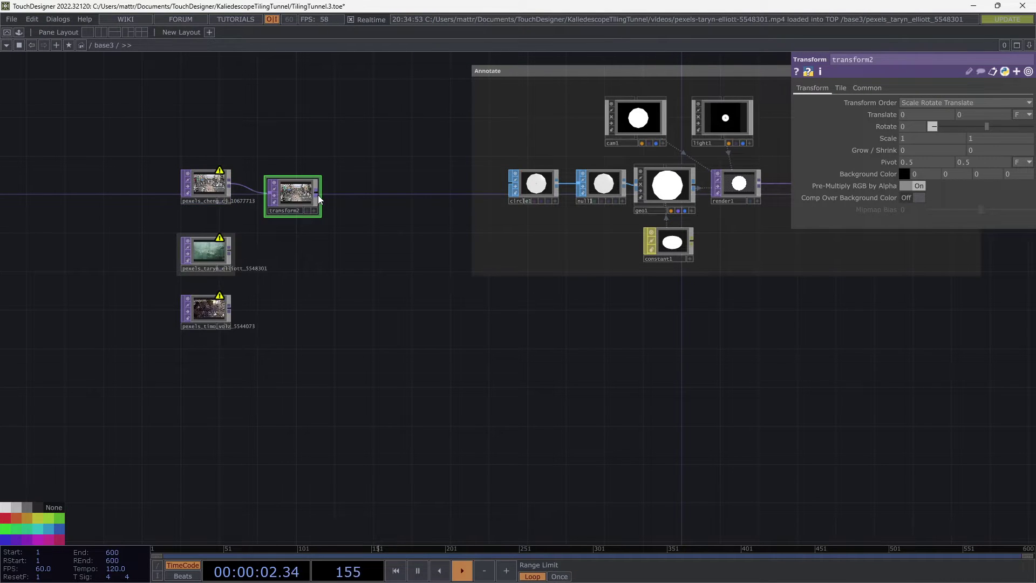
Add a Switch TOP after the clip's Transform TOP and arrange the clips and Transform around it
right_click(318, 195)
left_click(409, 97)
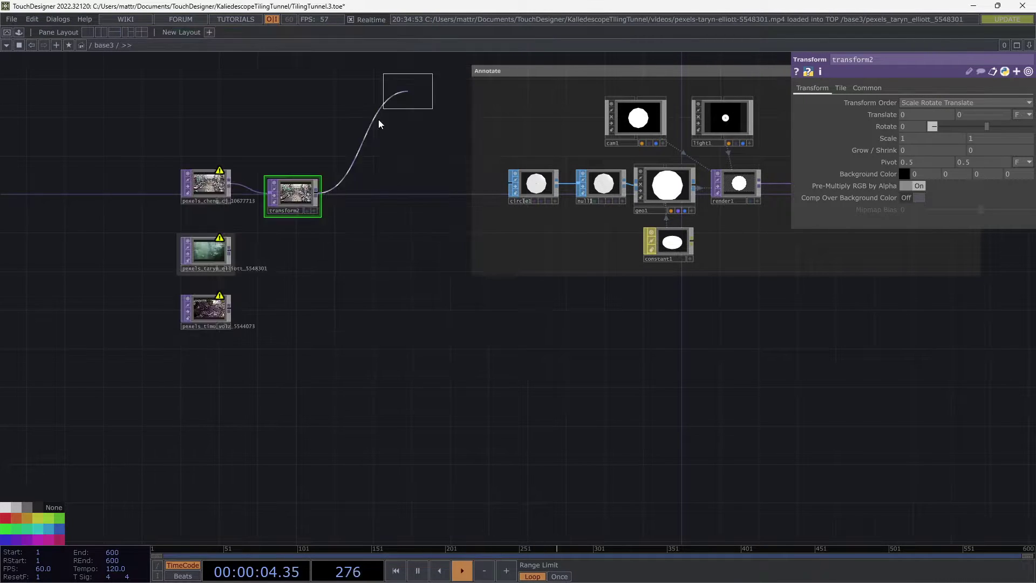
left_click(349, 249)
left_click_drag(121, 157, 351, 354)
left_click_drag(352, 260, 284, 289)
Append a Null TOP to the Switch TOP and connect the other two video clips into the Switch
left_click(313, 278)
right_click(312, 277)
left_click(293, 218)
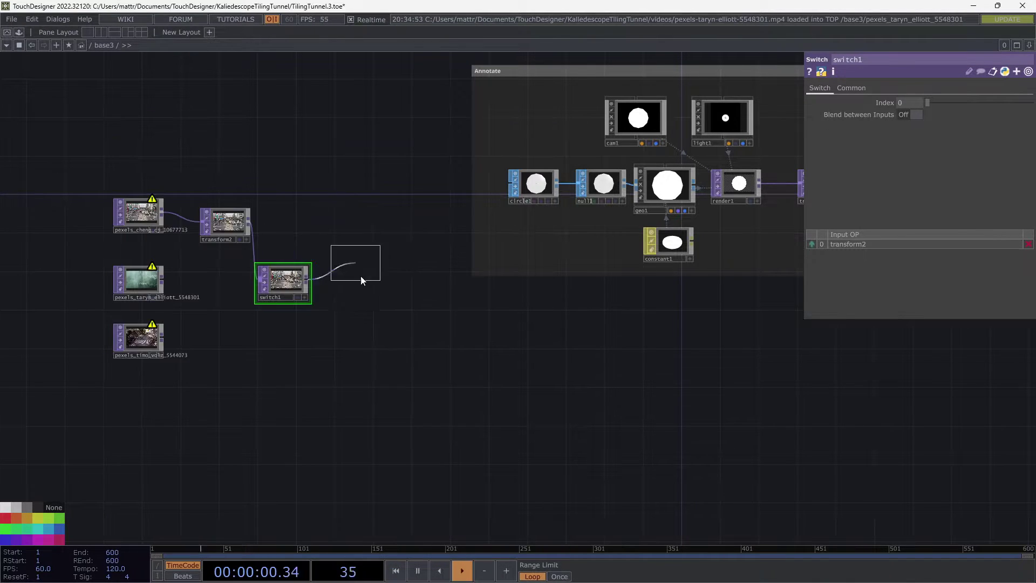
left_click(365, 287)
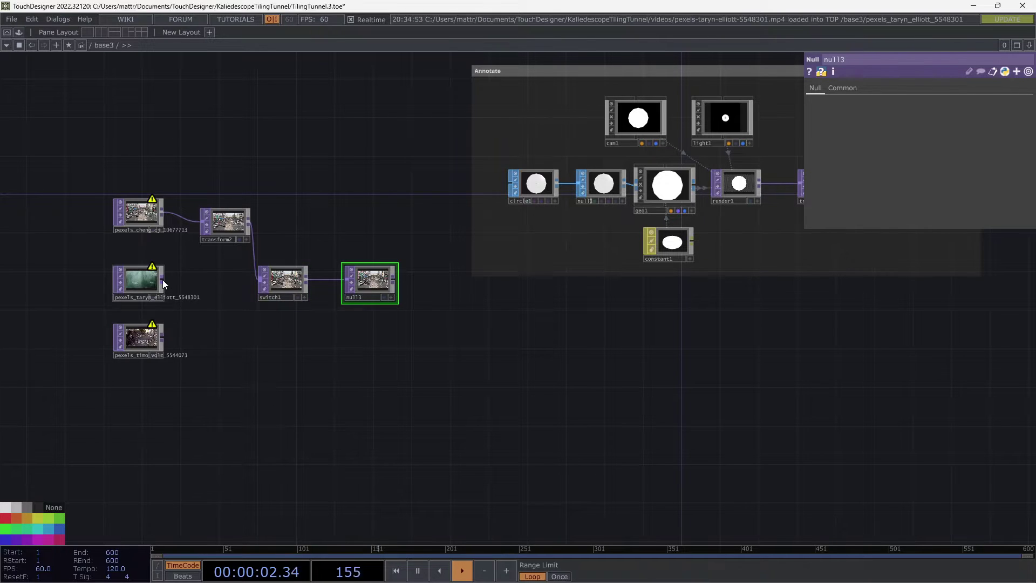
left_click_drag(161, 280, 283, 280)
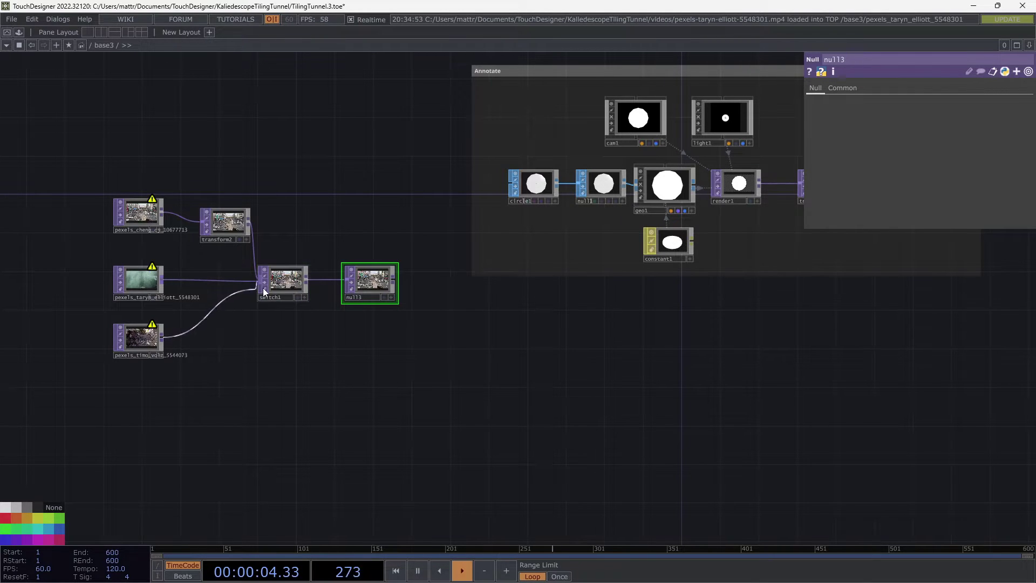
Rename the Null TOP after the Switch as video_texture
left_click(358, 297)
type("video_")
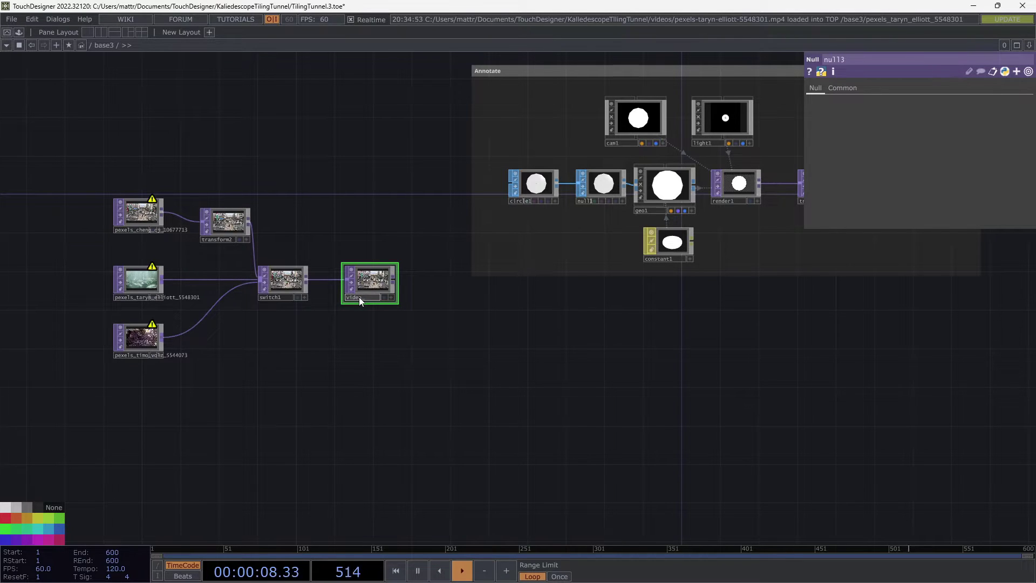
type("o_texture")
key("Return")
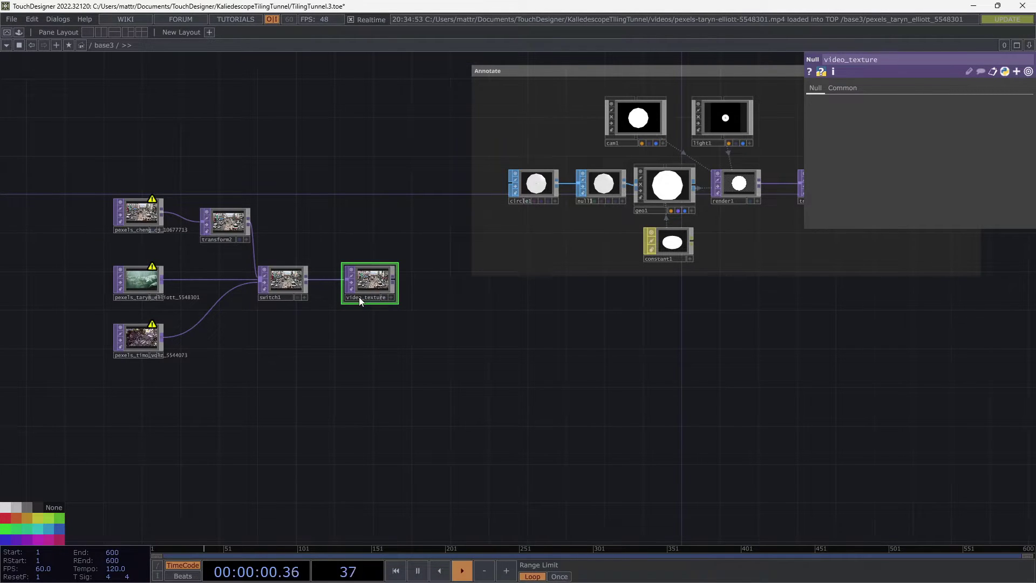
Set video_texture as the Color Map of the constant1 material and check the textured polygon in geo1's viewer
left_click(672, 246)
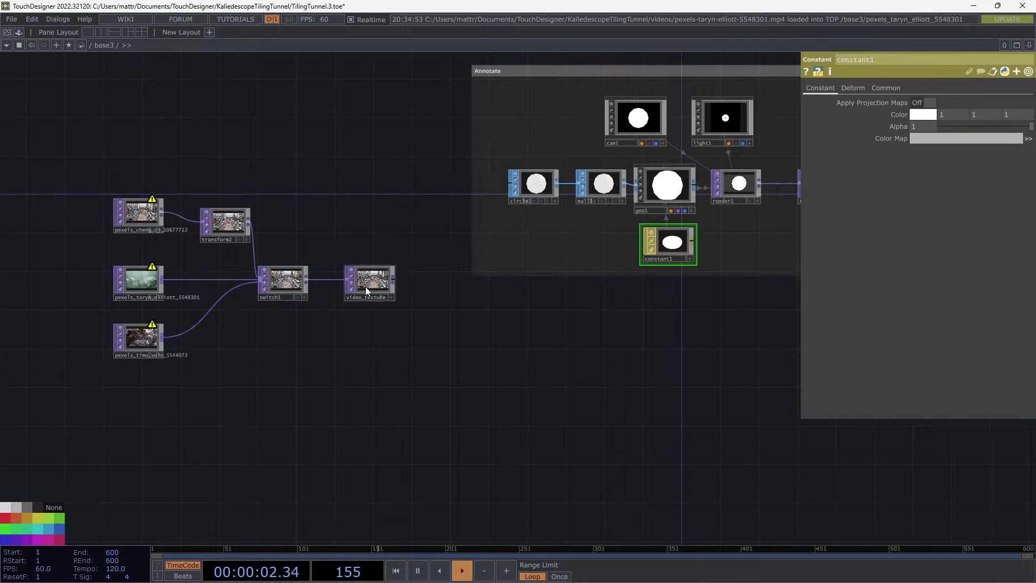
left_click_drag(365, 287, 926, 138)
left_click_drag(704, 248, 566, 298)
scroll(570, 214, "up", 3)
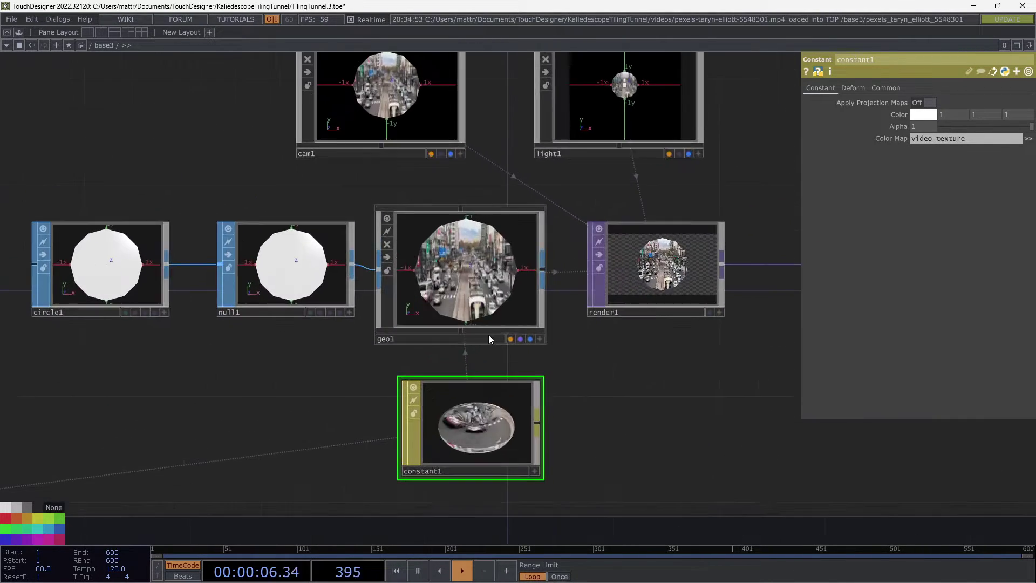
scroll(494, 273, "up", 3)
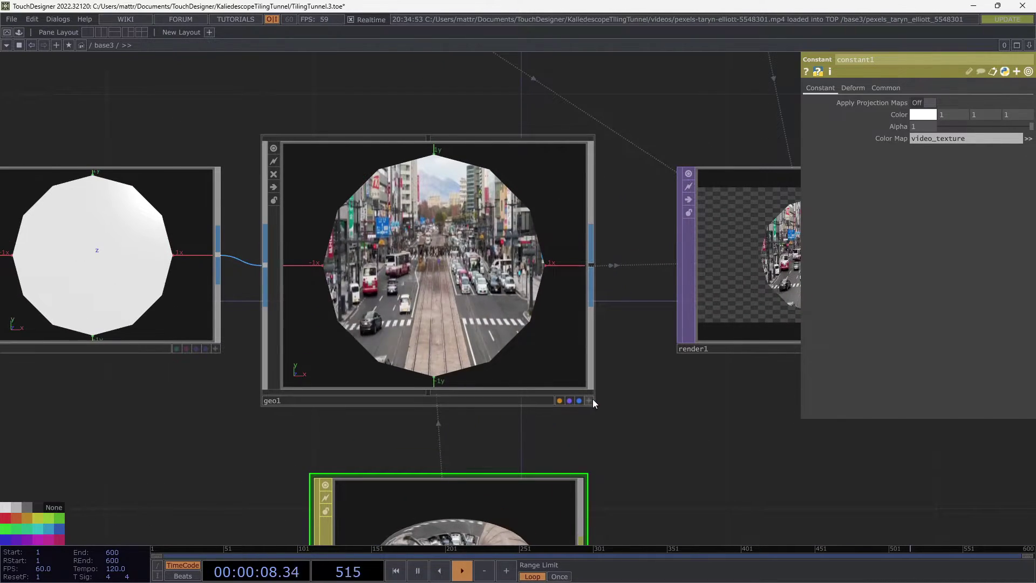
left_click_drag(380, 267, 533, 336)
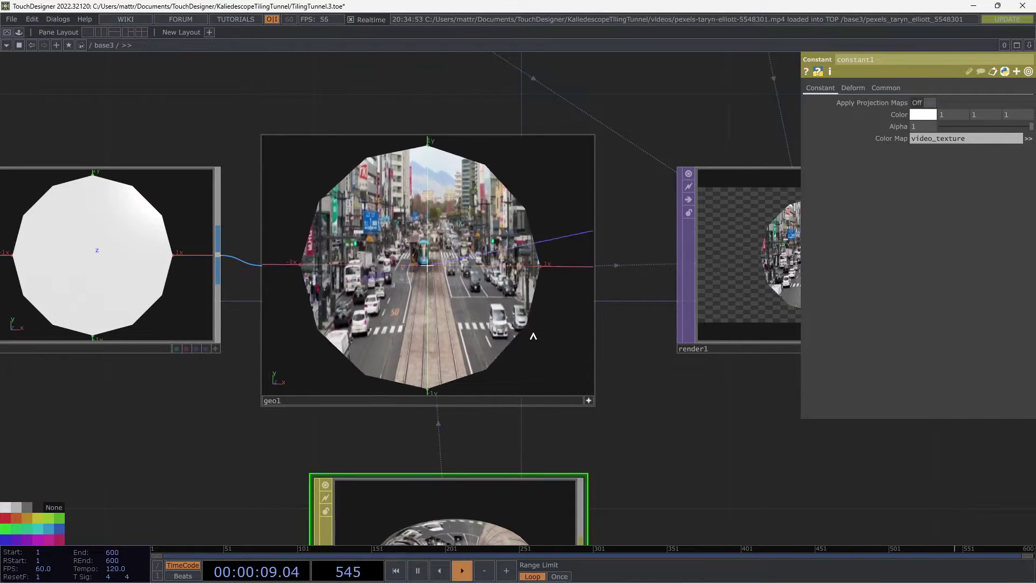
left_click(587, 400)
Frame the three video clips, Transform, Switch and video_texture nodes in a second Annotate box
left_click_drag(646, 405, 663, 373)
scroll(634, 407, "down", 7)
left_click_drag(415, 449, 449, 387)
right_click(60, 337)
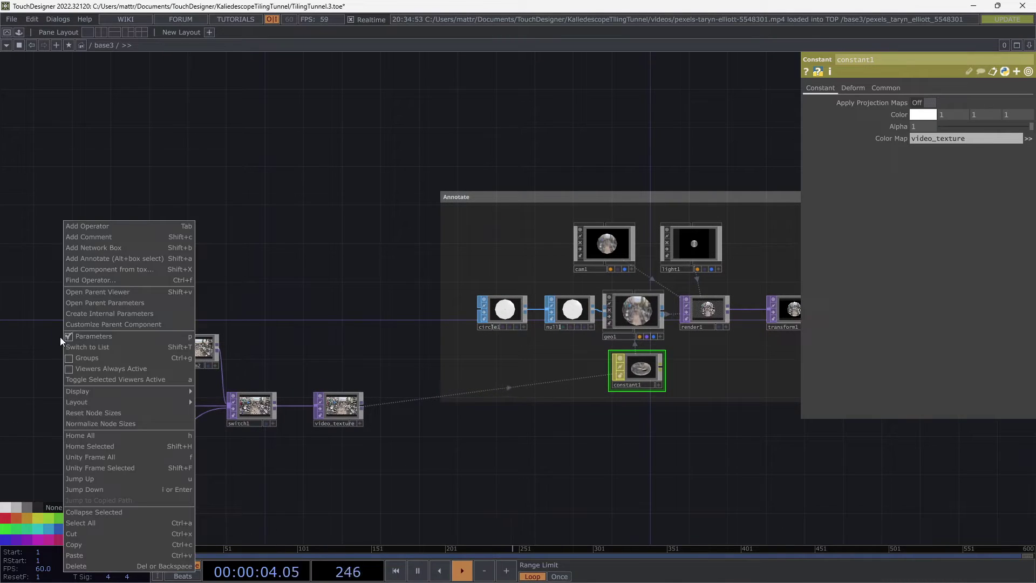
left_click(68, 258)
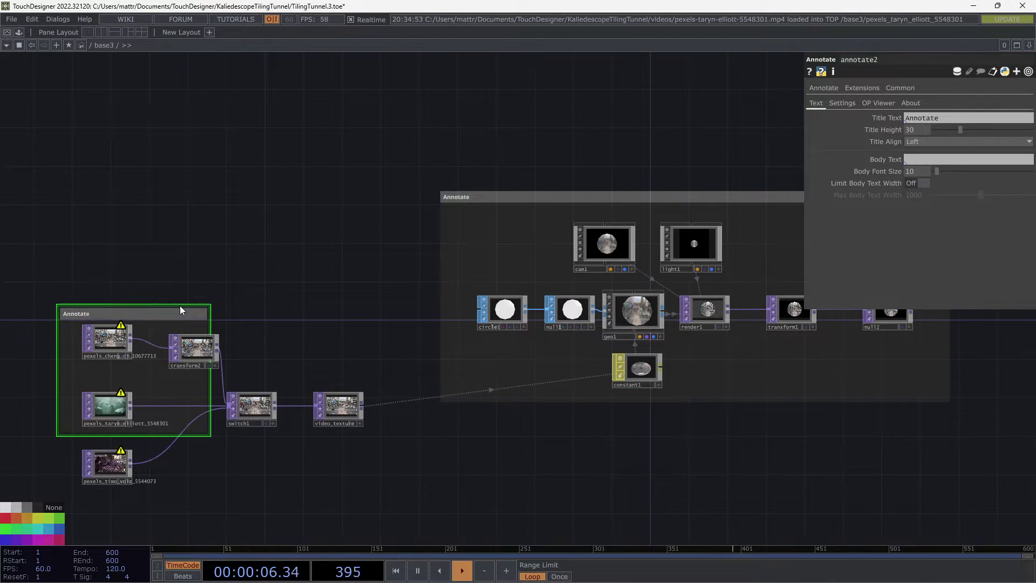
left_click_drag(210, 312, 388, 302)
left_click_drag(370, 435, 378, 502)
Add a Line SOP in the empty area below the two annotated networks
key("Tab")
left_click(795, 419)
left_click_drag(794, 419, 631, 271)
left_click_drag(658, 307, 652, 313)
key("Tab")
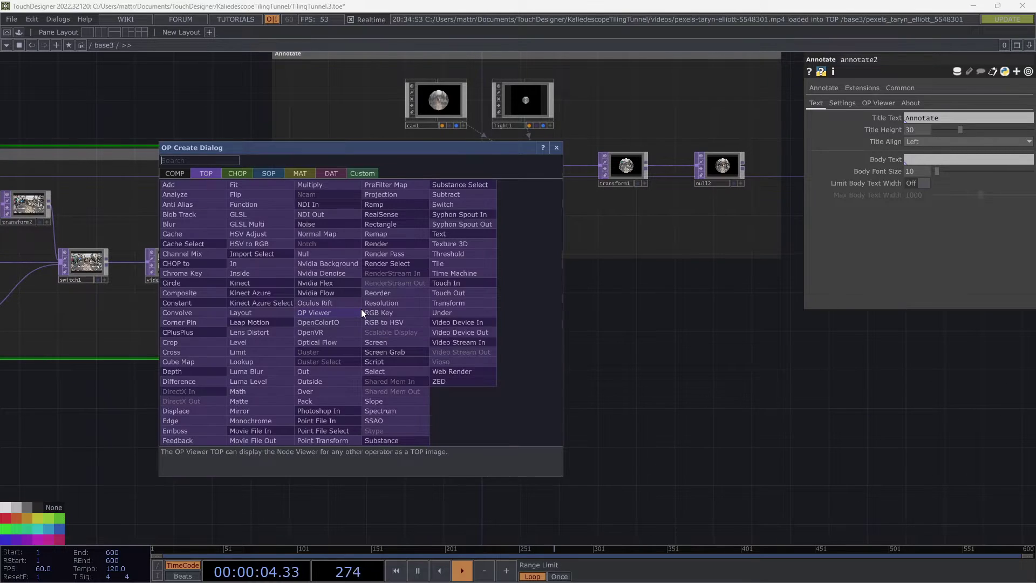
left_click(276, 172)
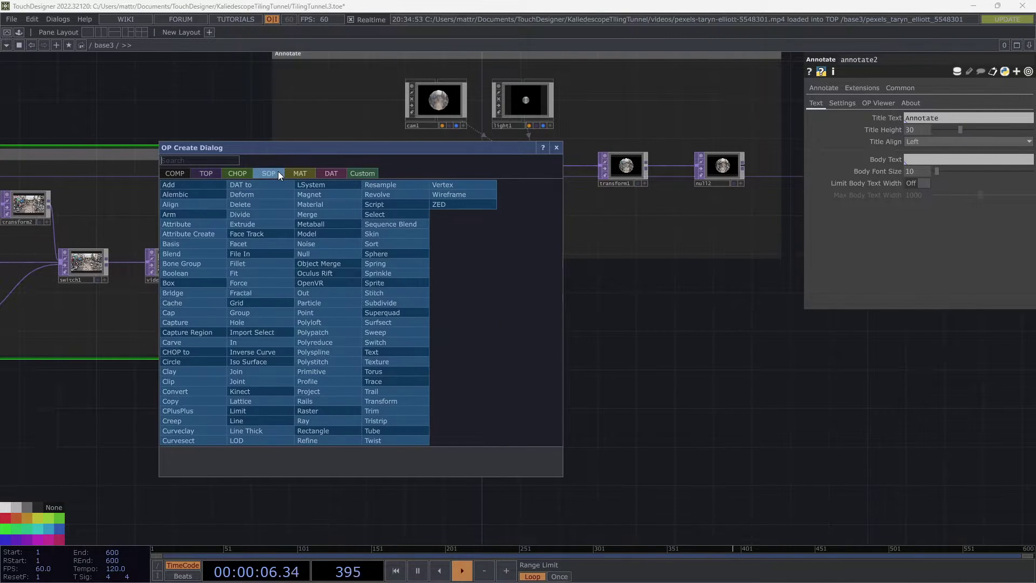
left_click(251, 420)
left_click(332, 314)
left_click_drag(326, 312, 305, 323)
scroll(297, 322, "up", 3)
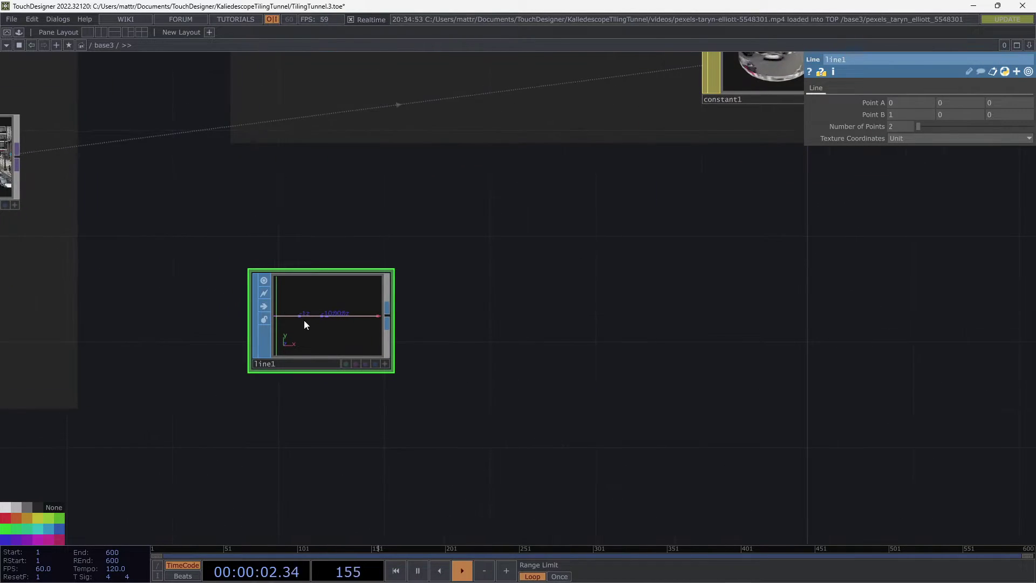
View the line in an interactive node viewer and set its Point B X value to 0
left_click(385, 363)
left_click_drag(373, 340, 262, 322)
scroll(419, 317, "up", 4)
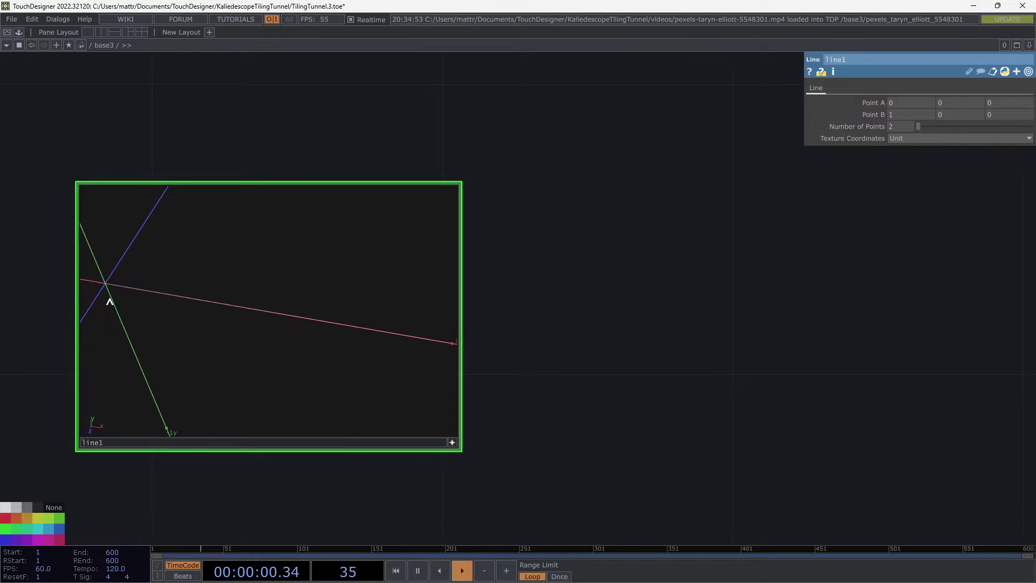
left_click_drag(173, 309, 468, 352)
left_click_drag(394, 374, 305, 344)
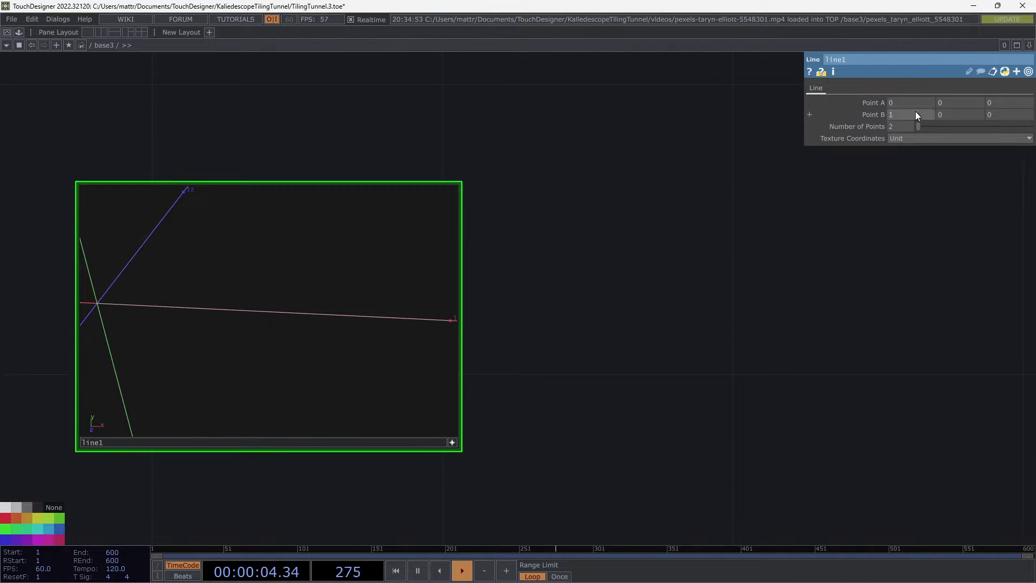
type("0")
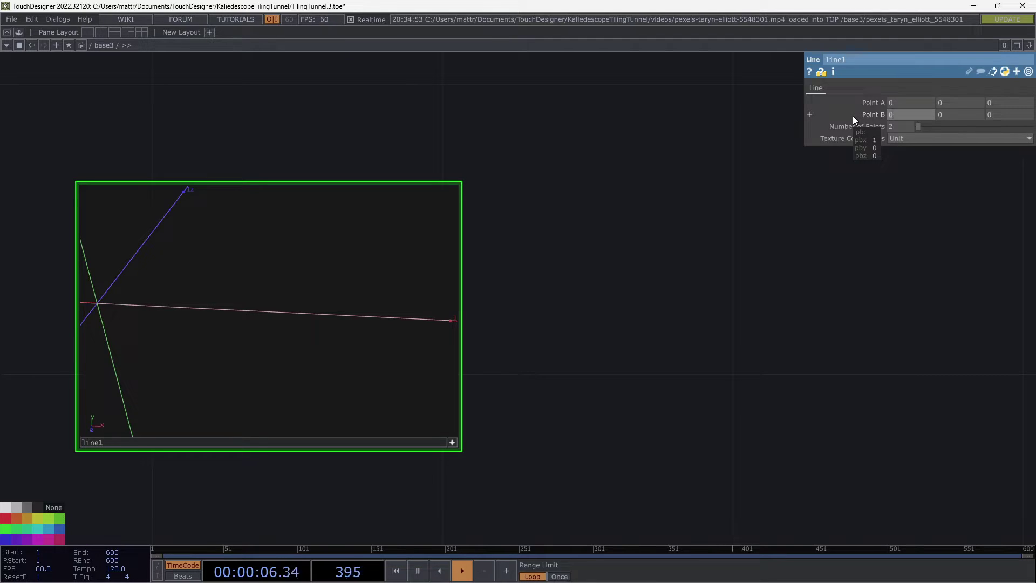
key("Return")
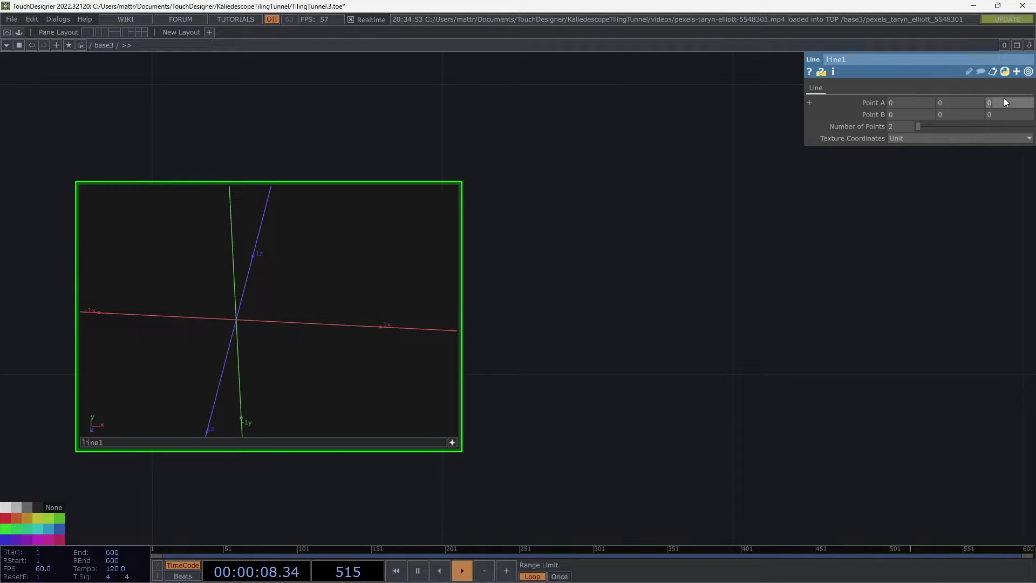
Set the line's Point A Z value to 0.5 and its Point B Z value to -0.5
key("Tab")
key("Tab")
key("Tab")
type("-0.5")
key("Return")
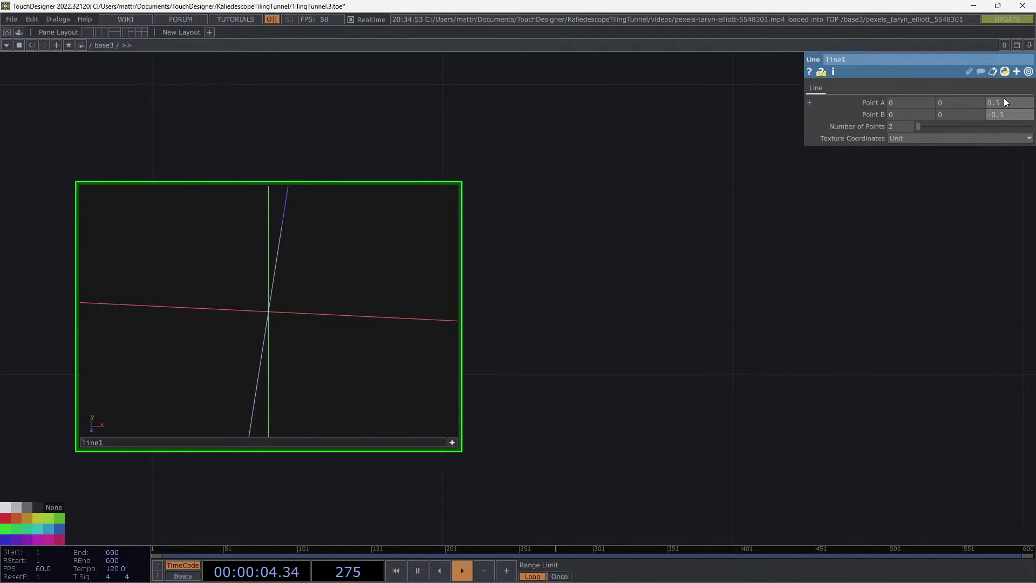
Leave the line's interactive viewer and set its Number of Points to 15
left_click_drag(713, 399, 709, 399)
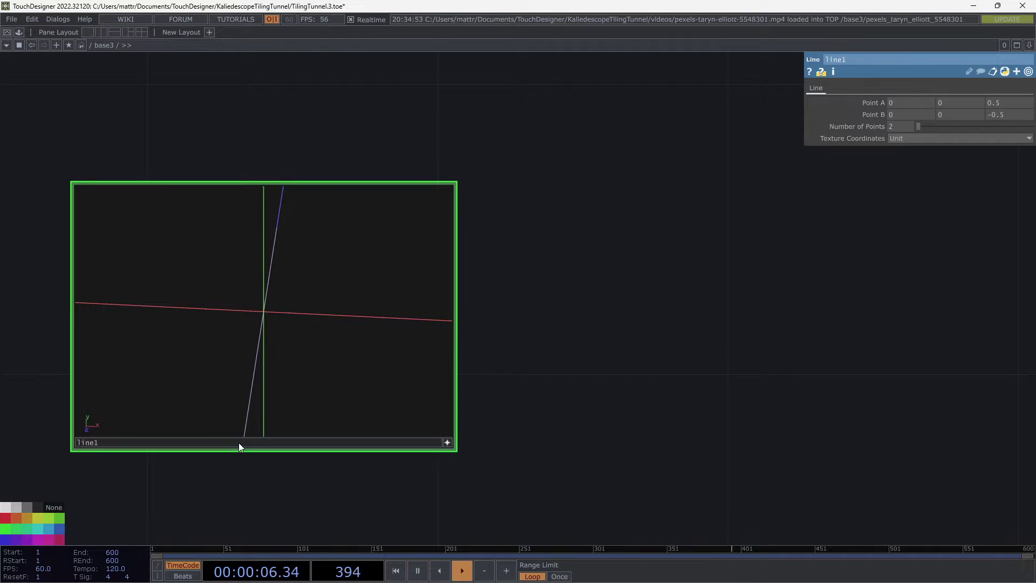
left_click(446, 442)
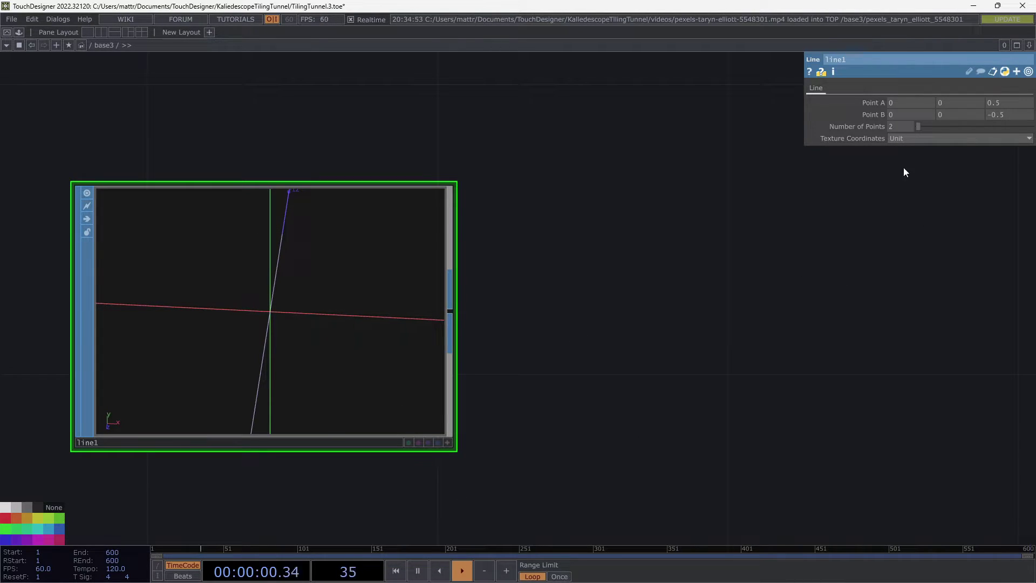
type("15")
left_click(754, 293)
Add a Constant CHOP in the empty area below the line
left_click_drag(809, 277, 739, 303)
left_click_drag(518, 371, 542, 335)
left_click_drag(473, 358, 558, 359)
left_click_drag(702, 292, 640, 181)
scroll(611, 309, "down", 5)
scroll(610, 309, "down", 3)
scroll(610, 309, "up", 2)
scroll(556, 281, "down", 6)
scroll(555, 282, "up", 3)
key("Tab")
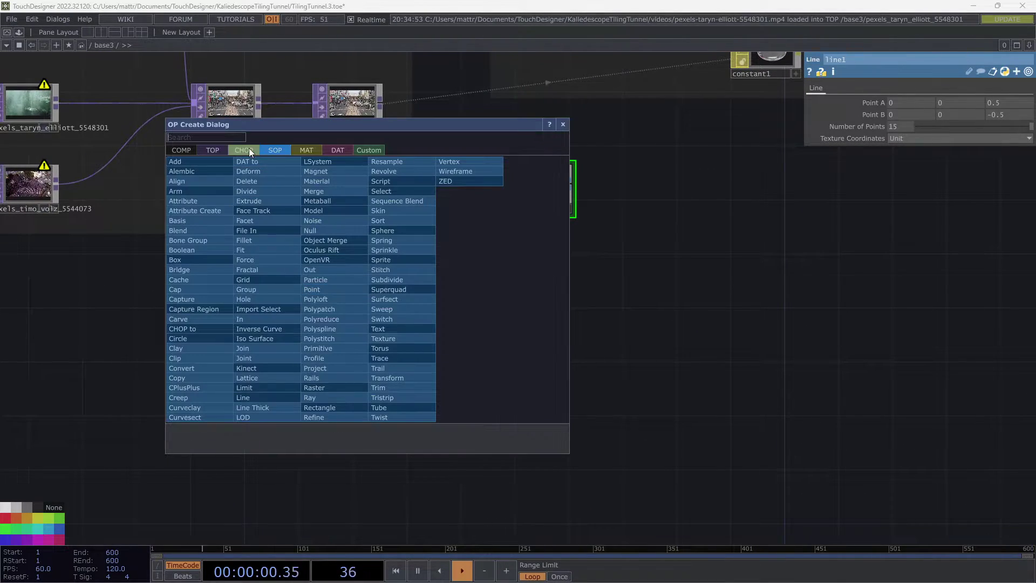
left_click(246, 149)
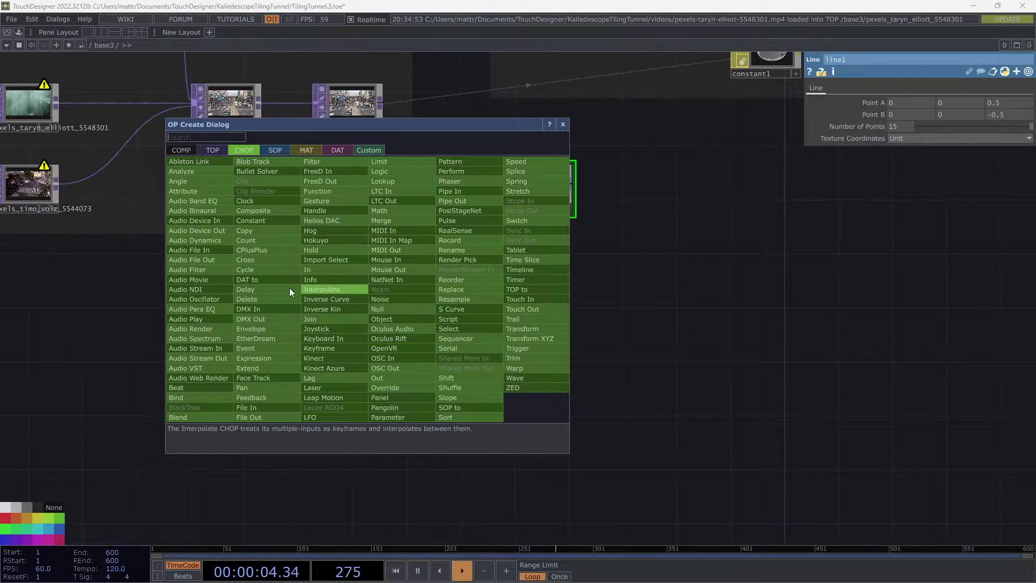
left_click(252, 219)
left_click(369, 268)
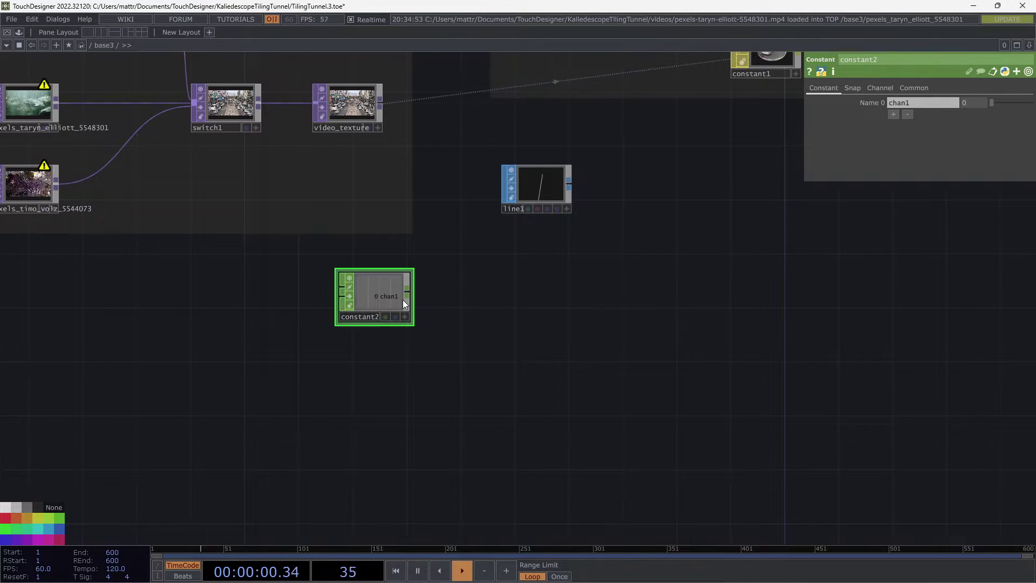
Name the constant's channel numPoints with a value of 15 and paste it as a reference into the line's Number of Points
left_click(905, 100)
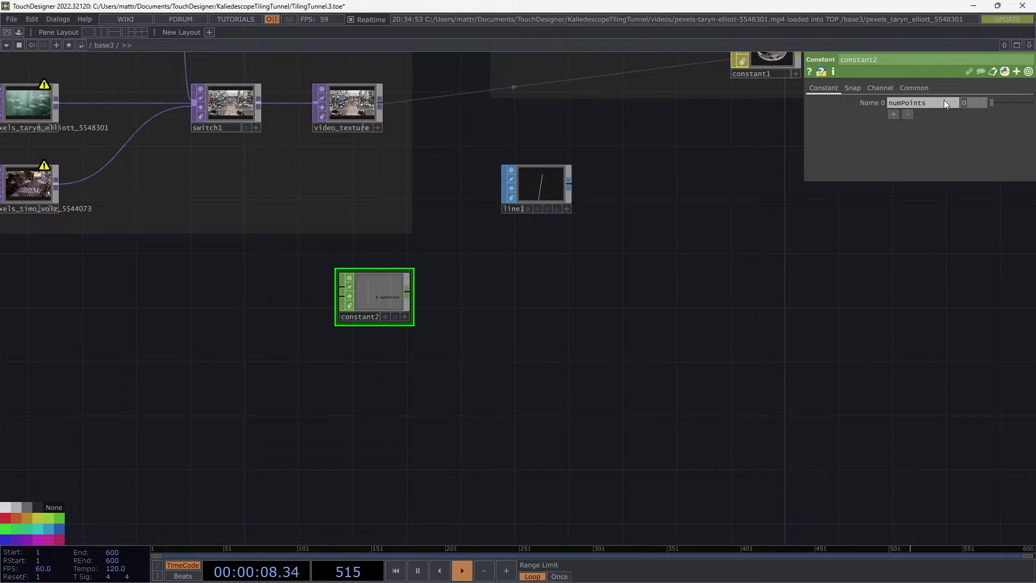
right_click(980, 104)
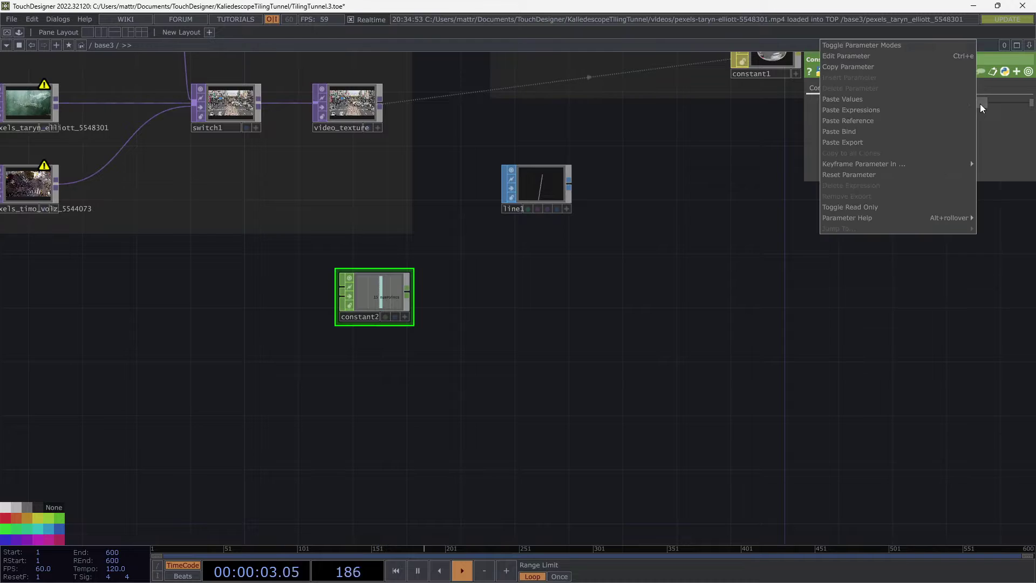
left_click(915, 67)
left_click(548, 173)
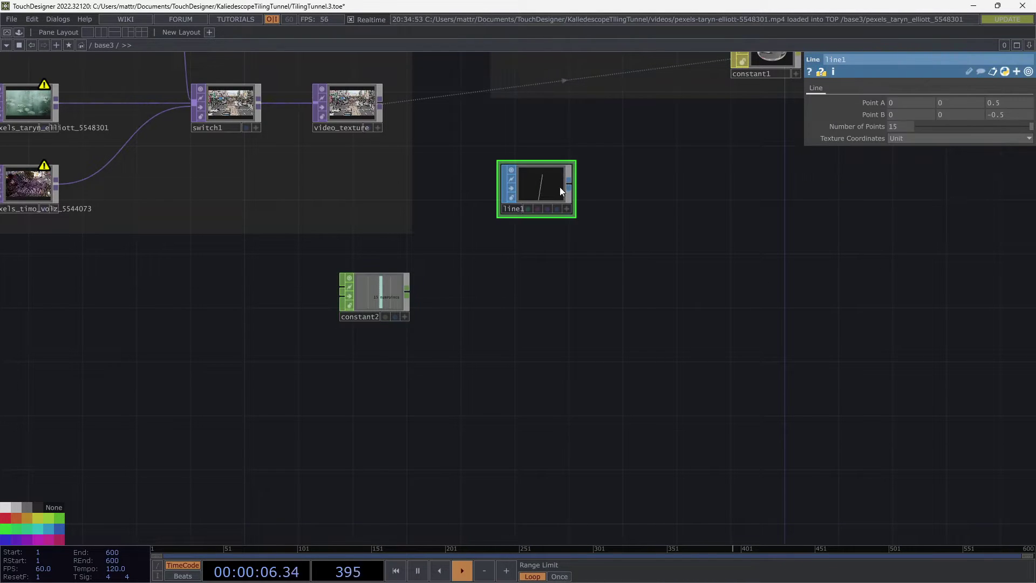
right_click(834, 127)
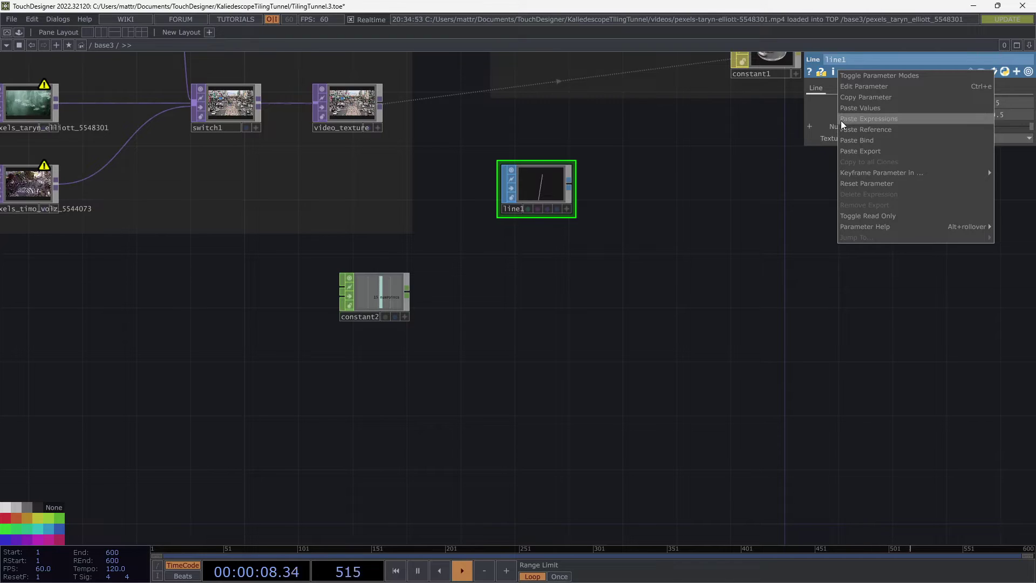
left_click(848, 128)
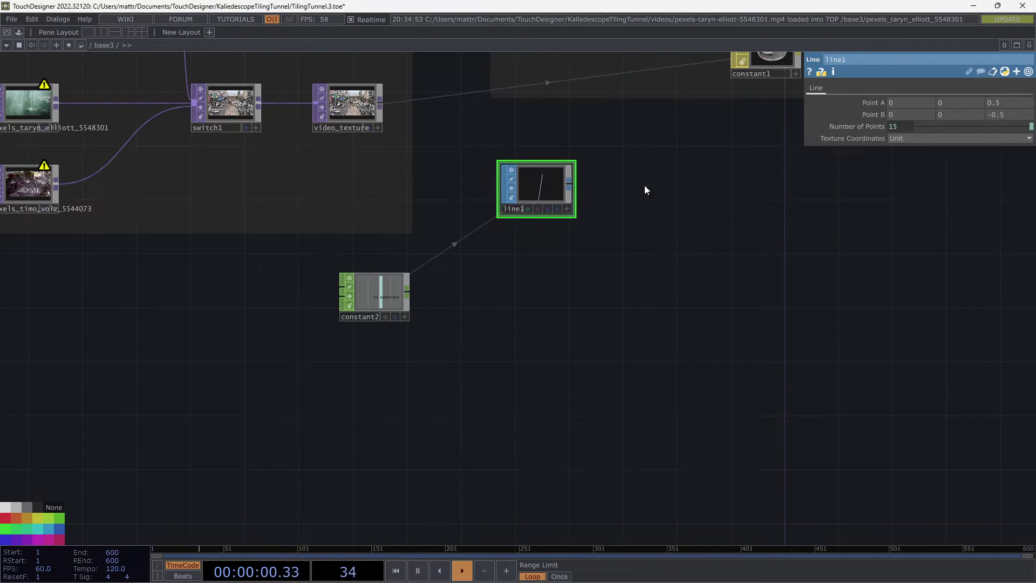
left_click(839, 125)
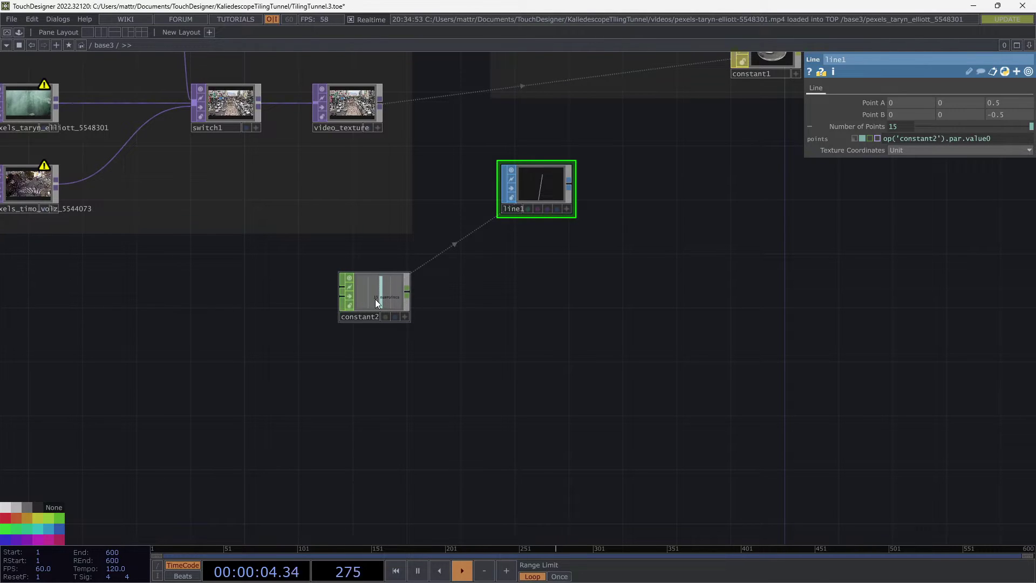
Spread the constant and the line nodes farther apart in the network
left_click_drag(400, 291, 402, 305)
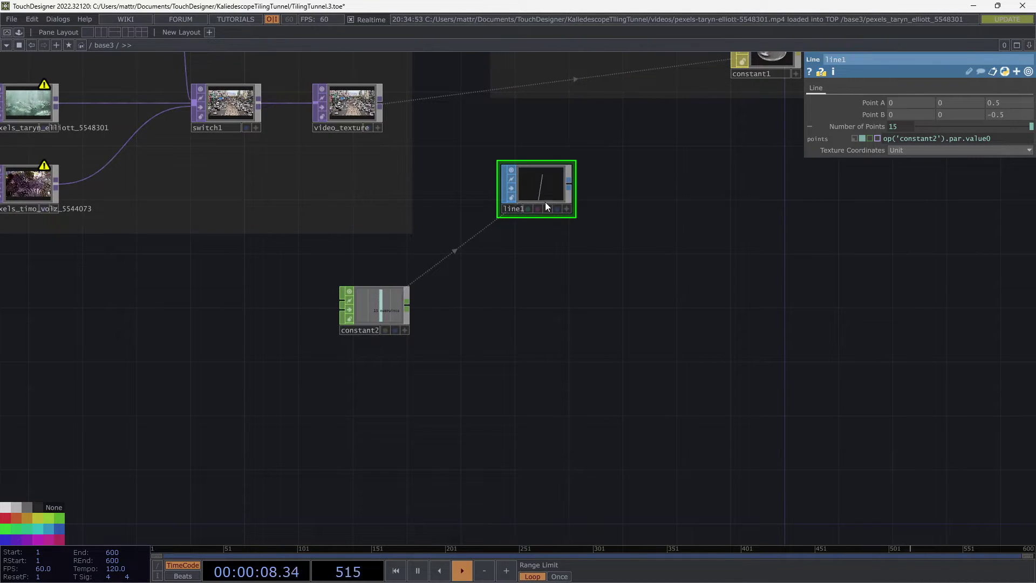
left_click_drag(358, 321, 345, 335)
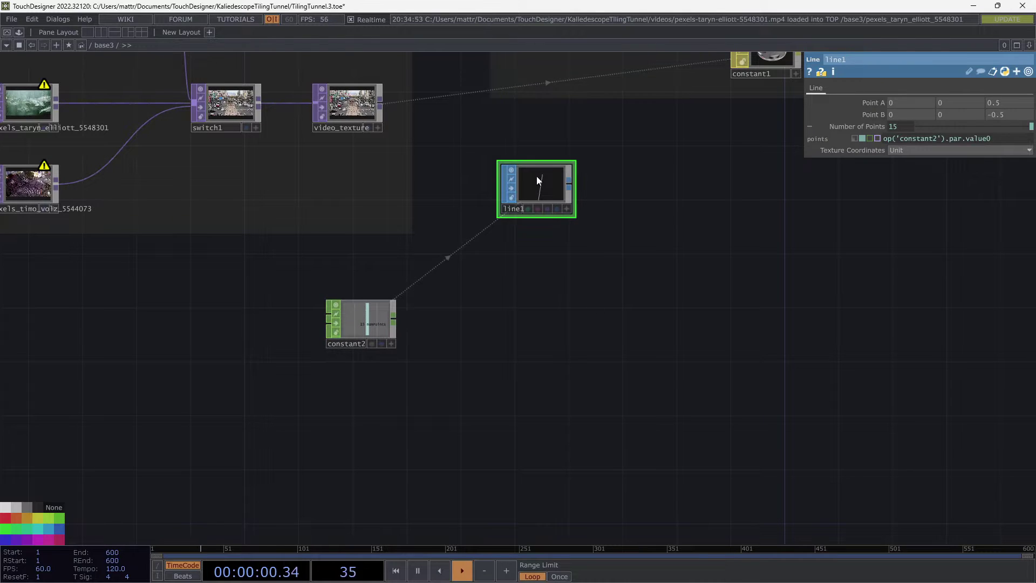
left_click_drag(536, 176, 562, 170)
Connect a Null SOP to the output of the line
left_click_drag(708, 205, 615, 219)
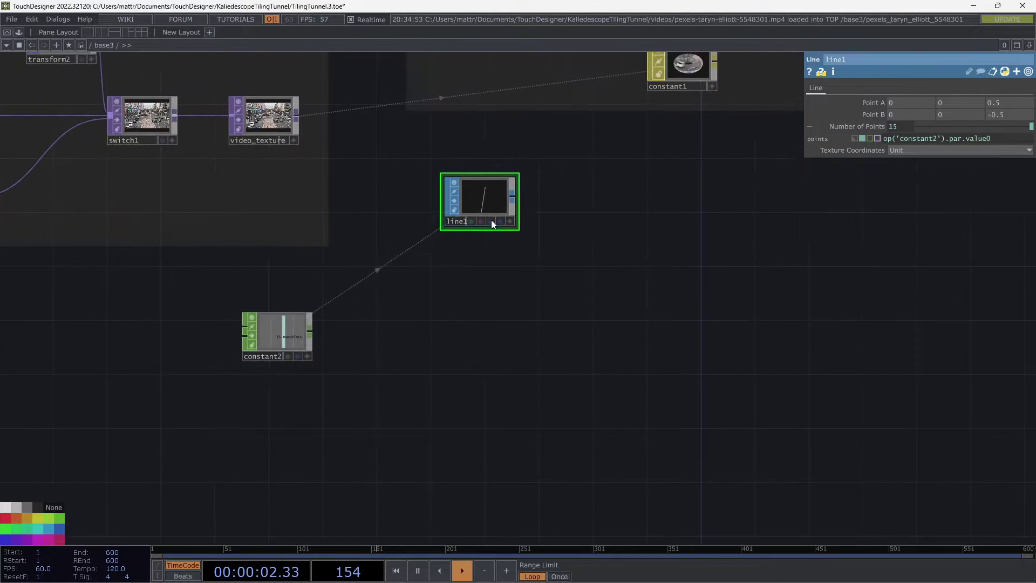
right_click(506, 196)
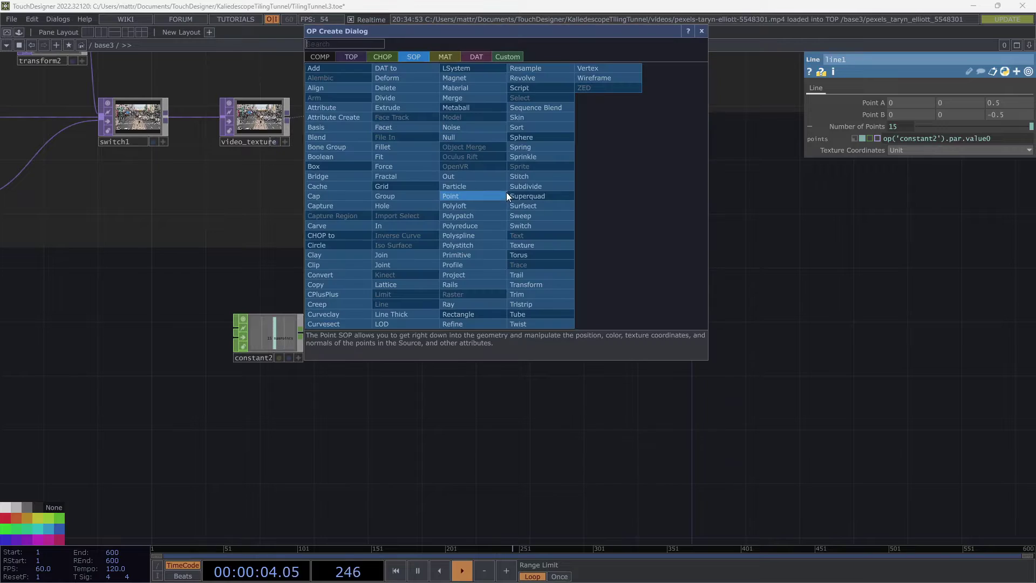
left_click(481, 133)
left_click(569, 205)
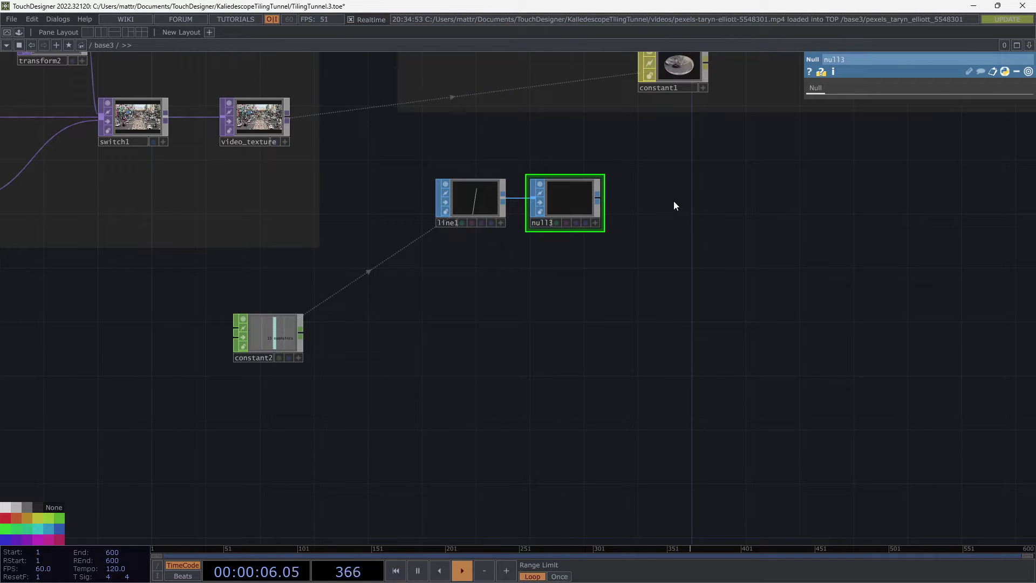
Add a SOP to CHOP fed by the line's Null SOP and place it beside that Null
right_click(601, 198)
left_click(478, 61)
type("null")
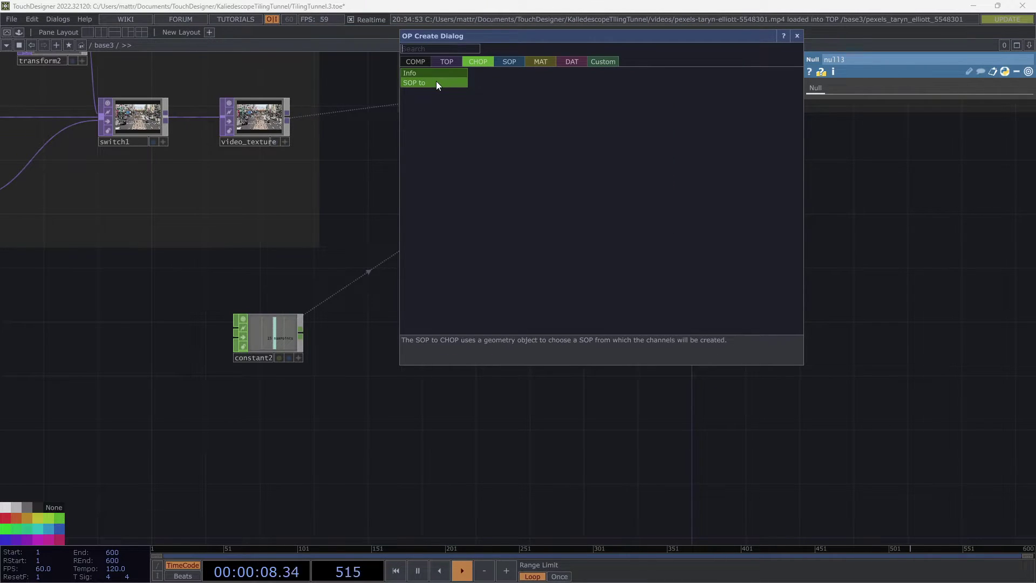
left_click(436, 81)
left_click(660, 204)
Connect a Merge CHOP to the output of the SOP to CHOP
left_click_drag(620, 224, 384, 234)
right_click(459, 205)
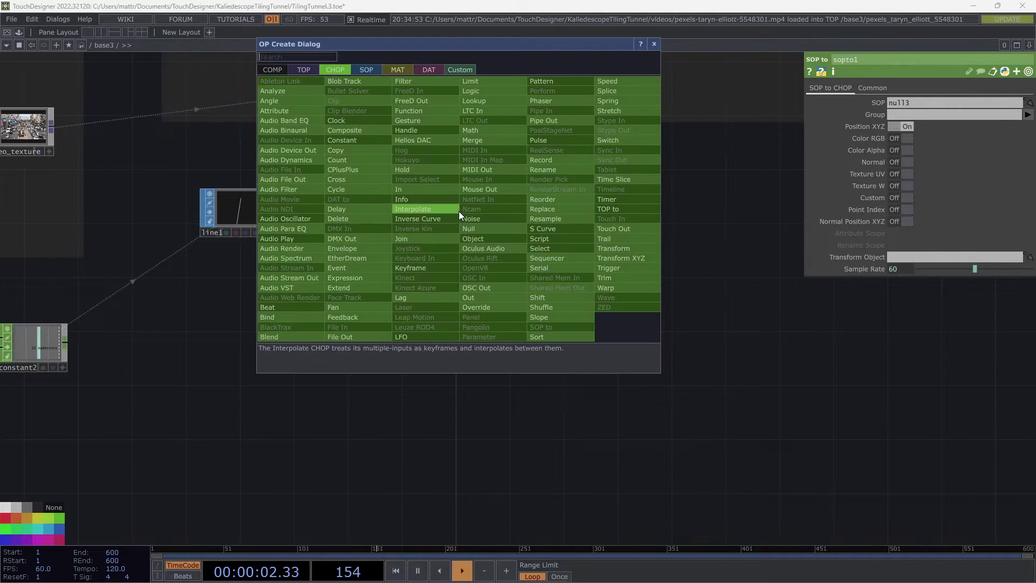
left_click(467, 140)
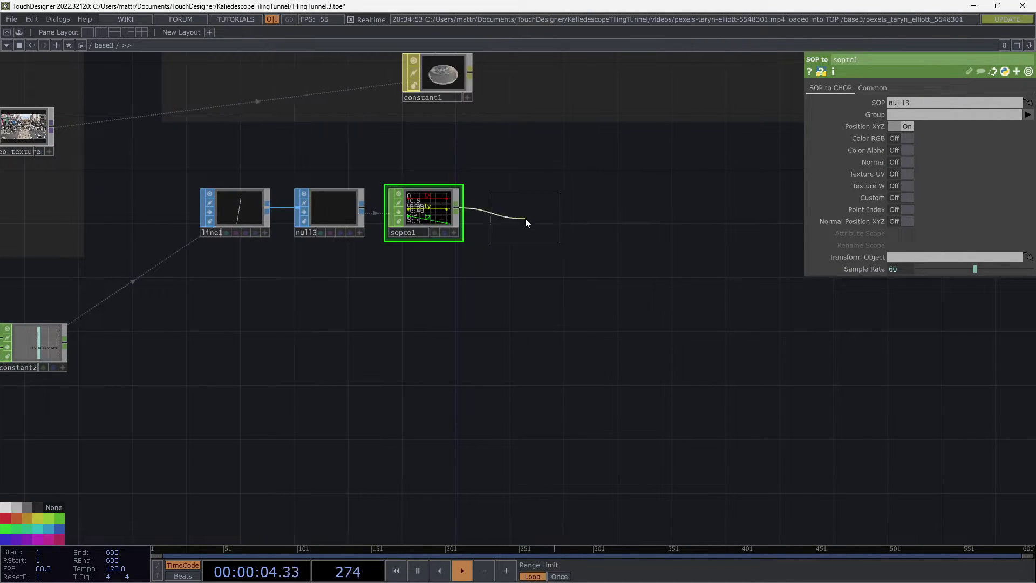
left_click(526, 218)
Connect a Null CHOP after the Merge and rename it instance_data
right_click(552, 203)
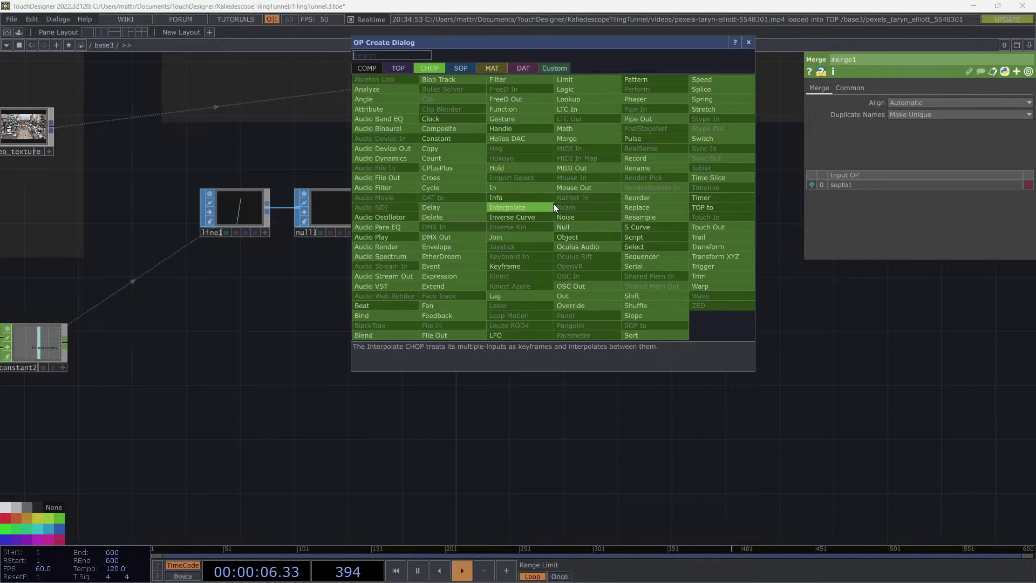
left_click(556, 224)
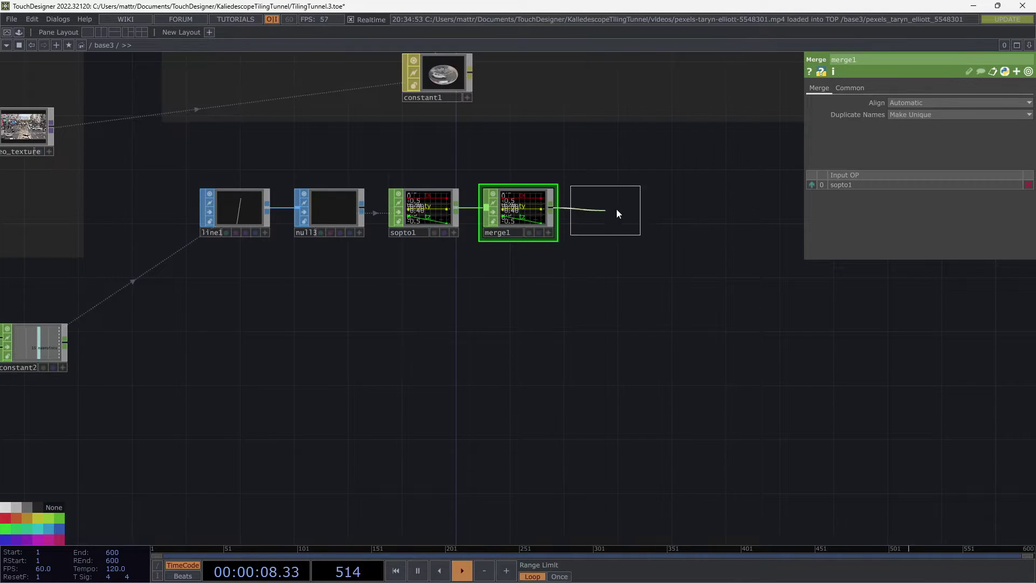
left_click(630, 216)
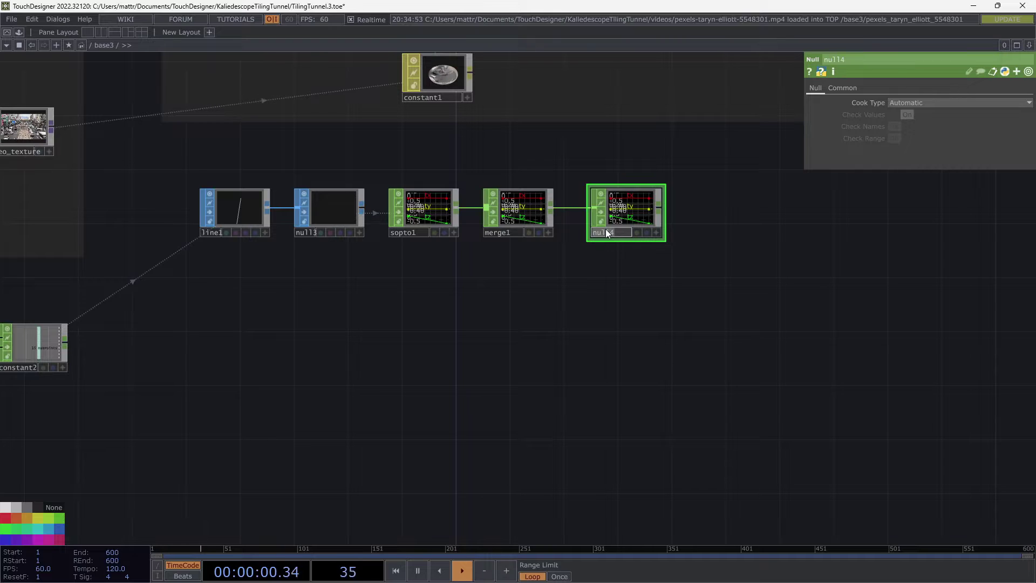
type("ata")
key("Return")
Turn on Instancing for the geo1 geometry and set its Default Instance OP to instance_data
left_click_drag(683, 321, 675, 364)
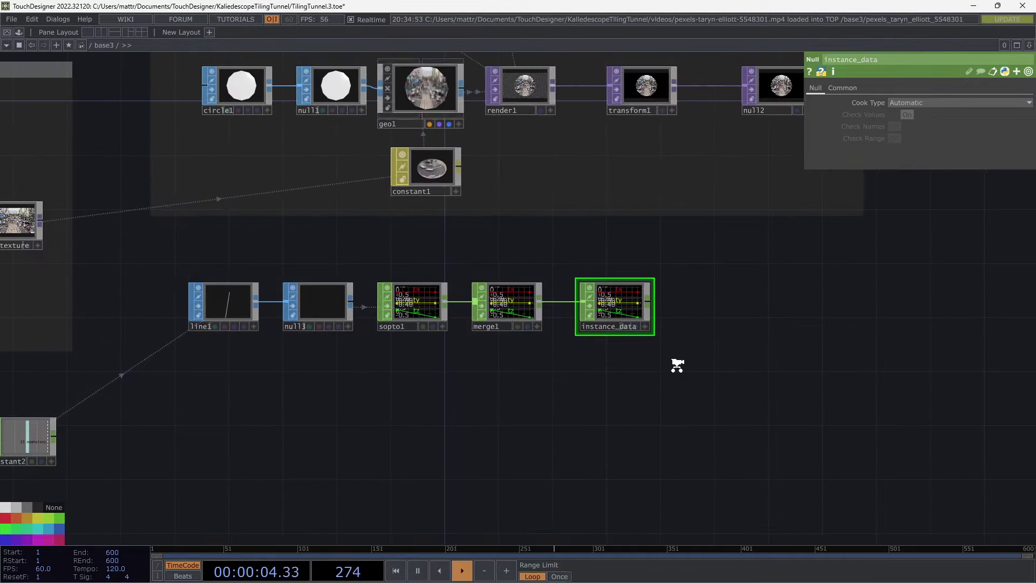
scroll(674, 363, "down", 3)
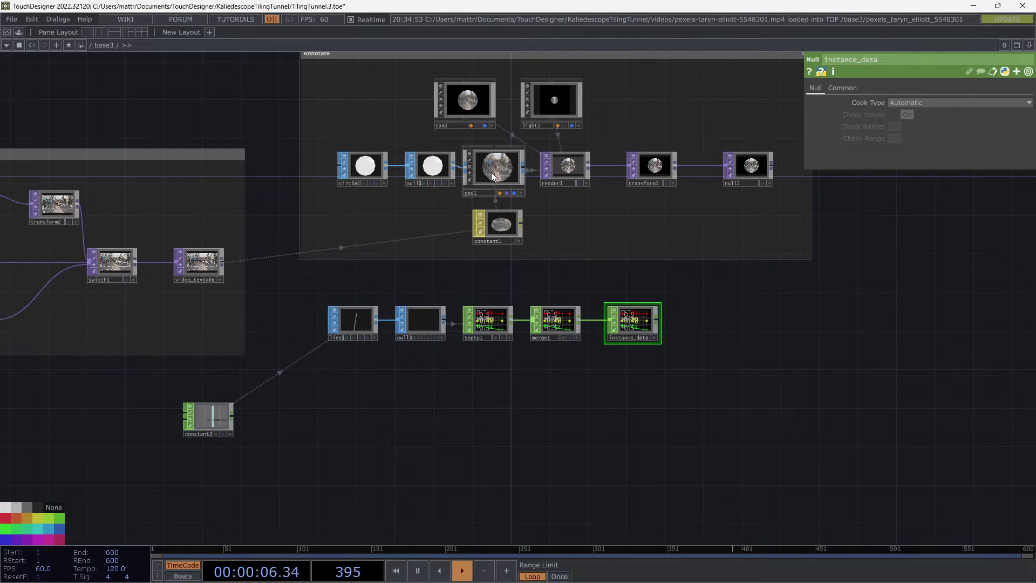
left_click(491, 172)
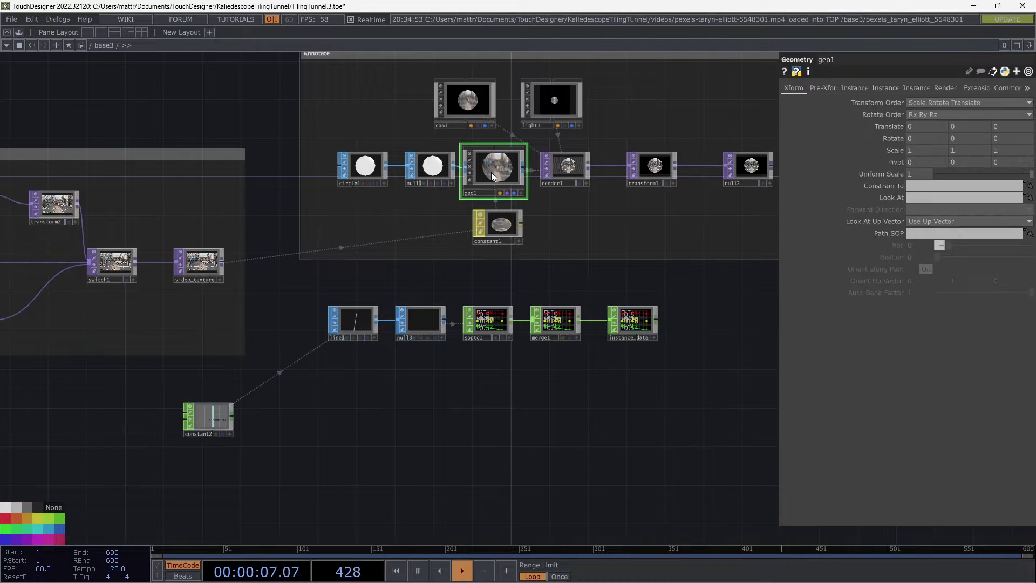
left_click(854, 87)
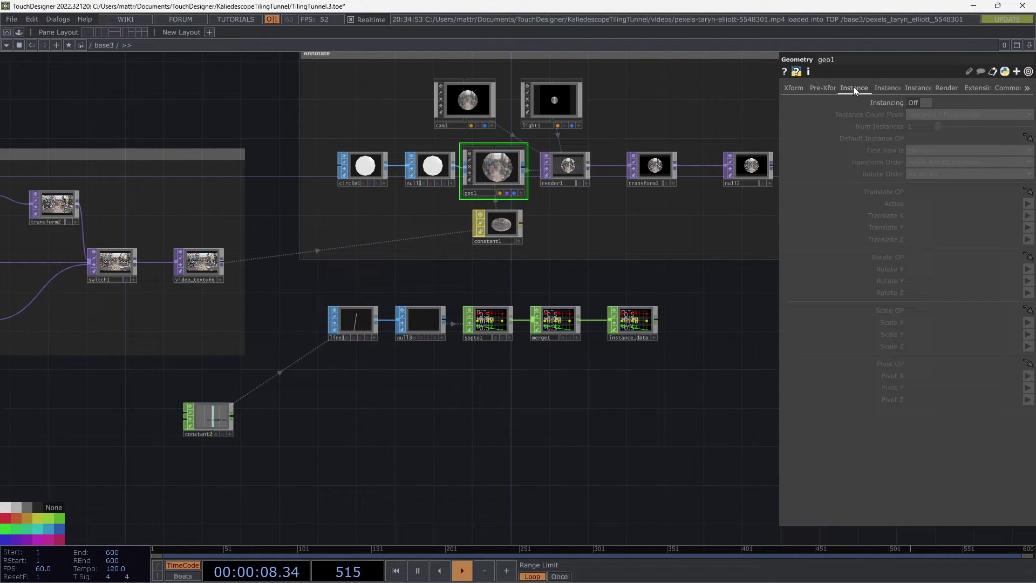
left_click(917, 103)
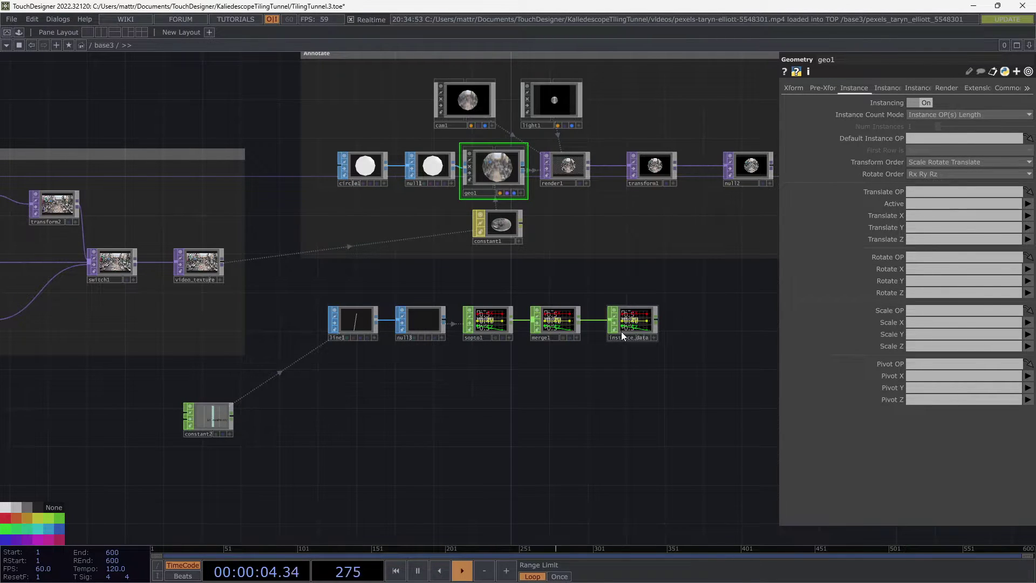
left_click_drag(622, 331, 930, 136)
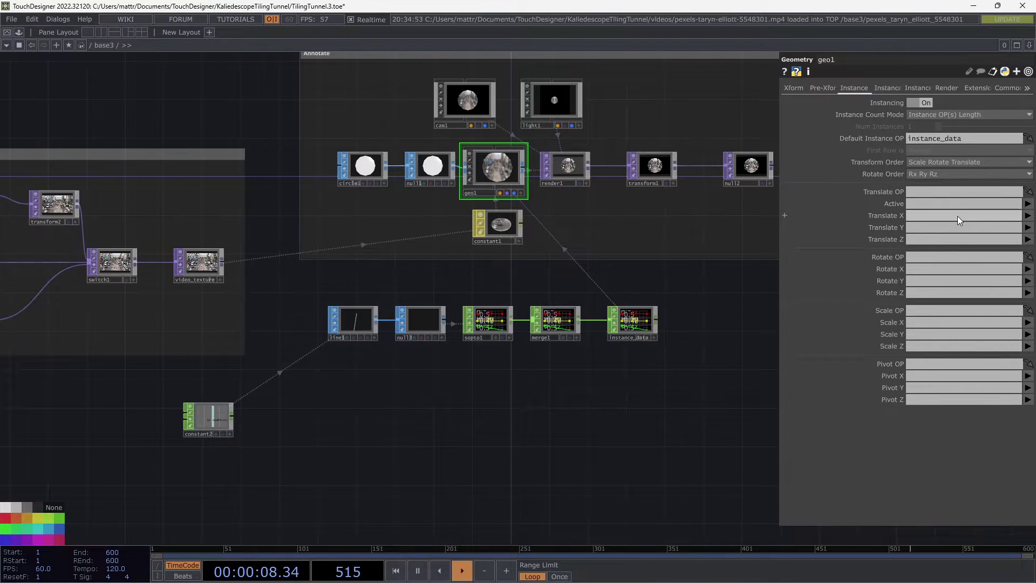
Activate geo1's interactive viewer and set its instance Translate X, Y and Z to tx, ty and tz, orbiting to inspect the geometry
scroll(647, 216, "up", 8)
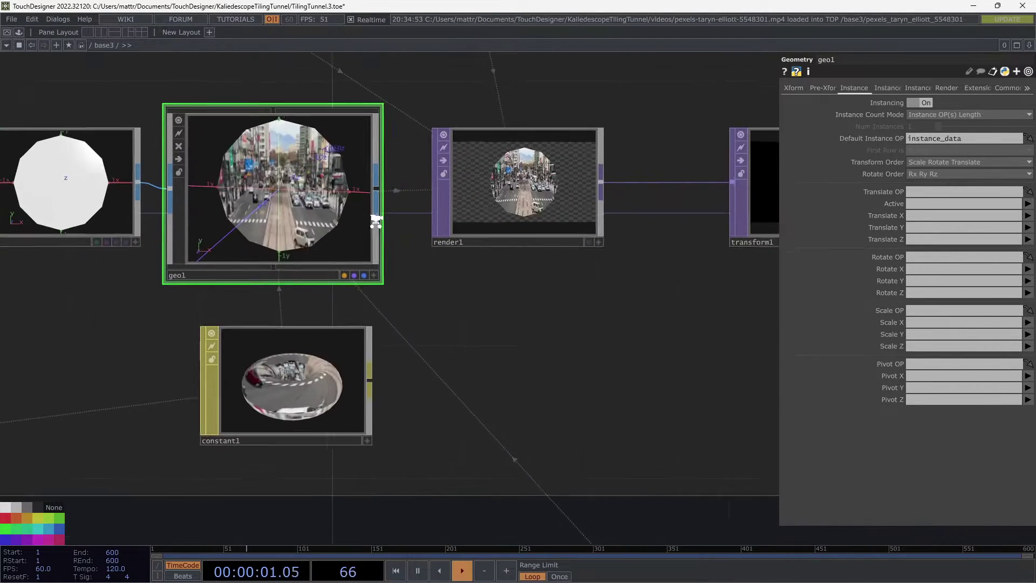
middle_click_drag(376, 221, 379, 236)
left_click(375, 287)
left_click_drag(341, 242, 296, 229)
scroll(296, 229, "down", 4)
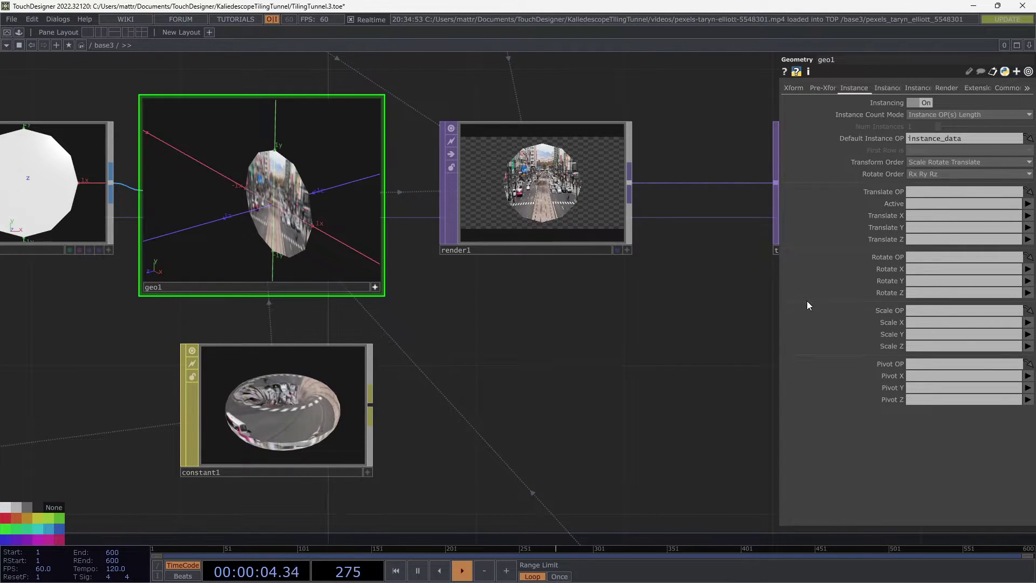
left_click(1029, 228)
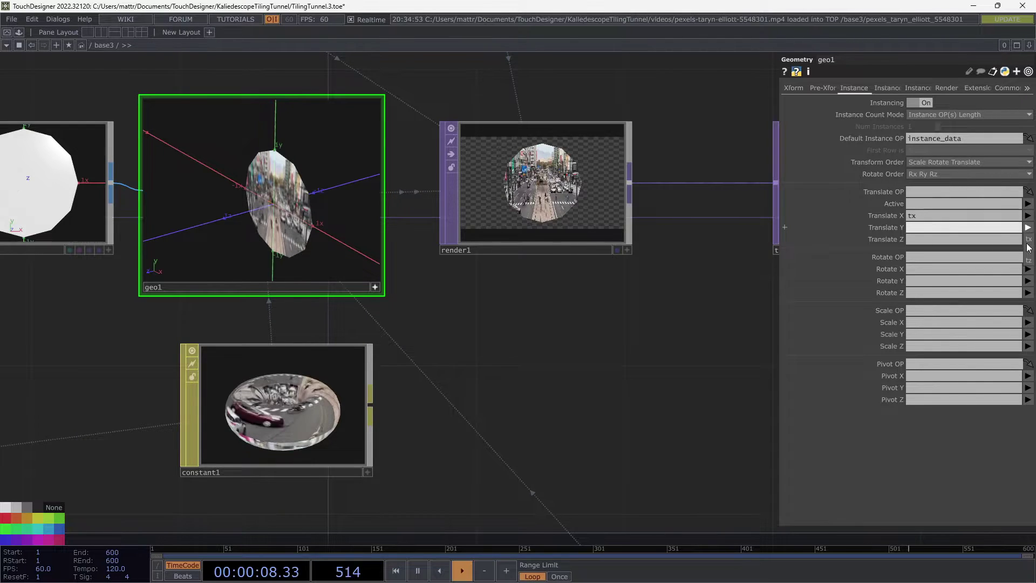
left_click(1028, 227)
left_click(1027, 251)
left_click(1027, 239)
left_click(1028, 275)
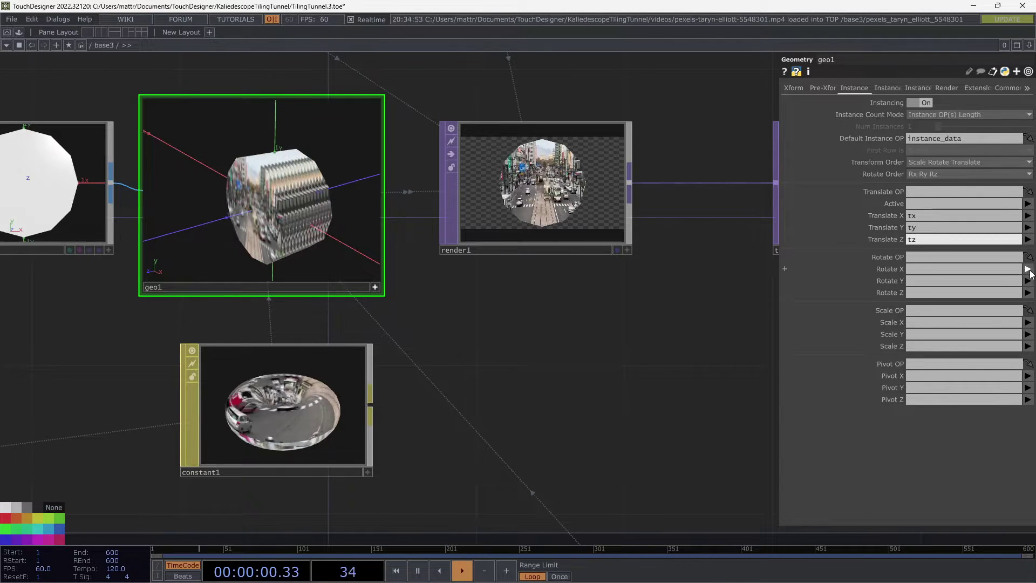
left_click_drag(310, 209, 283, 186)
Add a Pattern CHOP below the line in the instance data network
left_click_drag(439, 352, 480, 315)
scroll(479, 316, "down", 4)
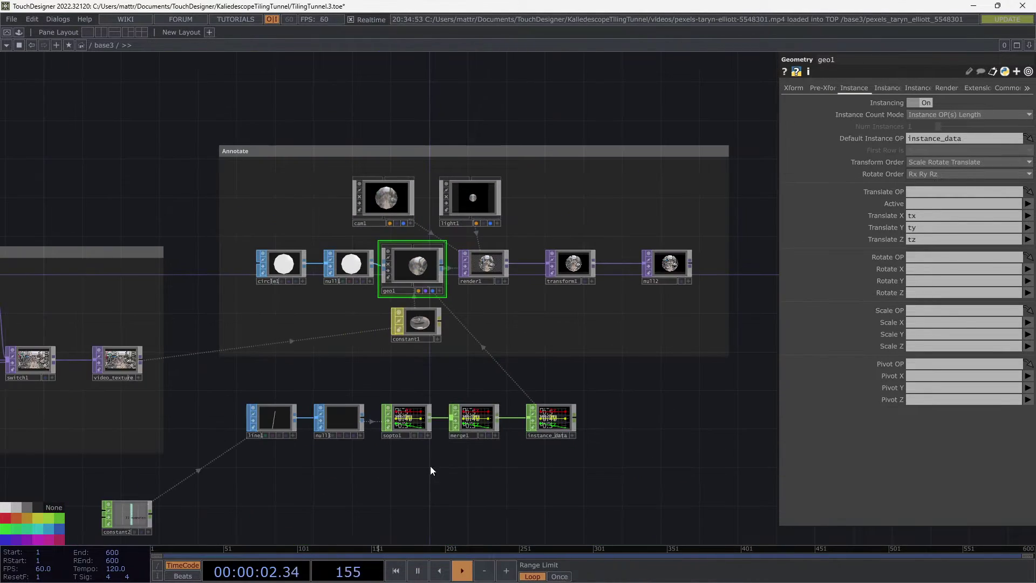
left_click_drag(430, 465, 431, 370)
double_click(301, 374)
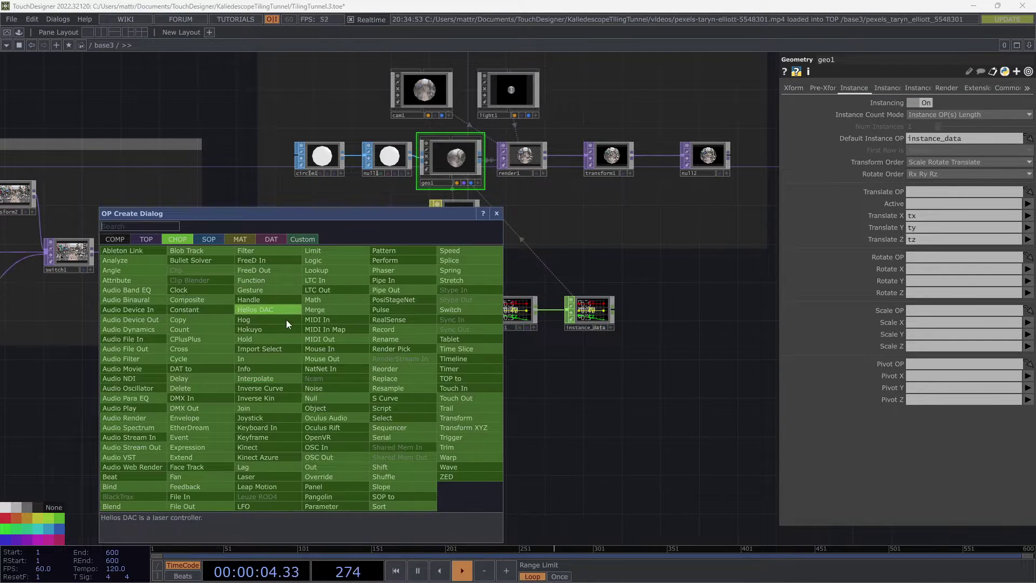
left_click(385, 252)
left_click(306, 366)
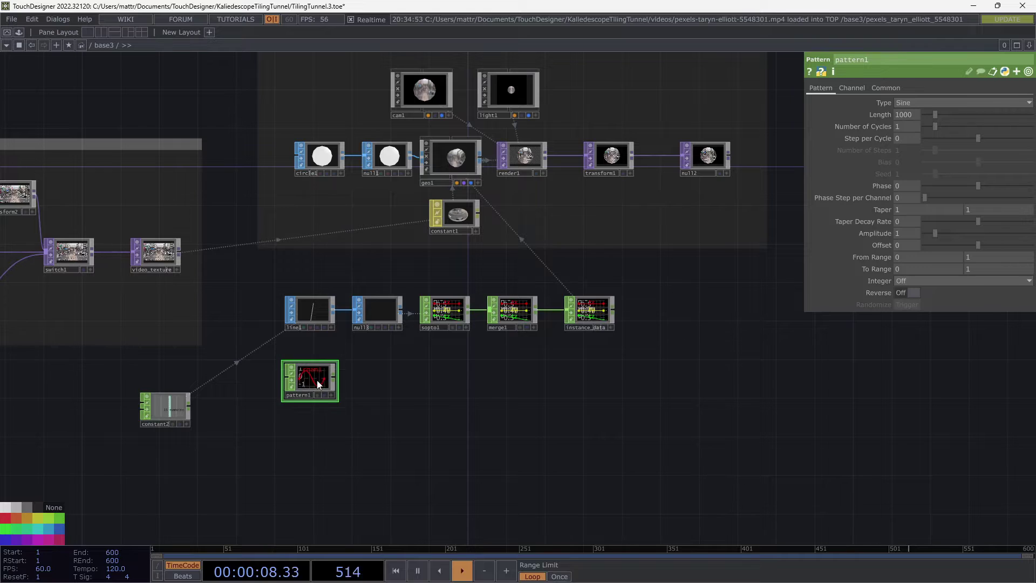
Name the Pattern CHOP's channel scale and set its pattern type to Ramp
scroll(321, 377, "up", 5)
middle_click_drag(303, 457, 307, 466)
left_click_drag(401, 476, 445, 459)
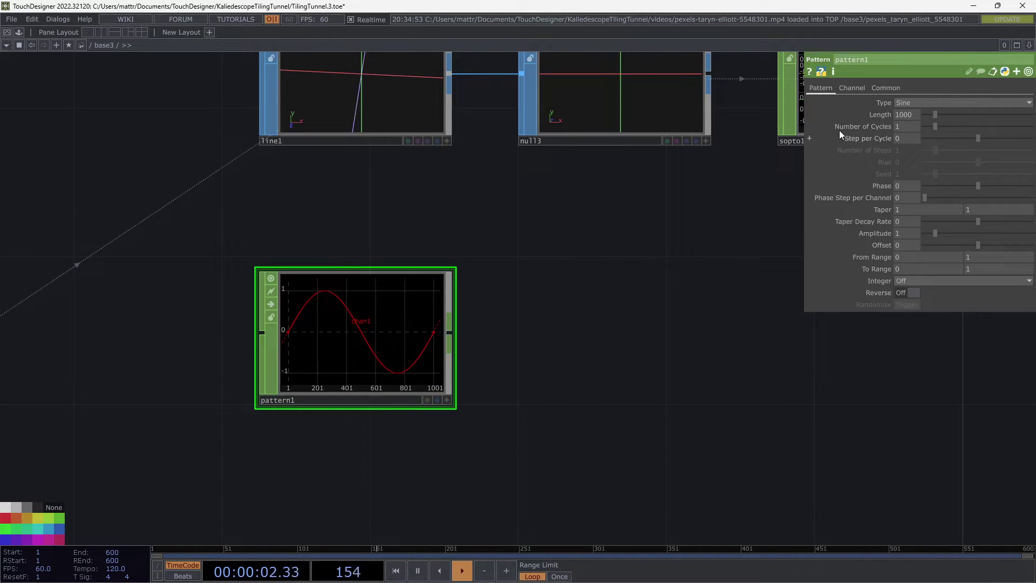
left_click(852, 88)
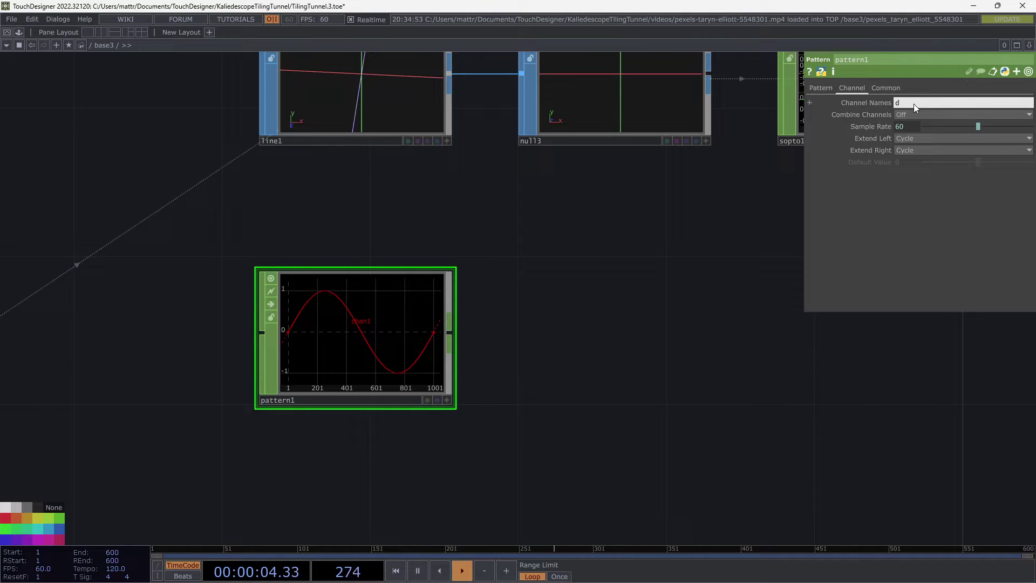
left_click(914, 103)
type("scale")
left_click(813, 87)
left_click(906, 103)
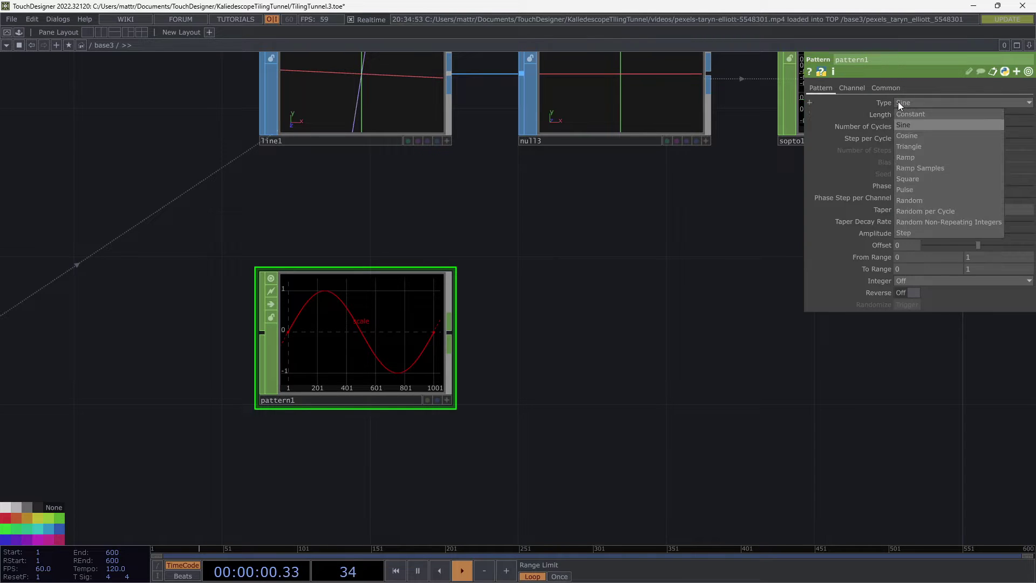
left_click(924, 155)
Append a Switch CHOP and a Null CHOP to constant2, and rename the Null params
scroll(581, 258, "down", 10)
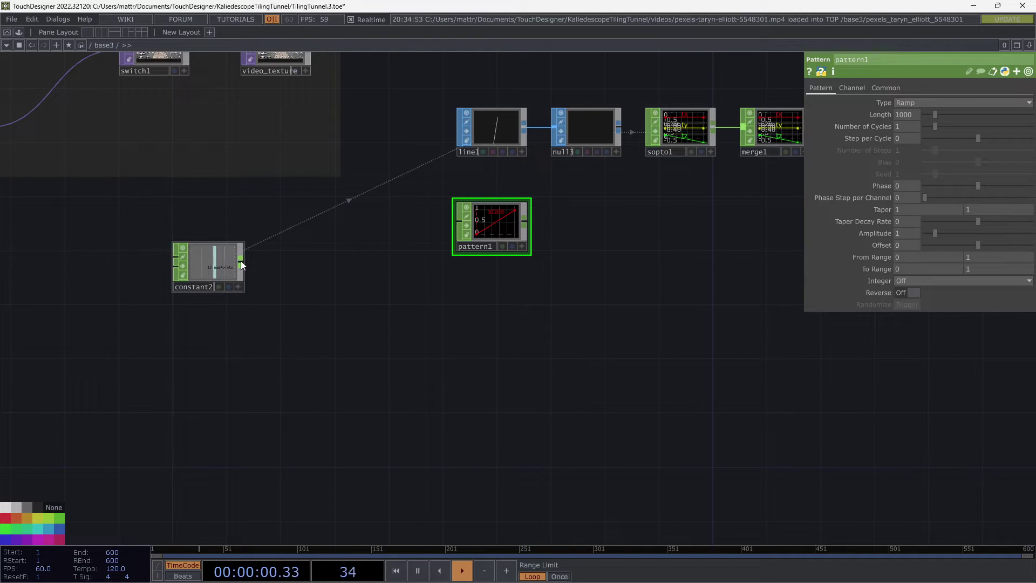
right_click(240, 260)
type("sw")
left_click(383, 195)
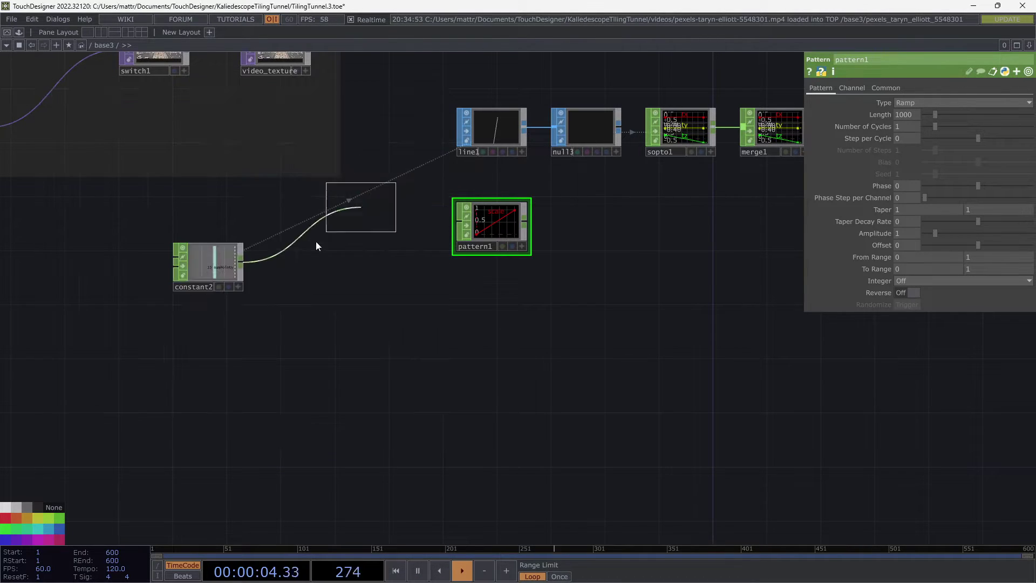
left_click(289, 263)
right_click(322, 266)
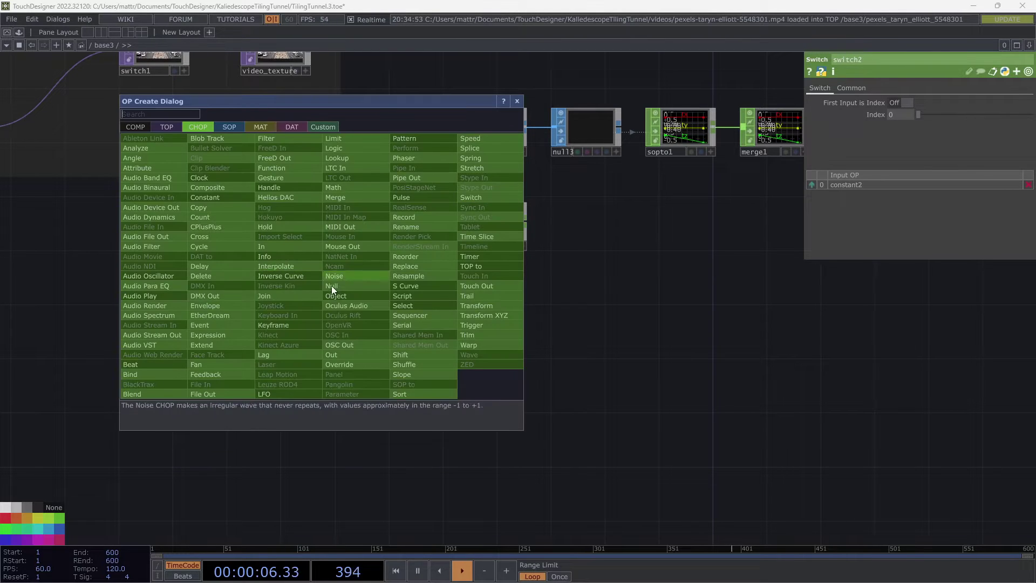
left_click(329, 287)
left_click(372, 267)
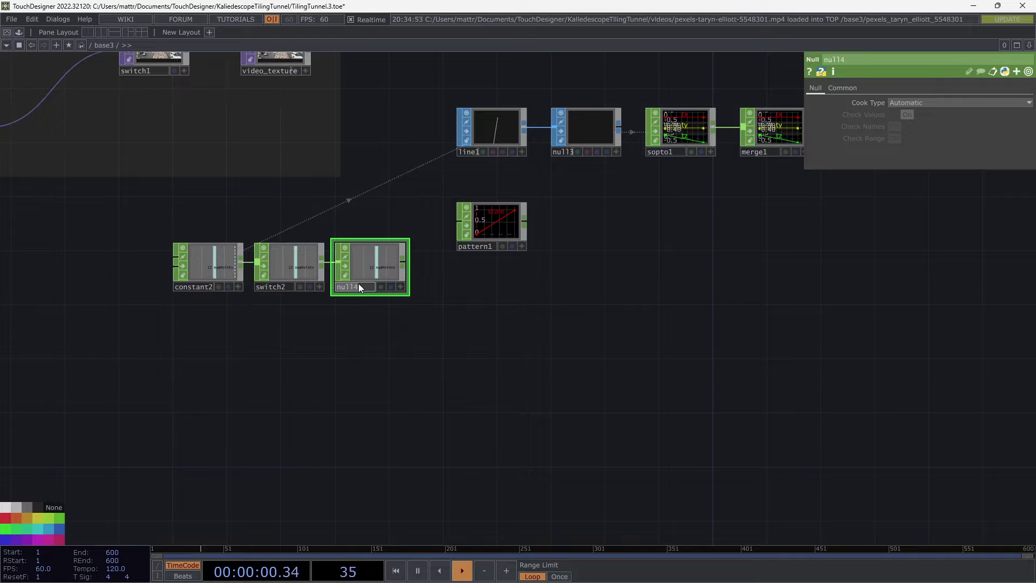
Link line1's number of points and pattern1's length to the numPoints channel of params through CHOP references
left_click(490, 219)
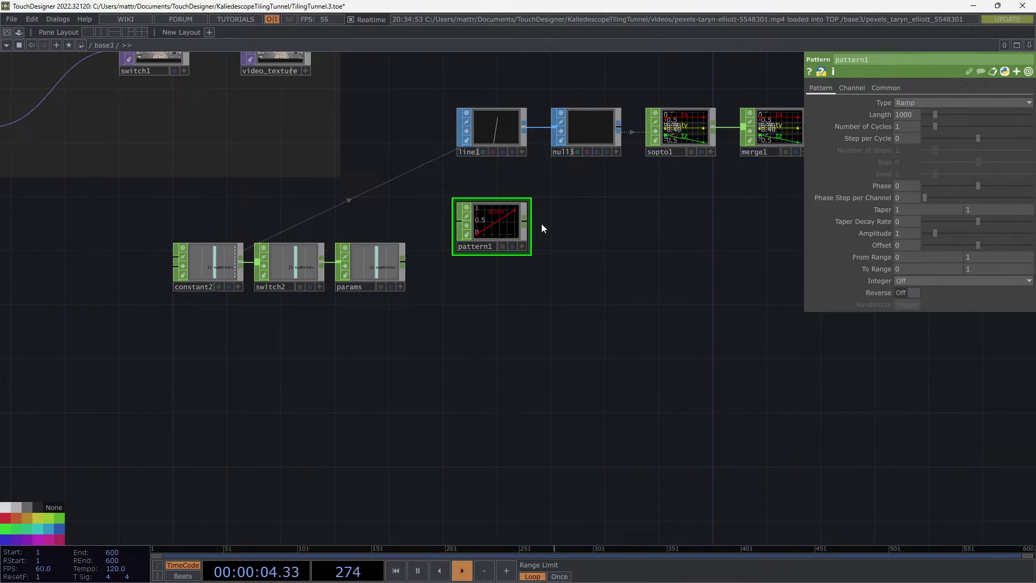
left_click(490, 127)
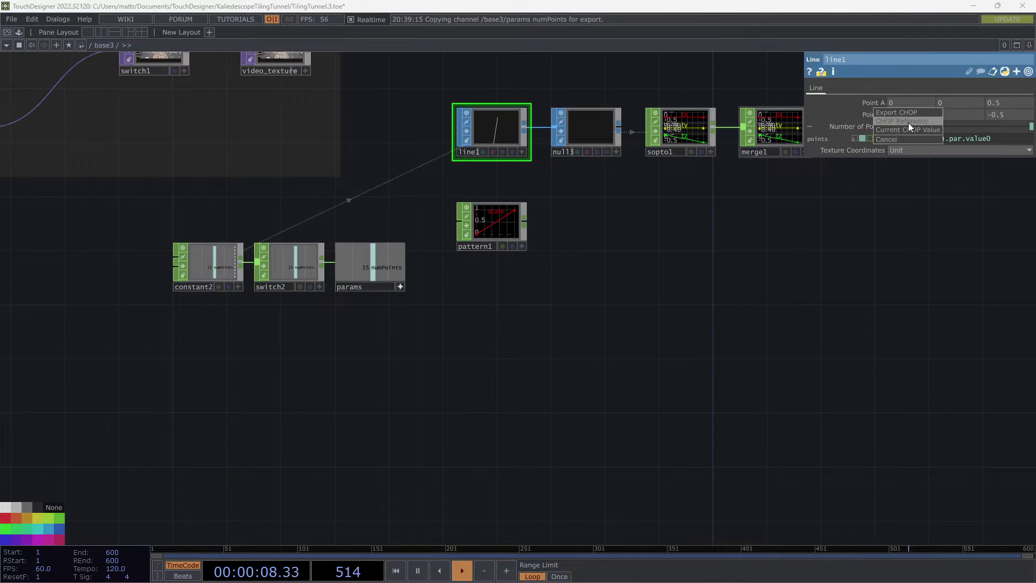
left_click(484, 226)
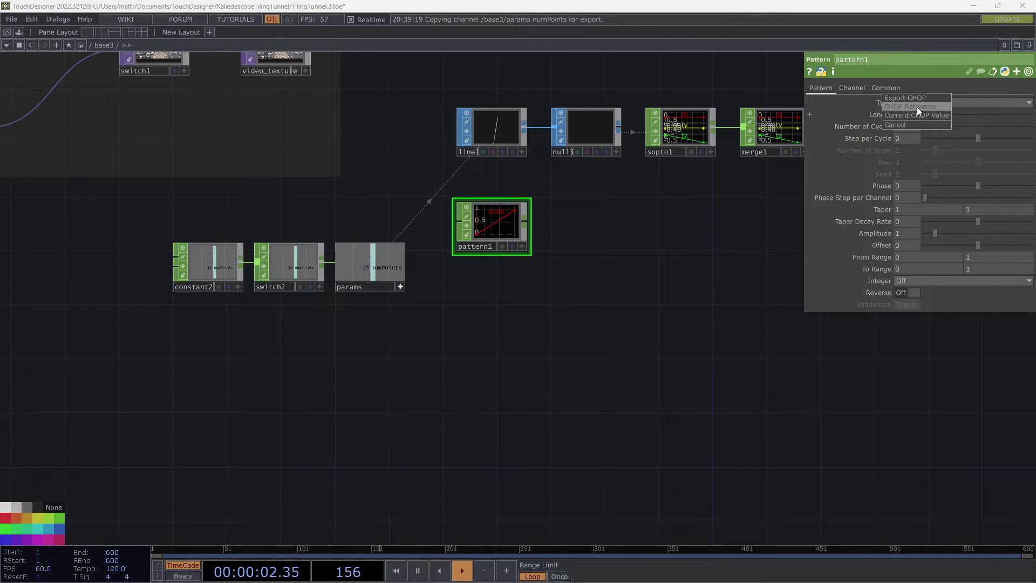
left_click(917, 107)
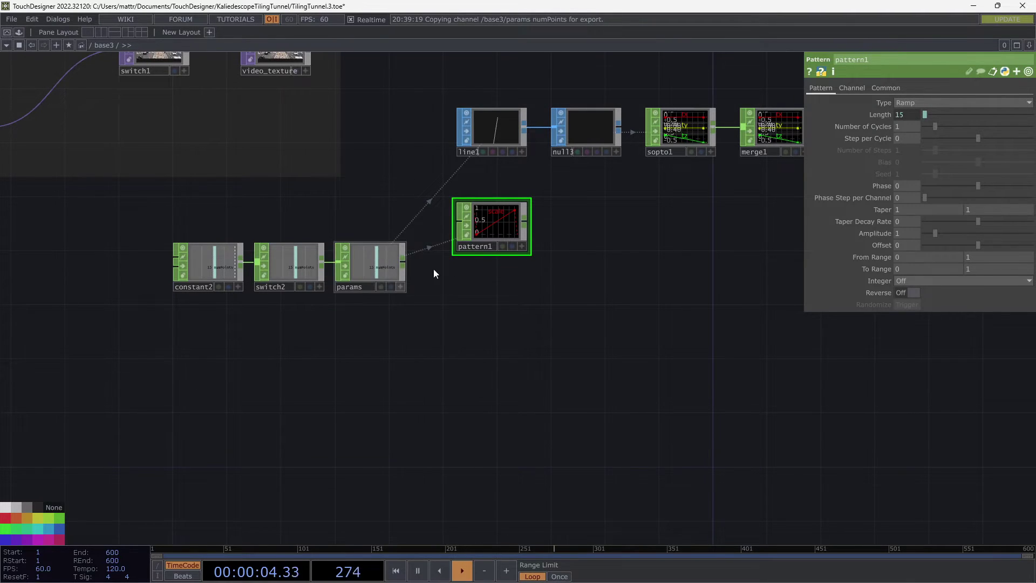
Examine pattern1's scale ramp, the line network and the instanced circles in geo1
scroll(456, 259, "up", 5)
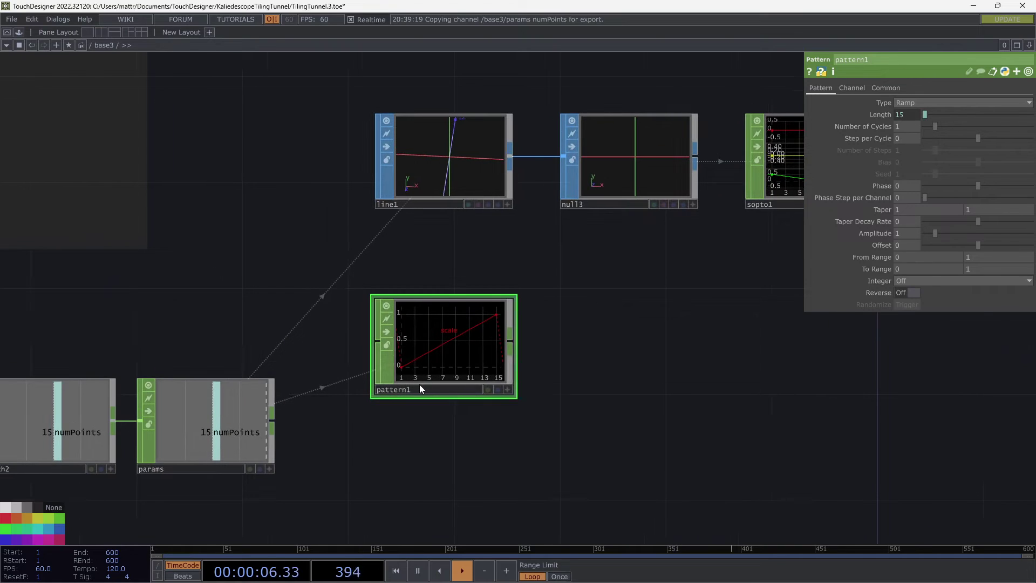
scroll(419, 386, "up", 2)
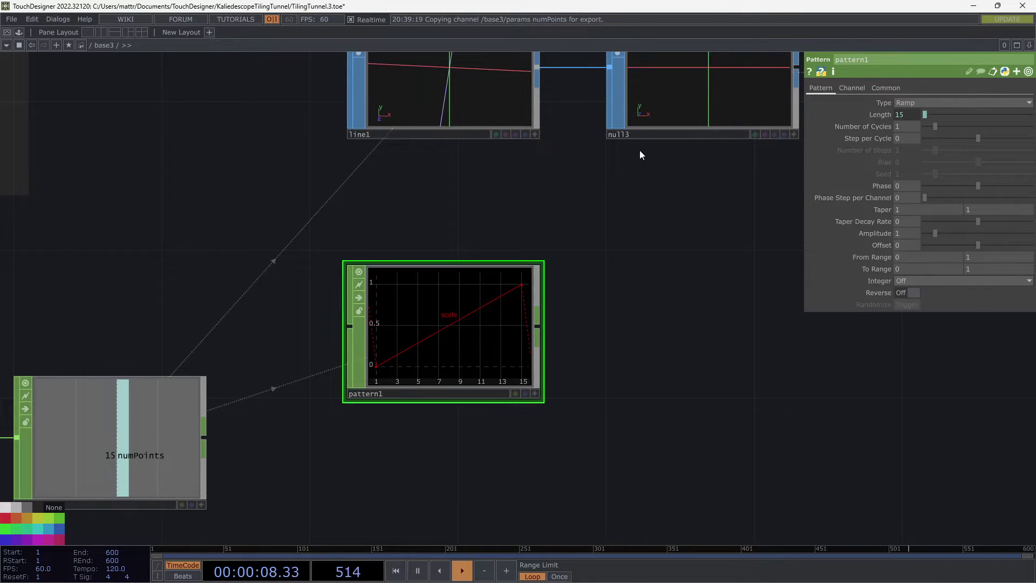
left_click_drag(540, 257, 414, 364)
left_click_drag(459, 89, 398, 250)
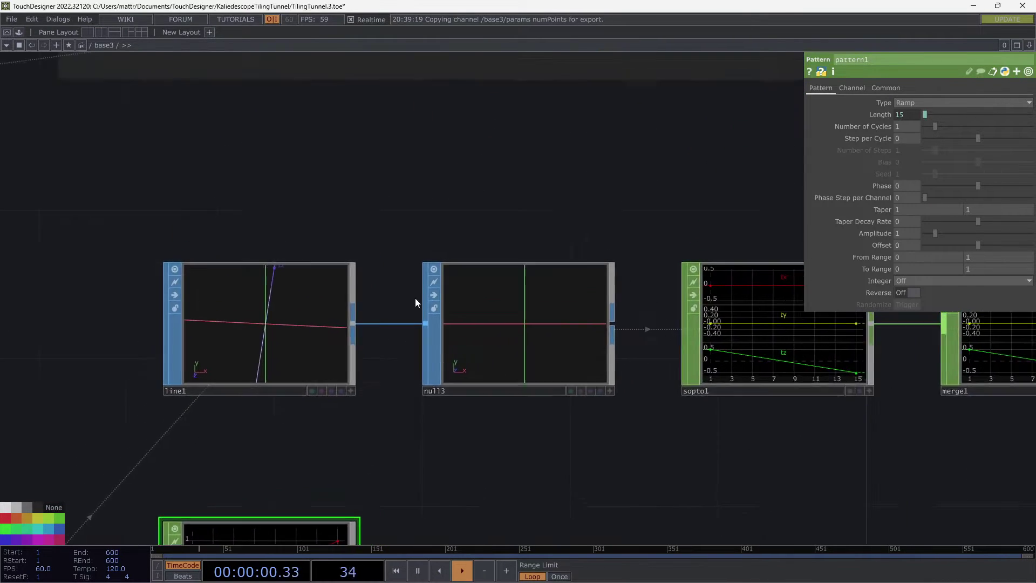
scroll(423, 291, "down", 5)
left_click_drag(671, 95, 563, 230)
scroll(563, 231, "up", 2)
left_click_drag(601, 95, 589, 134)
scroll(589, 133, "up", 3)
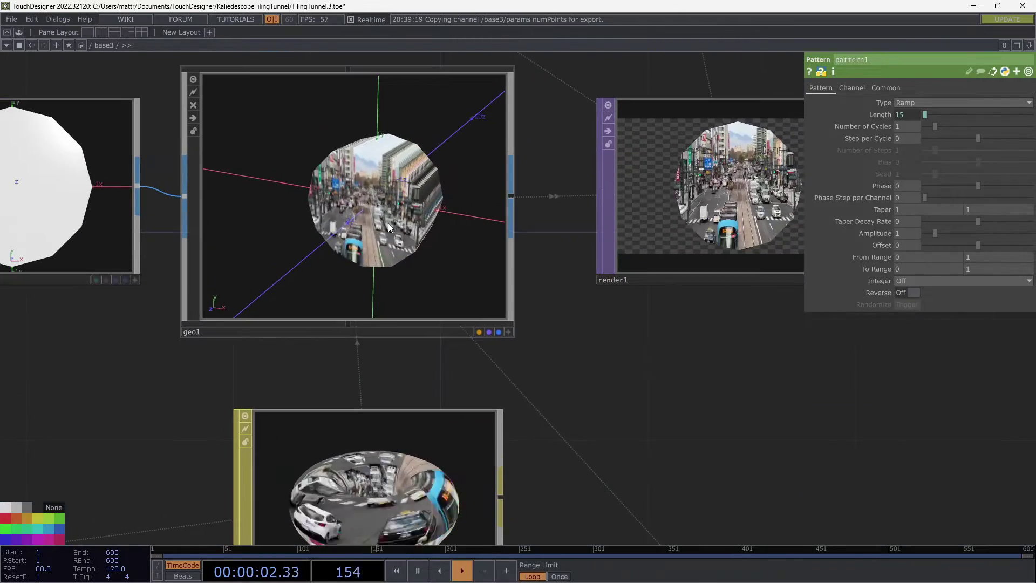
left_click_drag(586, 379, 587, 351)
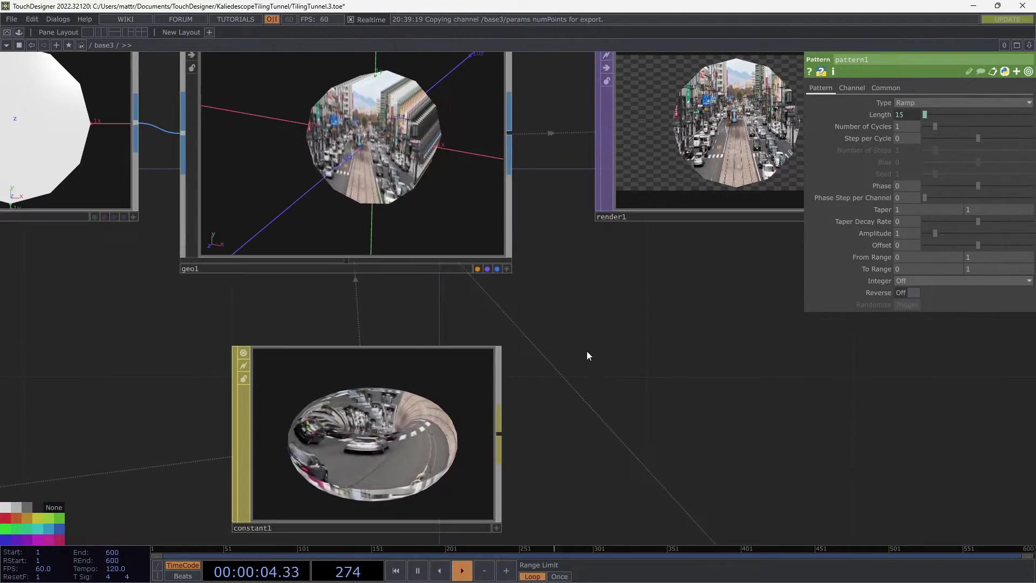
scroll(586, 351, "down", 3)
left_click_drag(604, 400, 601, 244)
scroll(603, 245, "down", 3)
scroll(602, 245, "down", 1)
left_click_drag(435, 506, 474, 361)
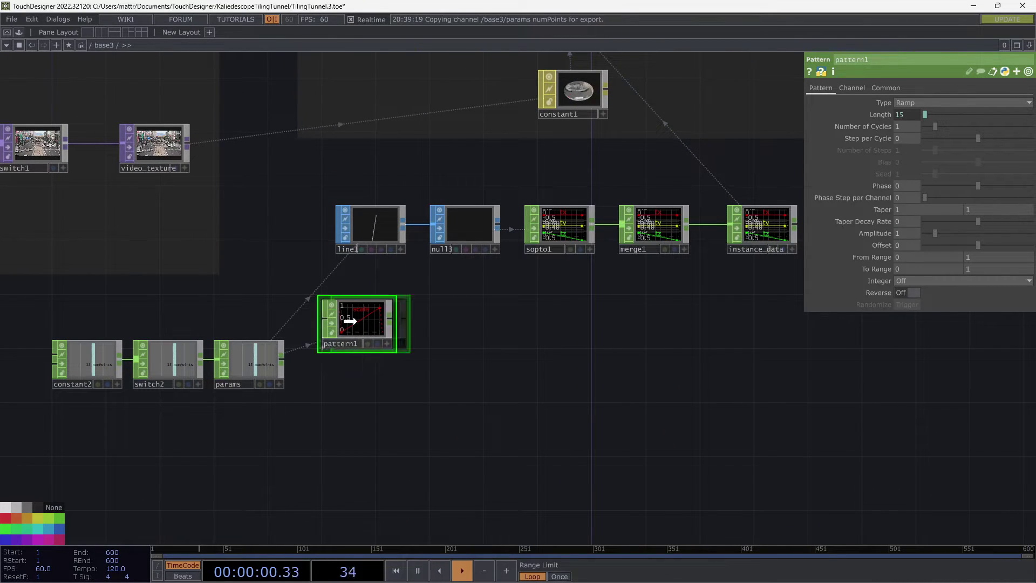
Append a Math CHOP to pattern1 and set its To Range to 0.2 and 200
scroll(365, 319, "up", 1)
scroll(367, 324, "up", 1)
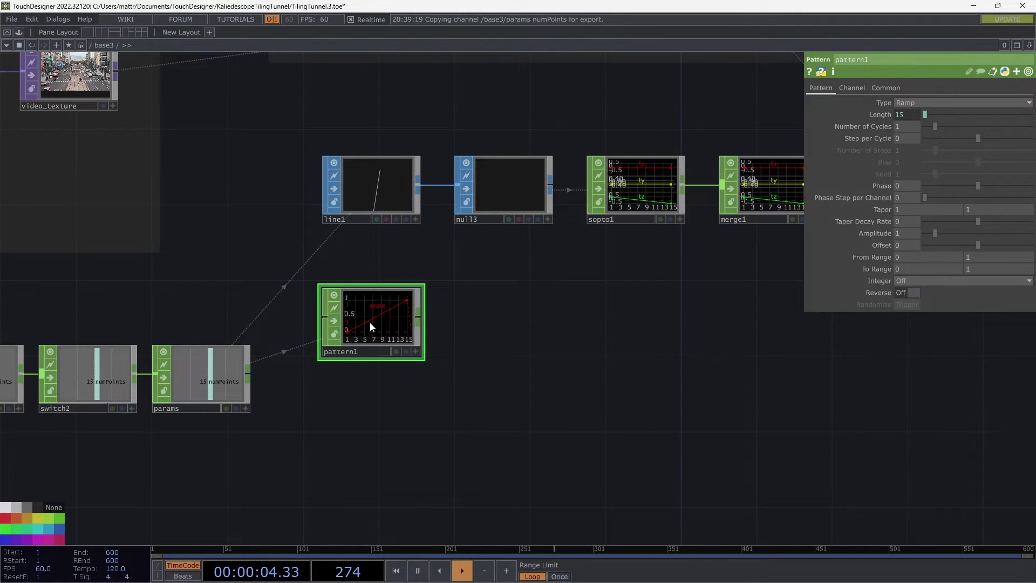
right_click(419, 316)
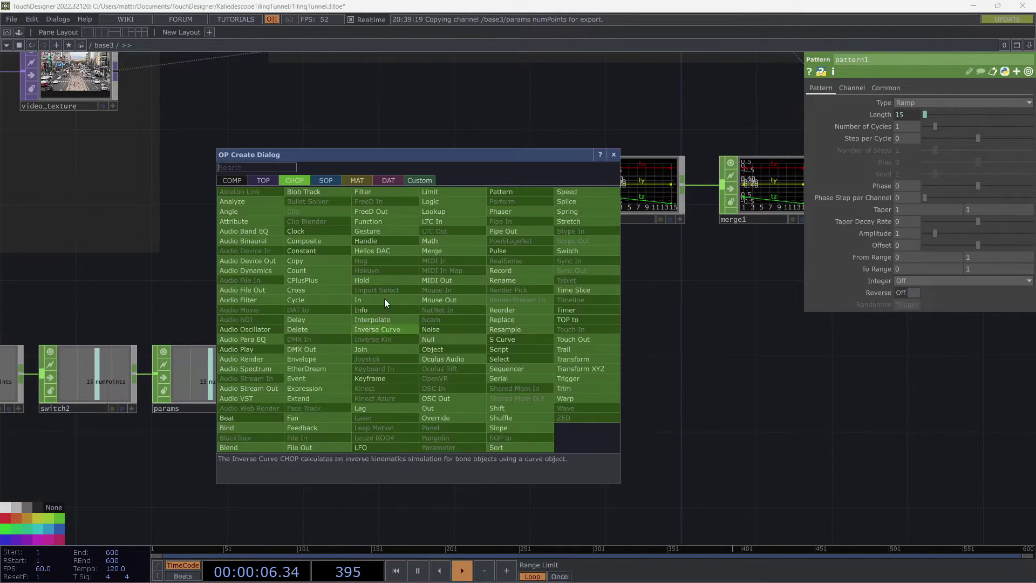
left_click(421, 241)
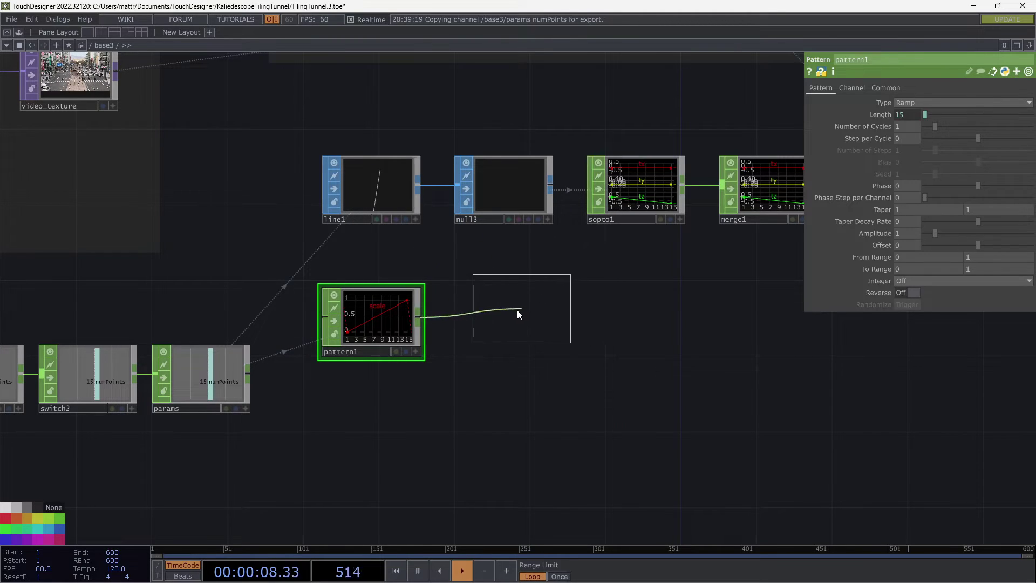
left_click(512, 315)
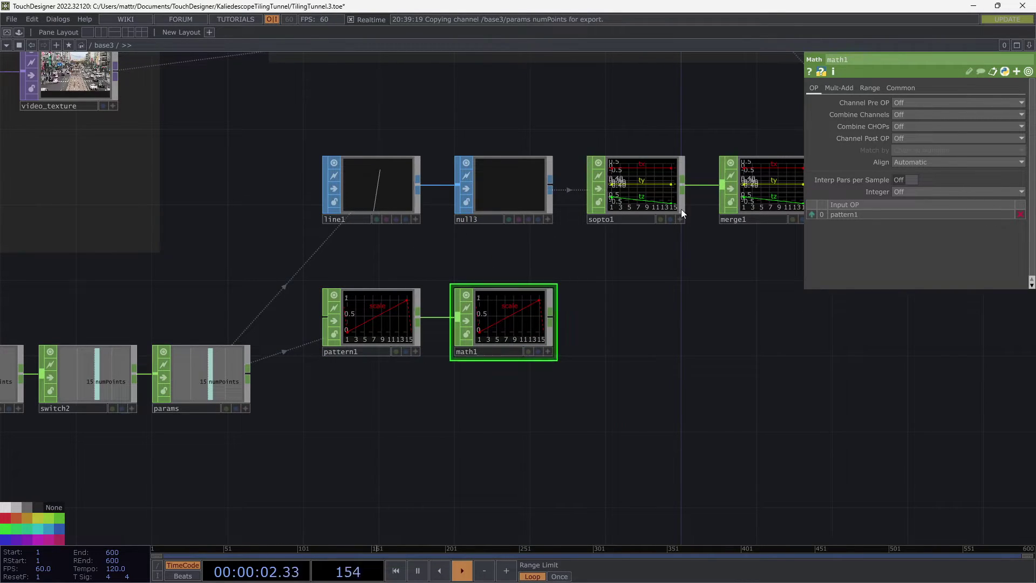
left_click(869, 88)
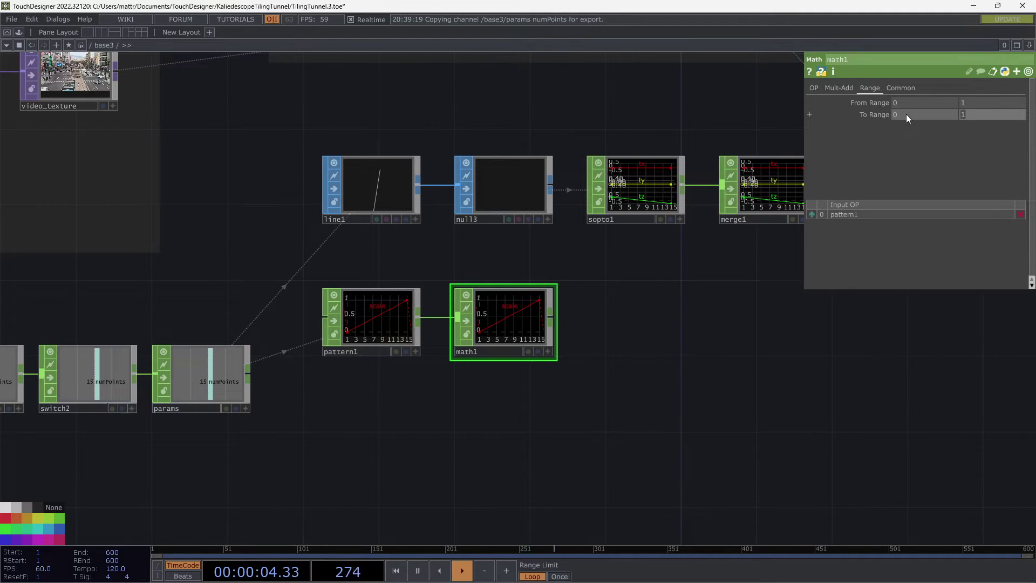
type("200")
key("Return")
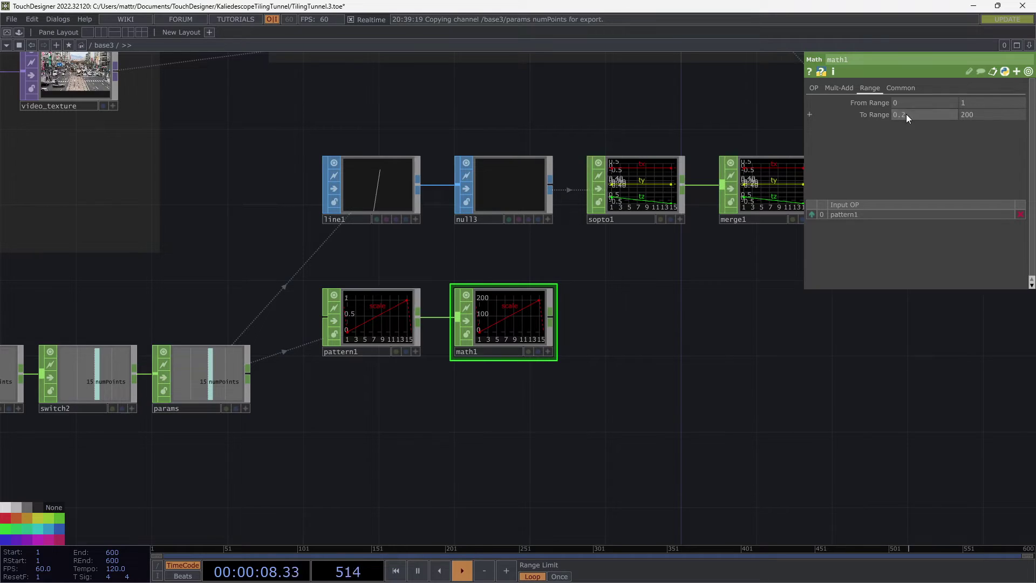
Connect math1's output to merge1 as an additional input
left_click_drag(575, 348, 419, 363)
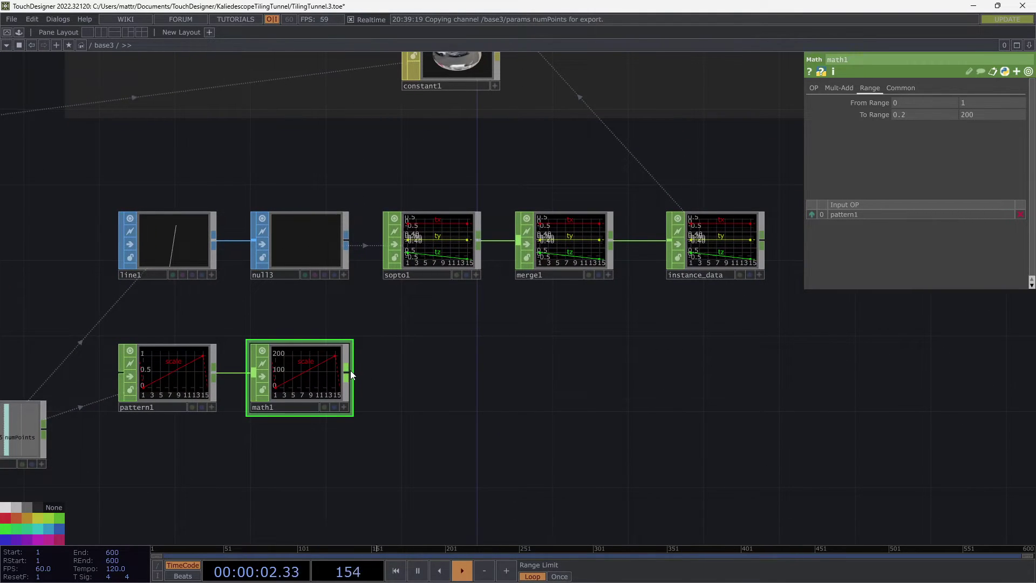
left_click_drag(351, 370, 510, 263)
left_click_drag(517, 329, 348, 401)
Set geo1's instance Scale X, Scale Y and Scale Z to the scale channel
left_click_drag(677, 269, 574, 314)
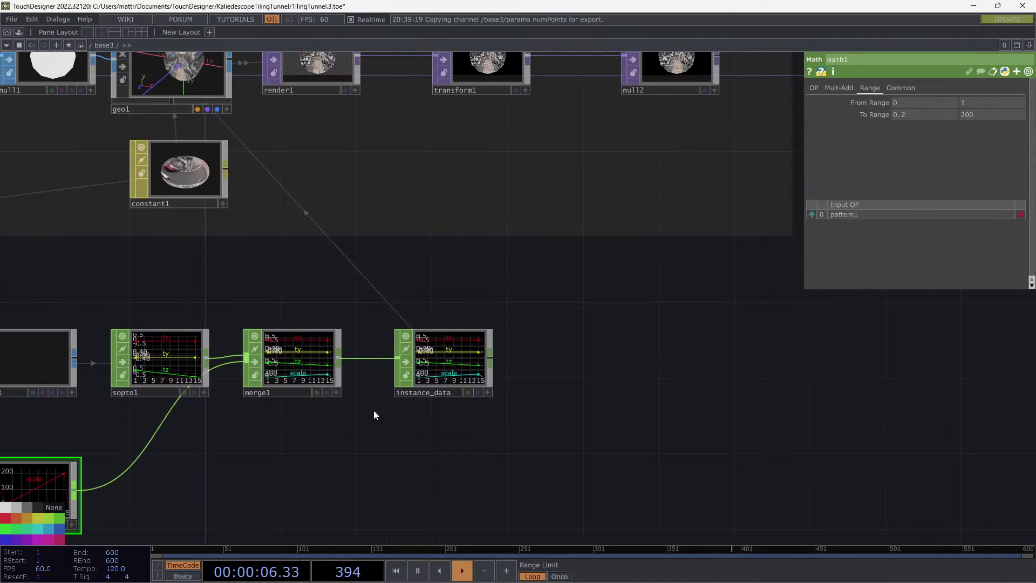
left_click_drag(373, 412, 497, 459)
scroll(337, 376, "down", 3)
scroll(328, 232, "up", 3)
left_click(300, 270)
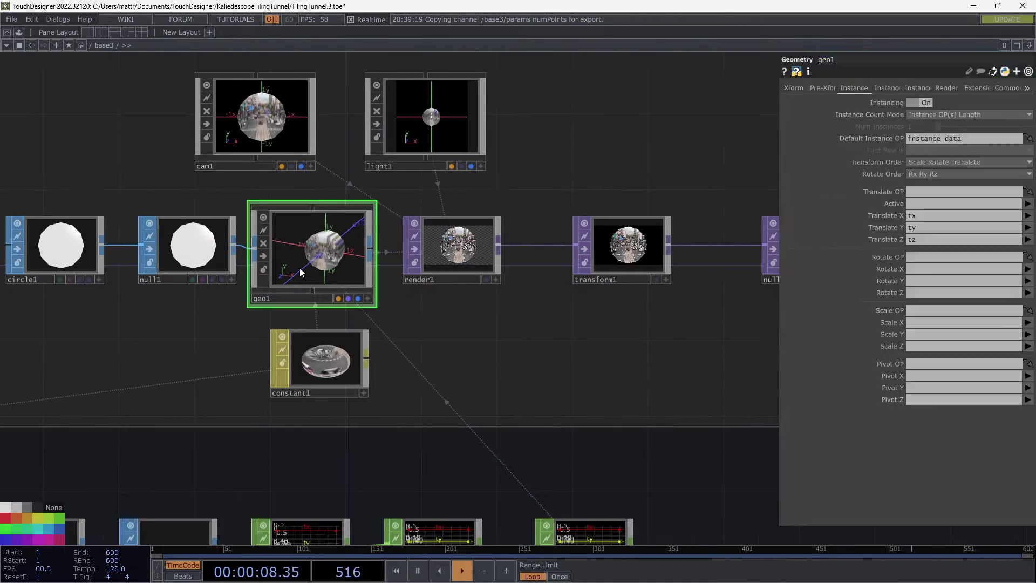
scroll(301, 270, "up", 5)
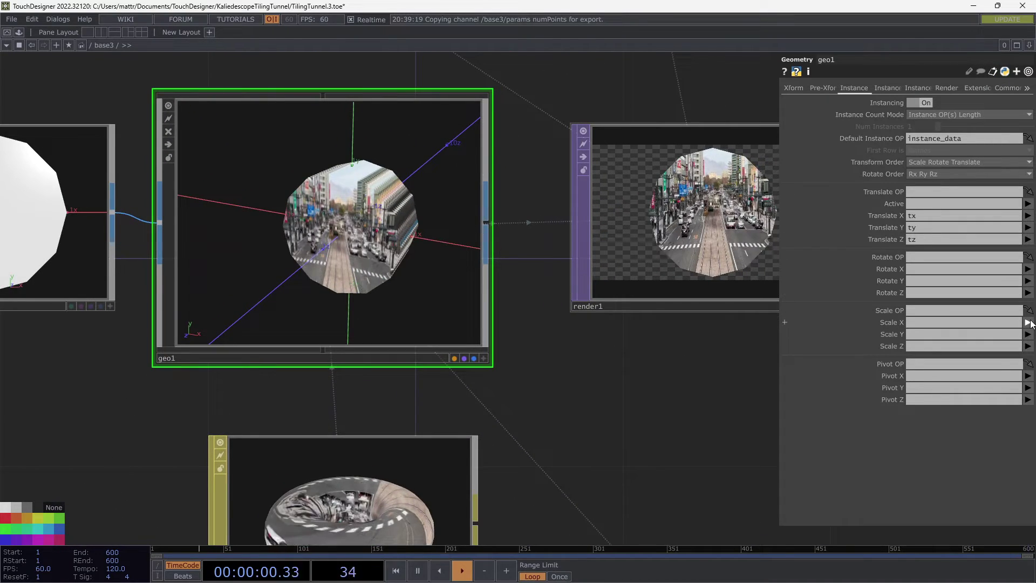
left_click(1027, 369)
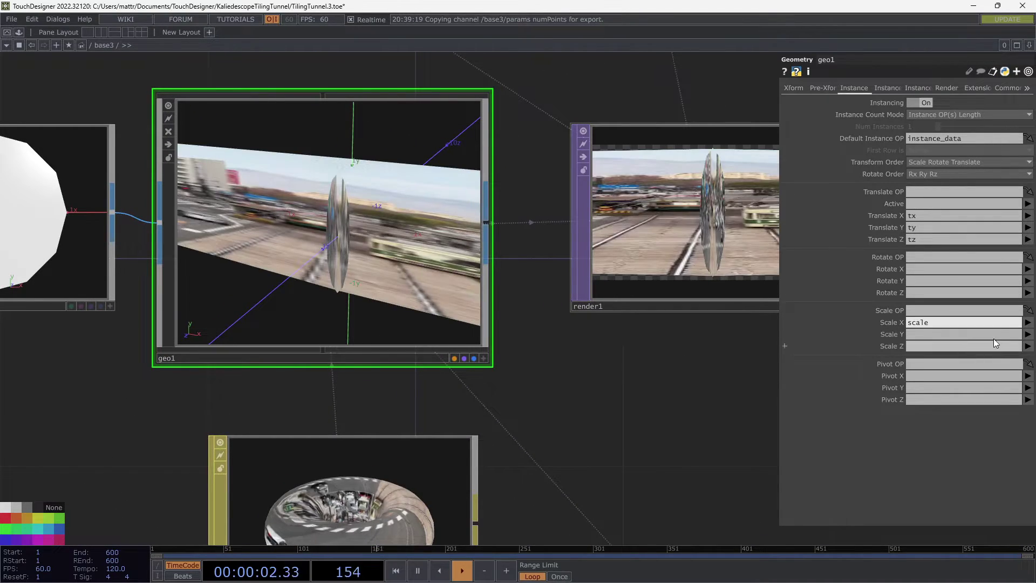
left_click(1027, 334)
left_click(1024, 379)
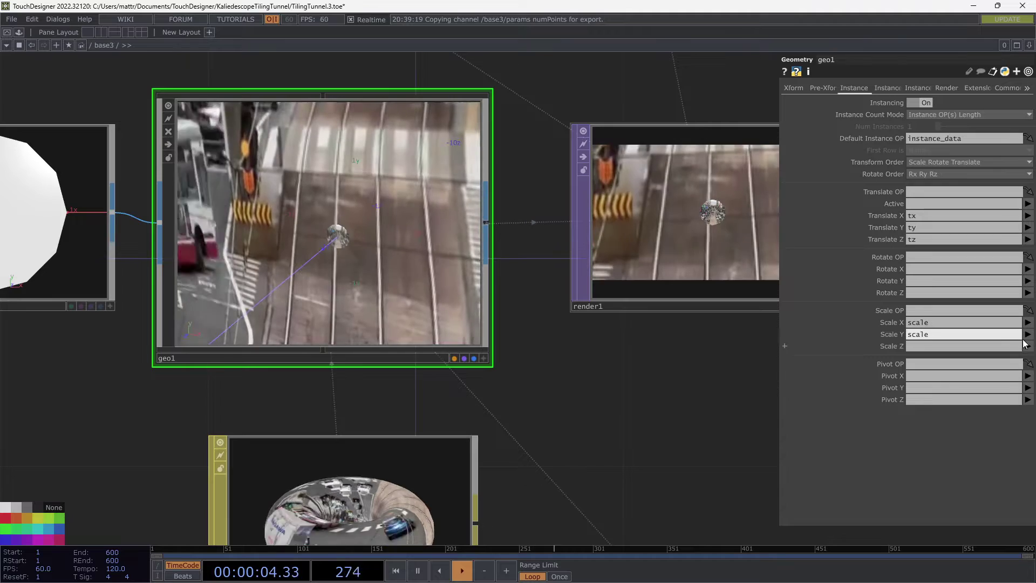
left_click(1028, 347)
left_click(1024, 390)
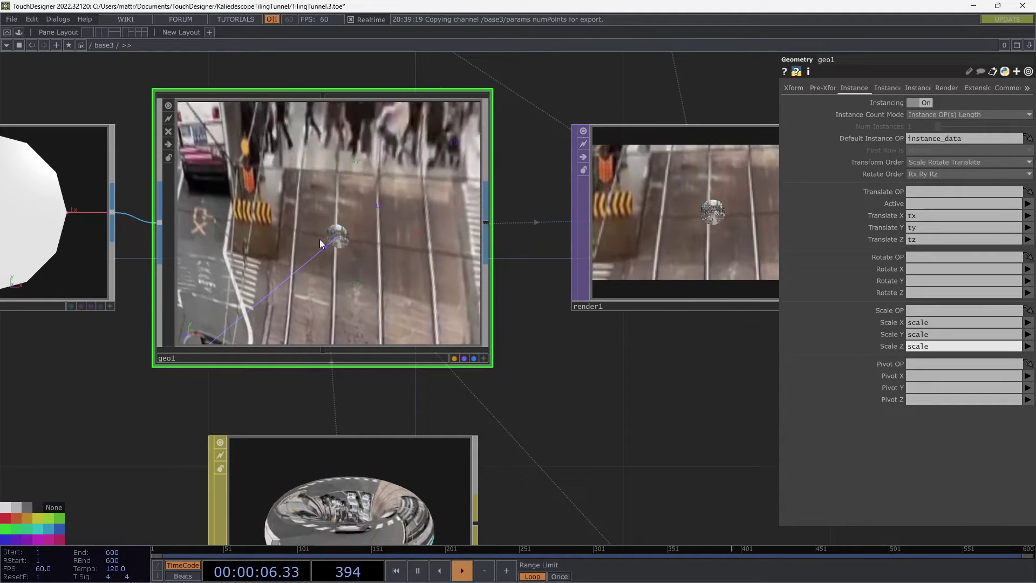
Display the rendered output in the network background and orbit geo1's viewer to inspect the scaled instances
scroll(319, 238, "down", 5)
scroll(240, 453, "up", 5)
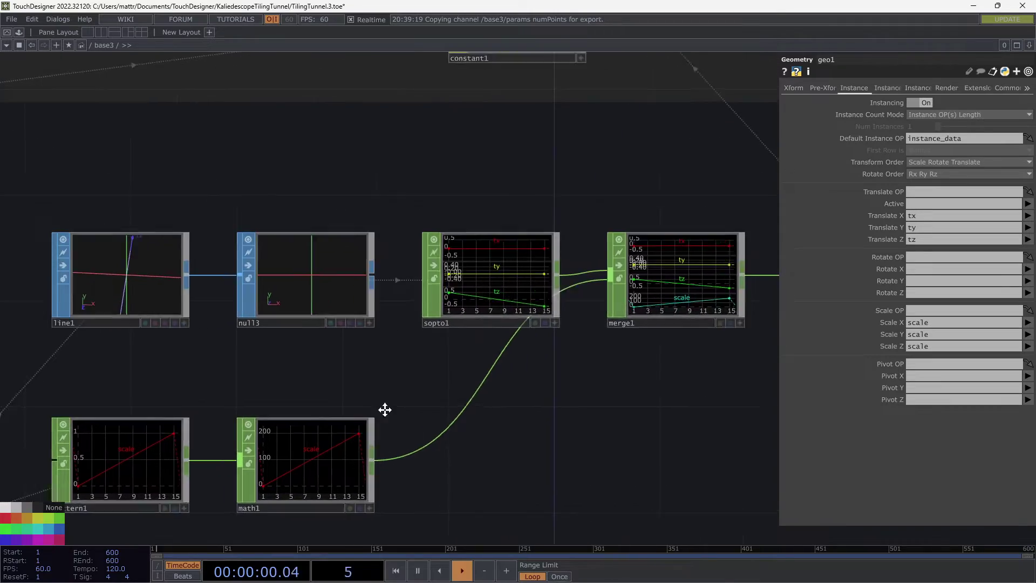
left_click_drag(385, 409, 259, 418)
scroll(477, 317, "down", 5)
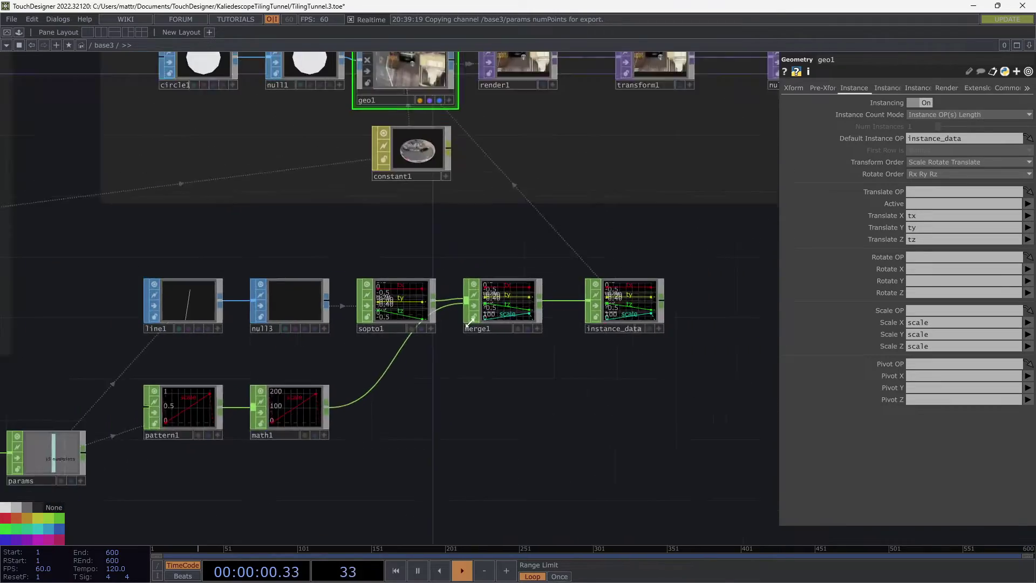
left_click_drag(694, 251, 555, 298)
left_click(636, 192)
left_click_drag(363, 250, 404, 294)
scroll(399, 294, "up", 6)
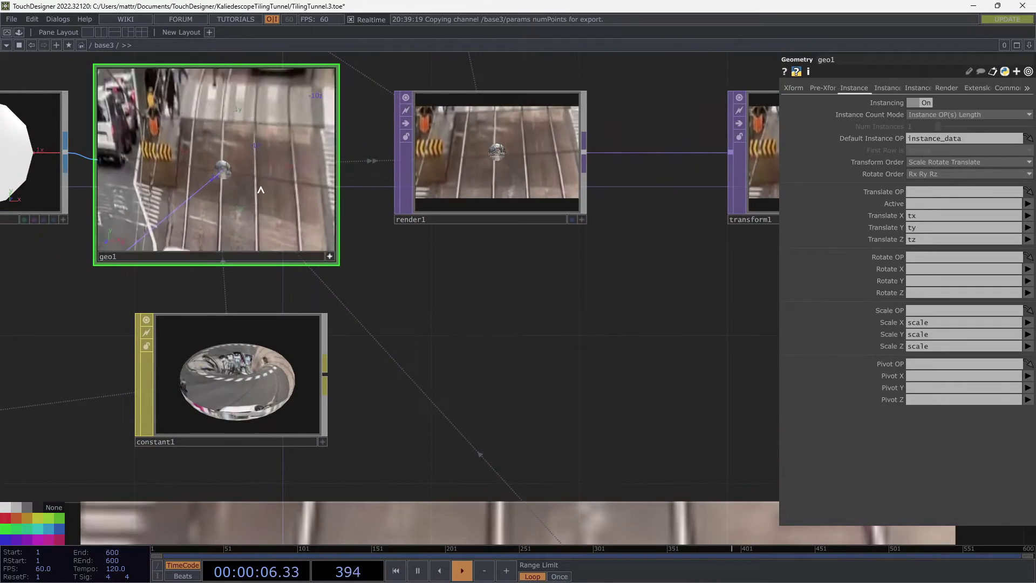
left_click_drag(260, 186, 205, 172)
left_click_drag(300, 169, 307, 168)
Set the upper value of math1's To Range to 1
scroll(462, 259, "down", 8)
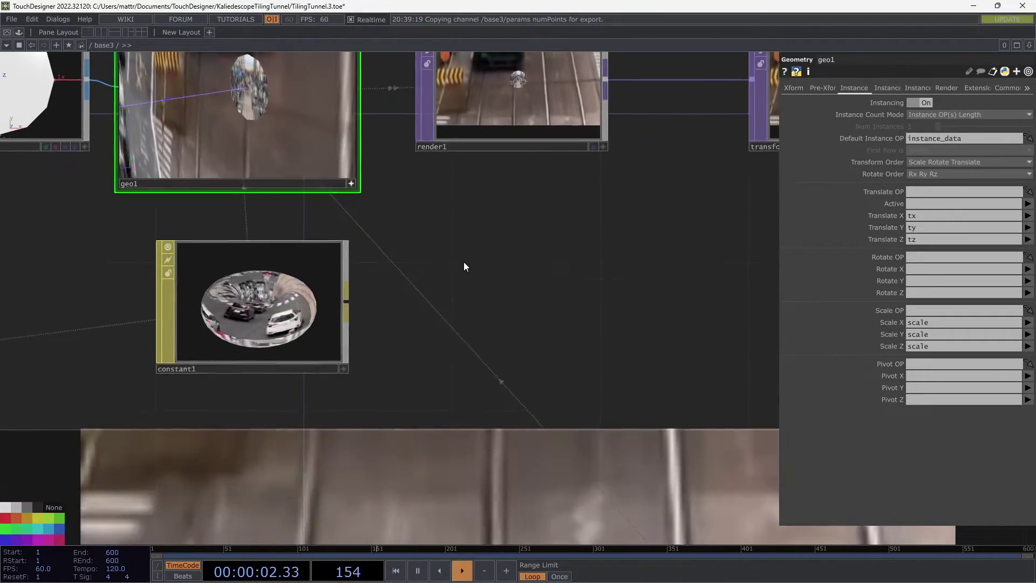
scroll(377, 401, "up", 4)
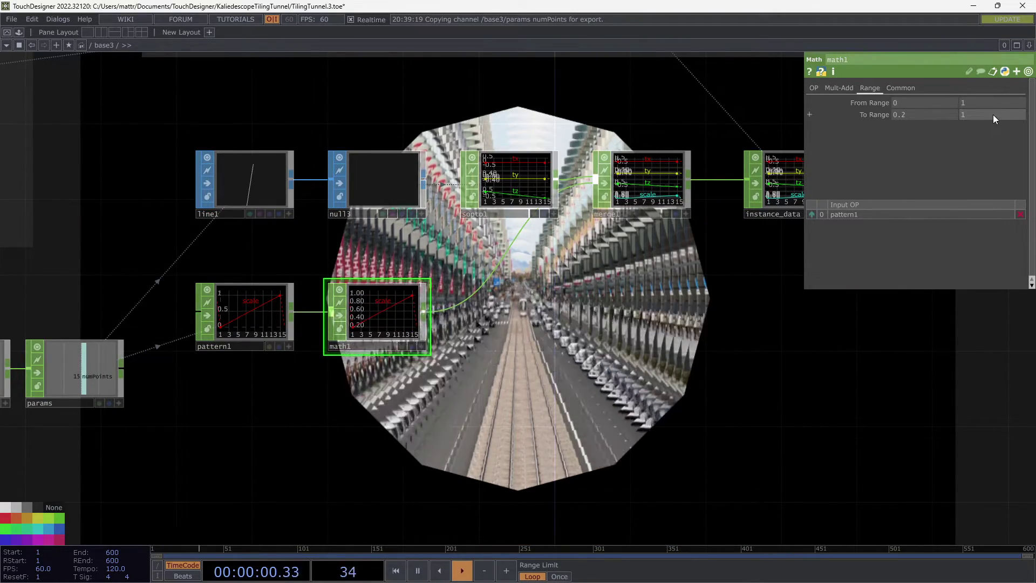
Raise the upper value of math1's To Range to 2
middle_click_drag(992, 115, 993, 114)
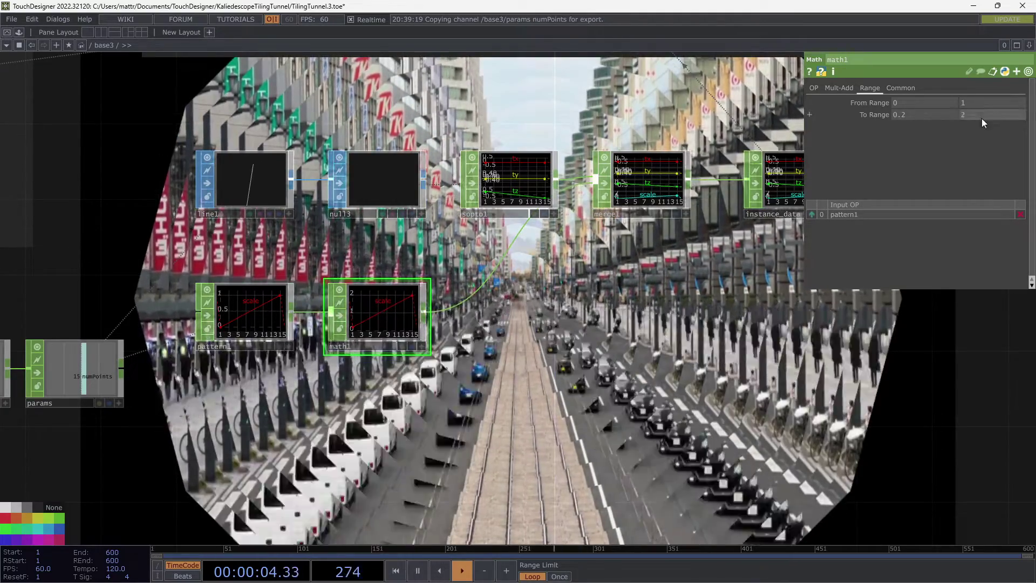
Add a Select TOP beside constant1 and set its source to video_texture
left_click_drag(687, 255, 653, 216)
left_click_drag(574, 284, 310, 320)
scroll(432, 318, "down", 4)
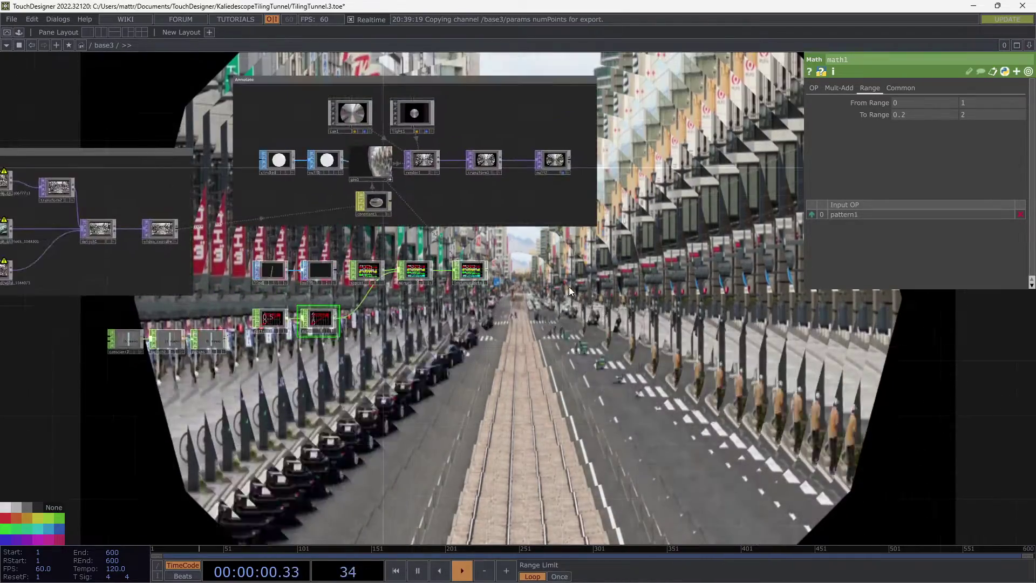
left_click_drag(656, 232, 678, 229)
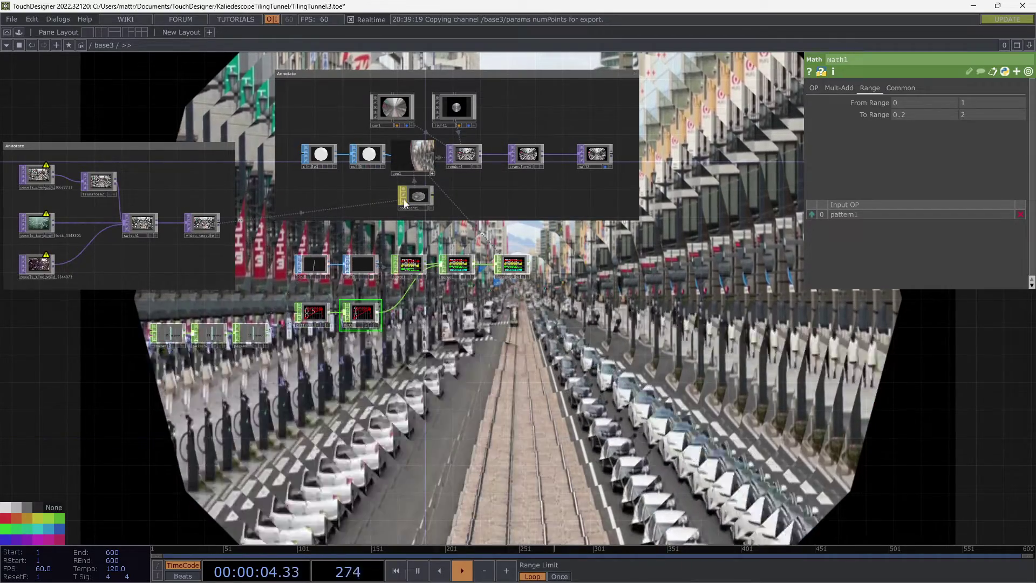
key("Tab")
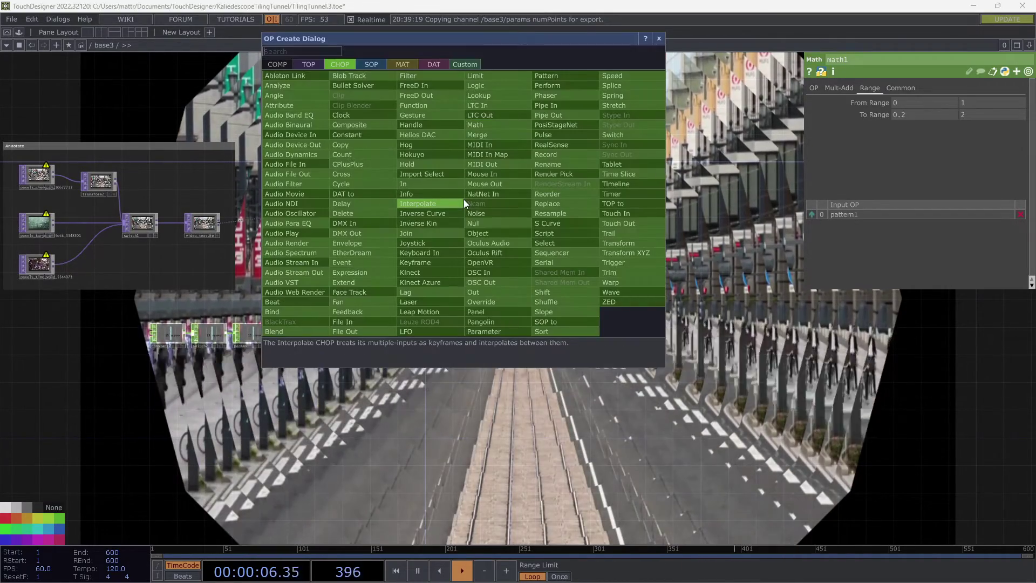
type("se")
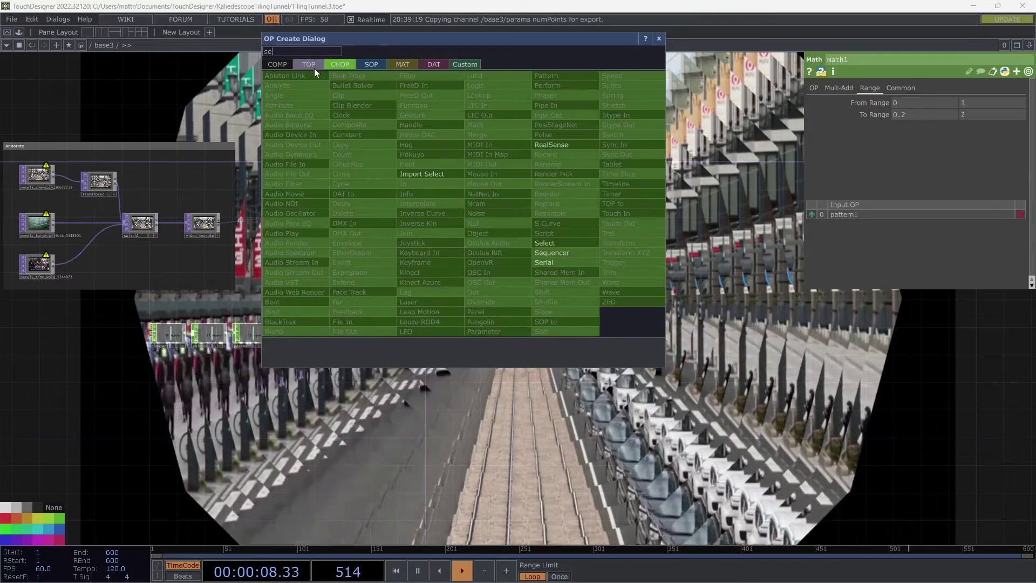
left_click(313, 67)
left_click(462, 264)
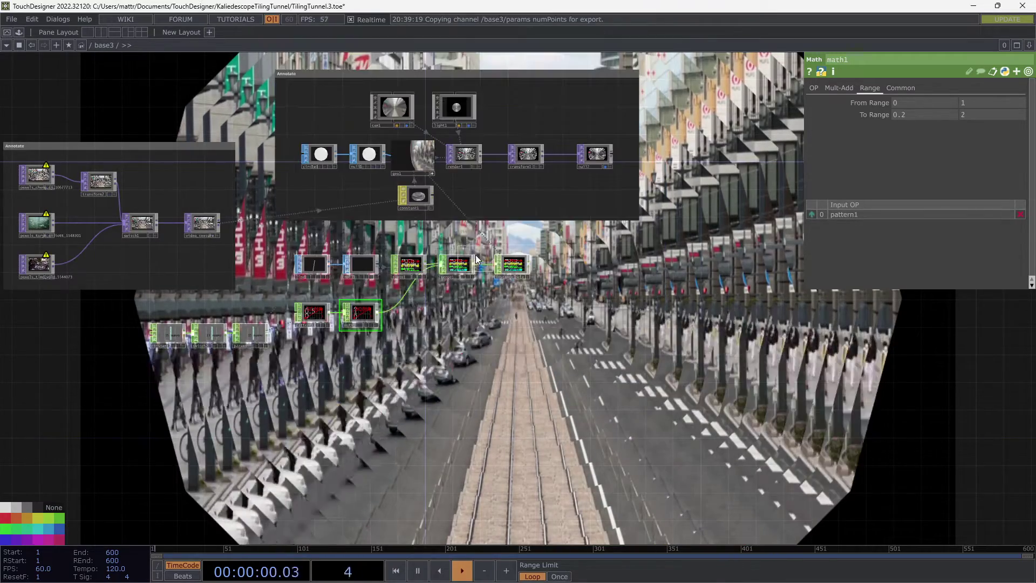
left_click(490, 196)
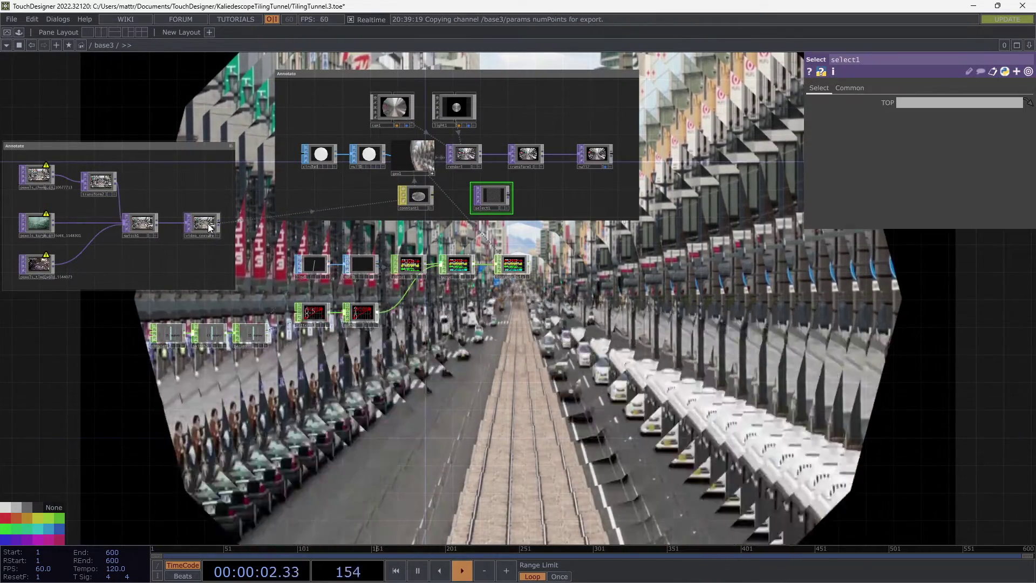
left_click_drag(210, 228, 952, 106)
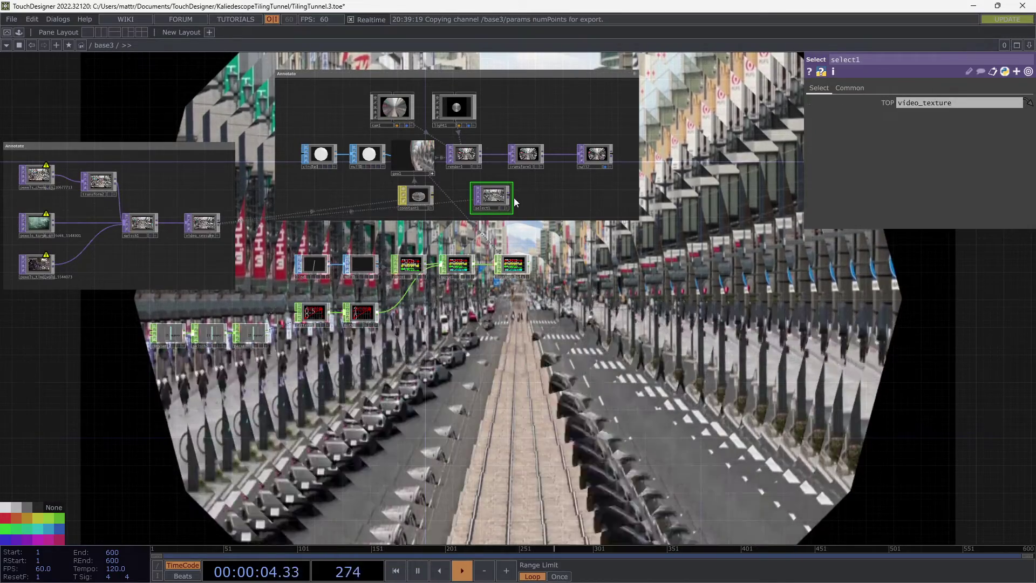
Move transform1 and null2 farther from render1 and widen the annotation around the render network to fit them
scroll(518, 199, "up", 3)
left_click_drag(603, 163, 453, 196)
right_click_drag(502, 203, 376, 173)
left_click_drag(377, 173, 414, 173)
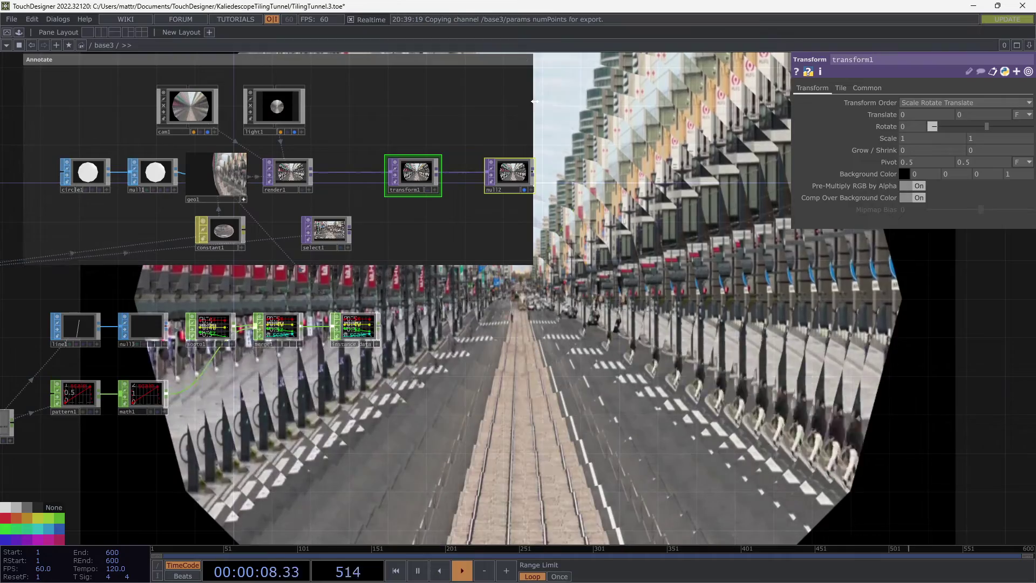
left_click_drag(534, 101, 588, 103)
left_click_drag(506, 177, 535, 177)
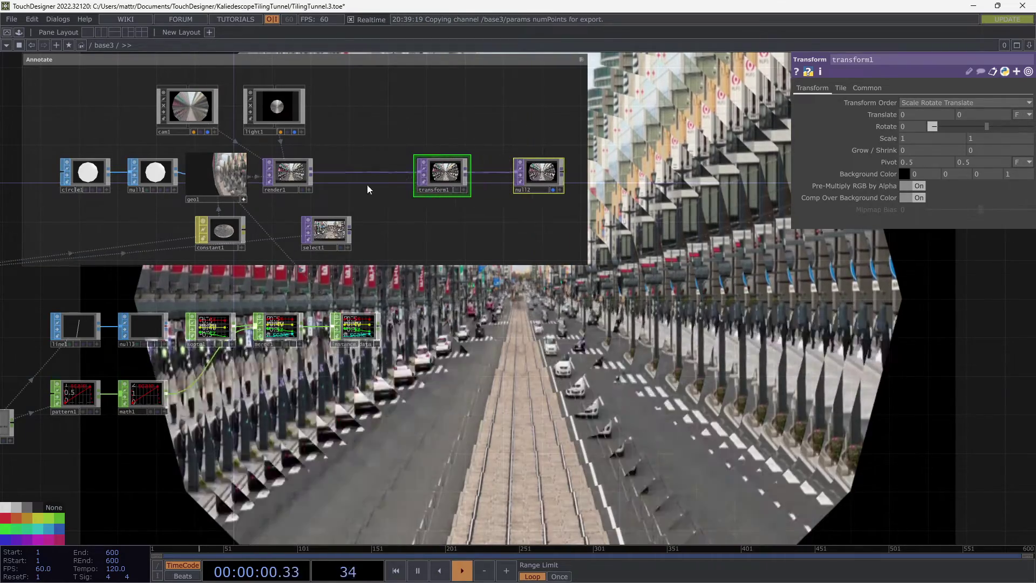
Insert a Composite TOP with operation Over between render1 and transform1, and connect select1 as its second input
right_click(370, 170)
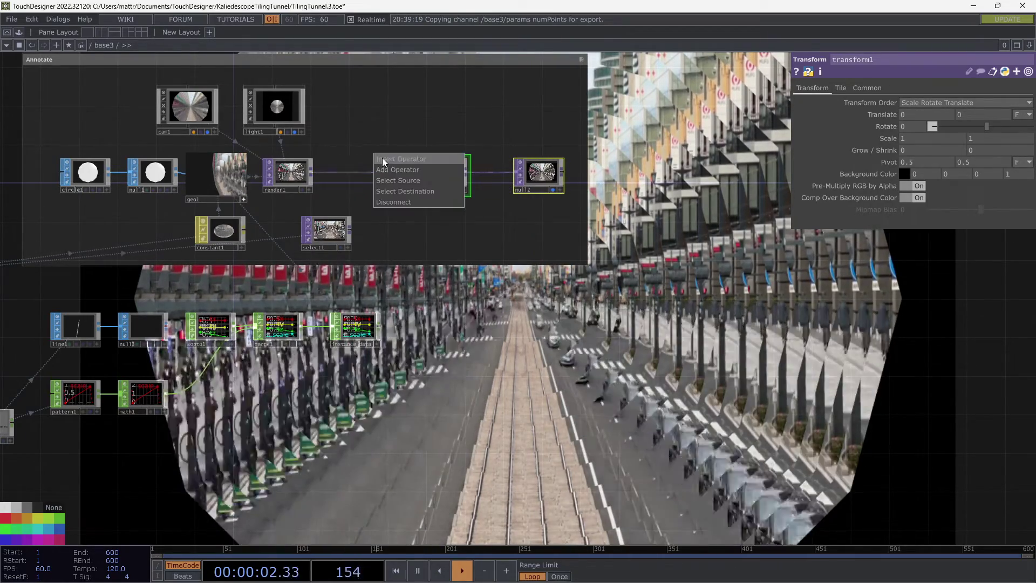
left_click(382, 158)
left_click(223, 154)
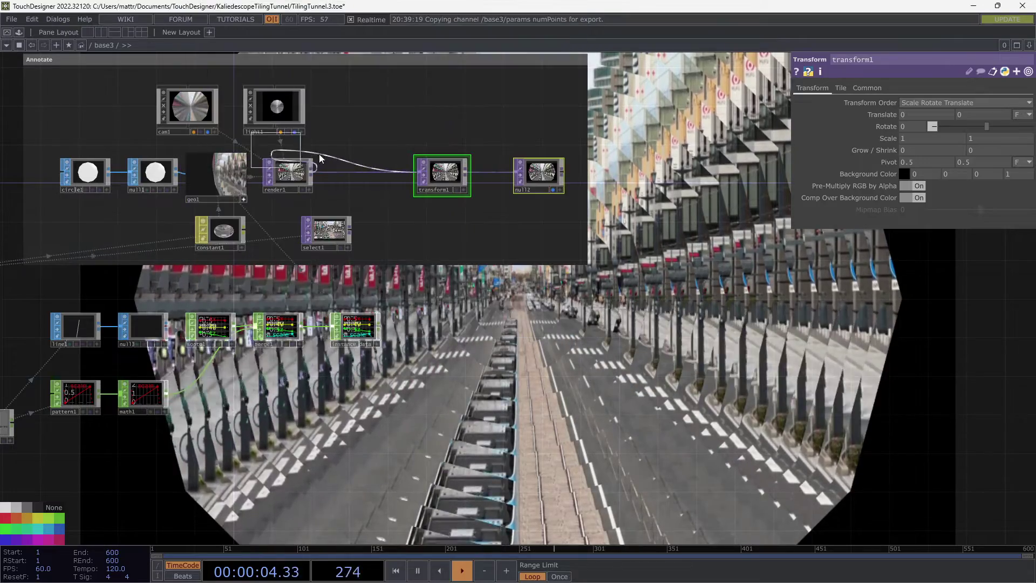
left_click(372, 175)
left_click(963, 150)
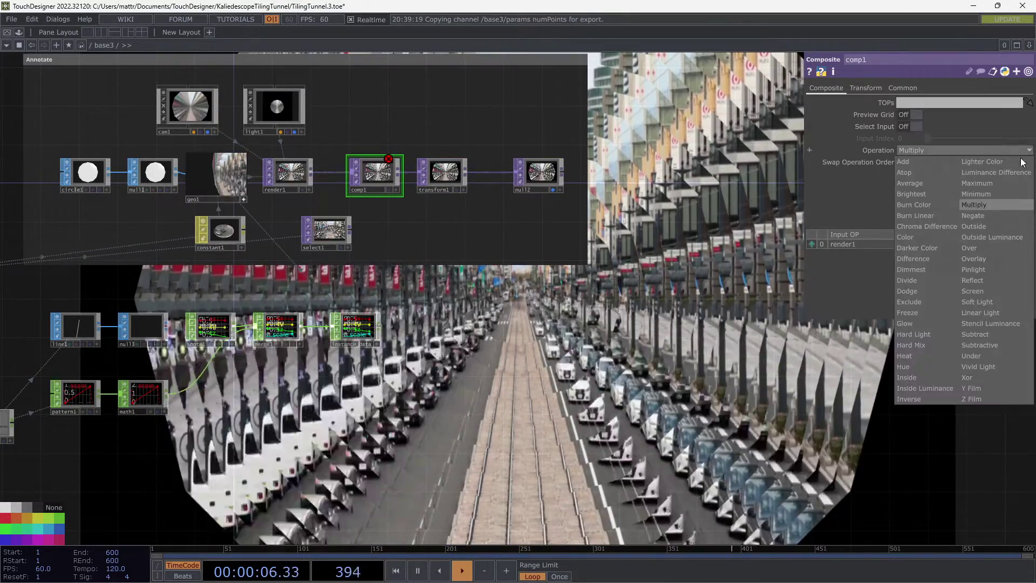
left_click(980, 250)
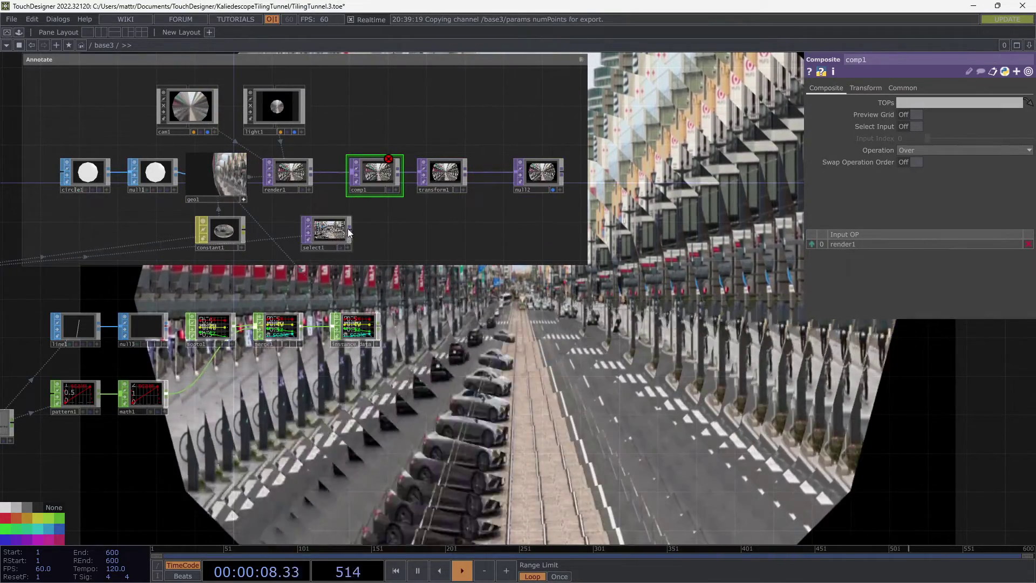
left_click_drag(348, 228, 349, 183)
Add a second channel named numCycles to constant2
left_click_drag(568, 362, 517, 235)
left_click_drag(358, 269, 655, 289)
left_click_drag(357, 351, 380, 328)
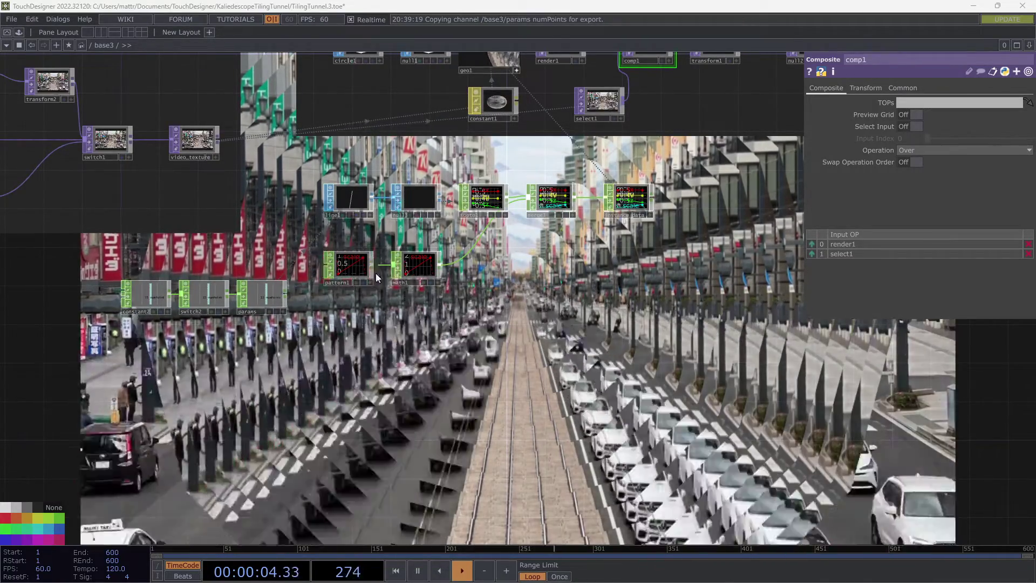
left_click(148, 297)
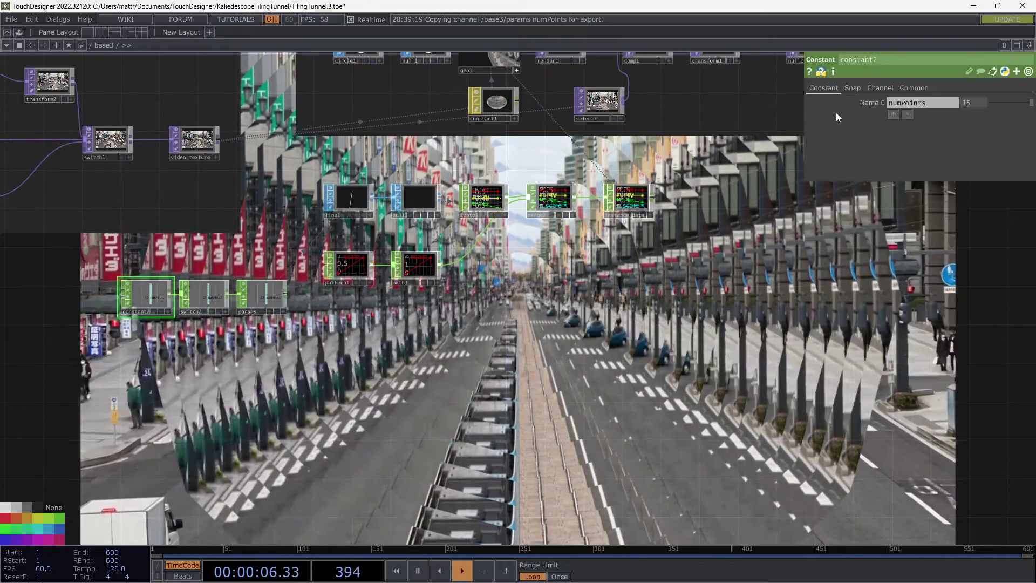
left_click(892, 114)
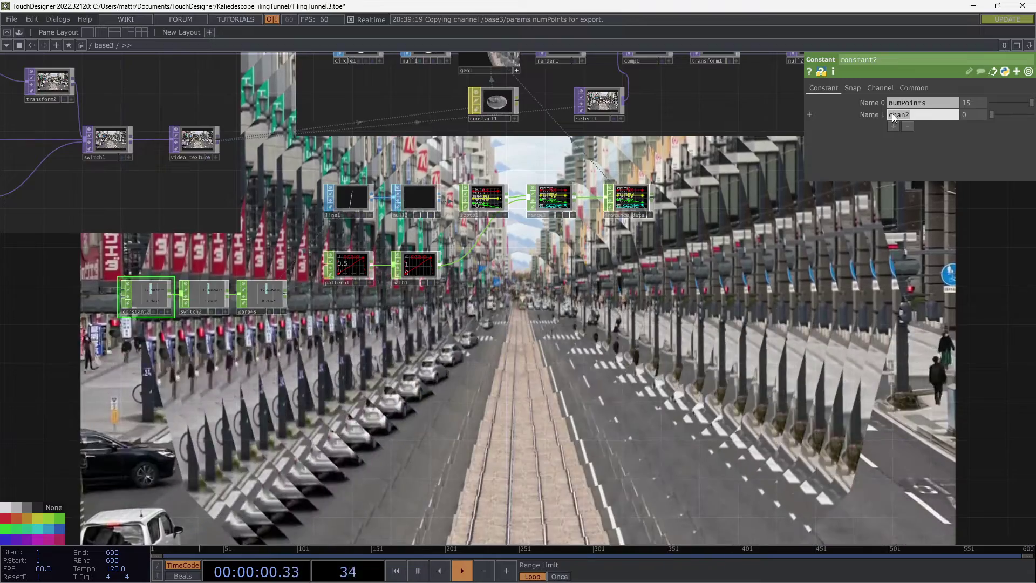
type("taper")
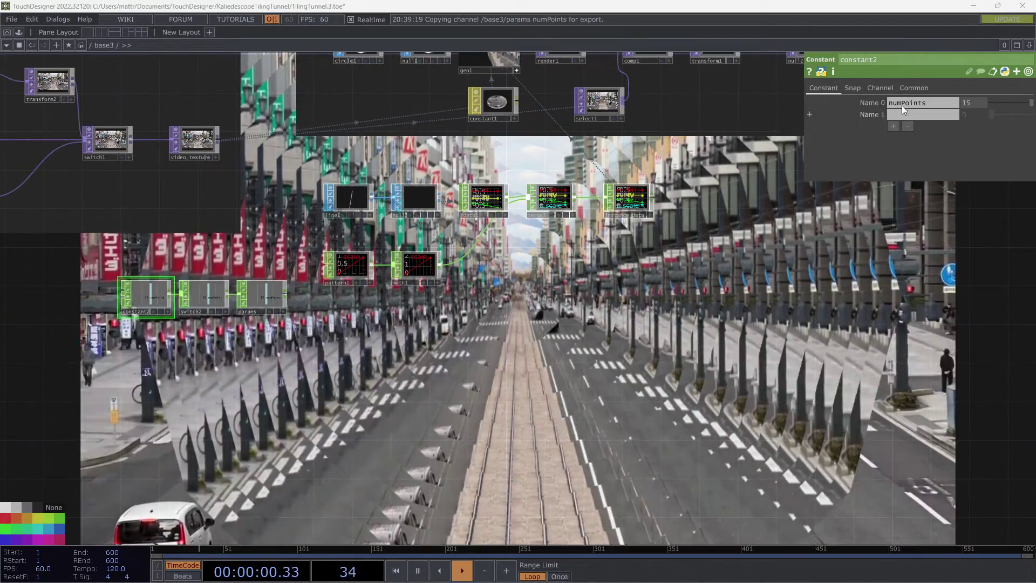
left_click(915, 113)
type("nu")
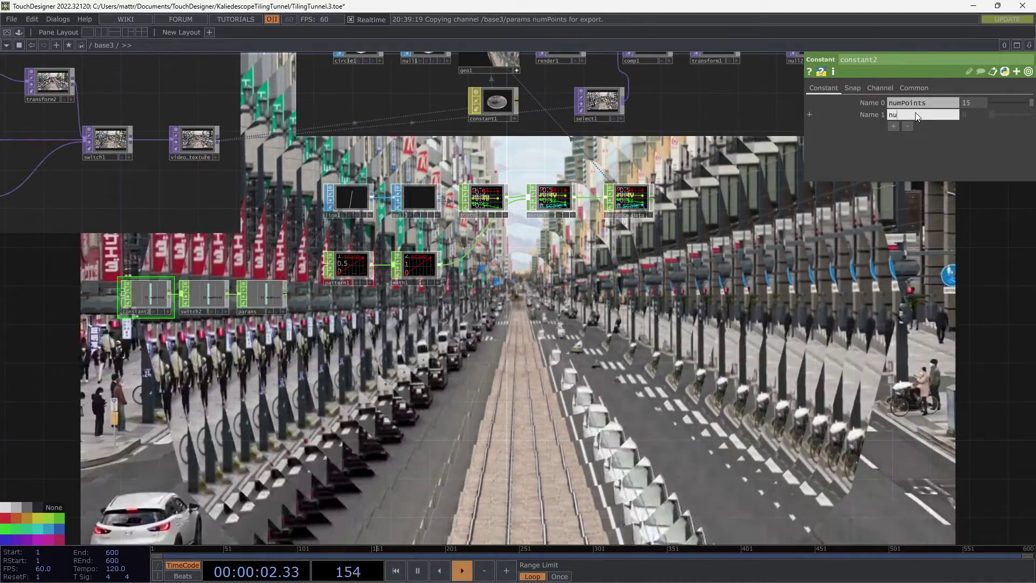
type("mCycles")
key("Return")
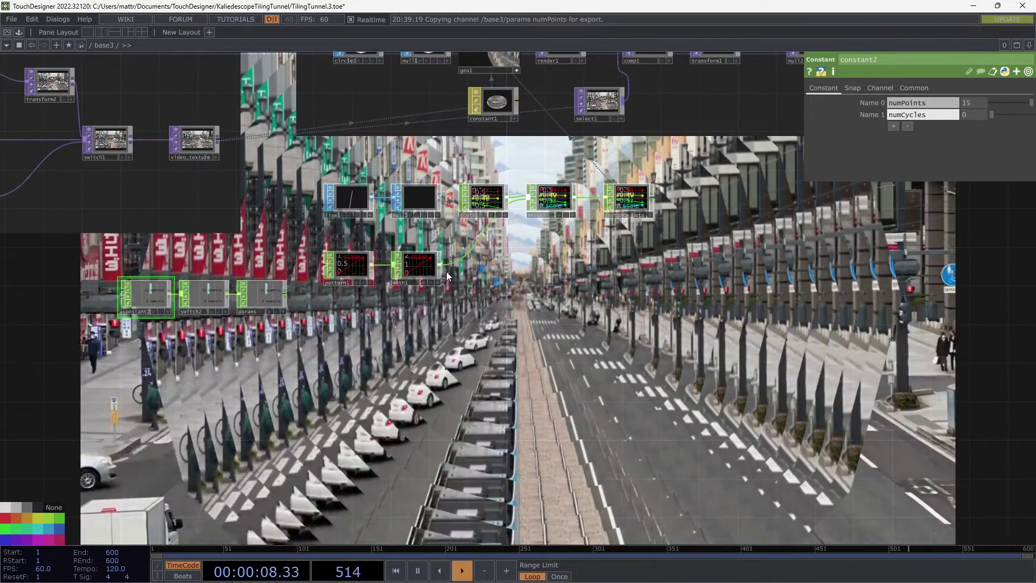
Set pattern1's Taper to 0.5 and 1.6 and its Taper Decay Rate to 0.43
left_click(343, 270)
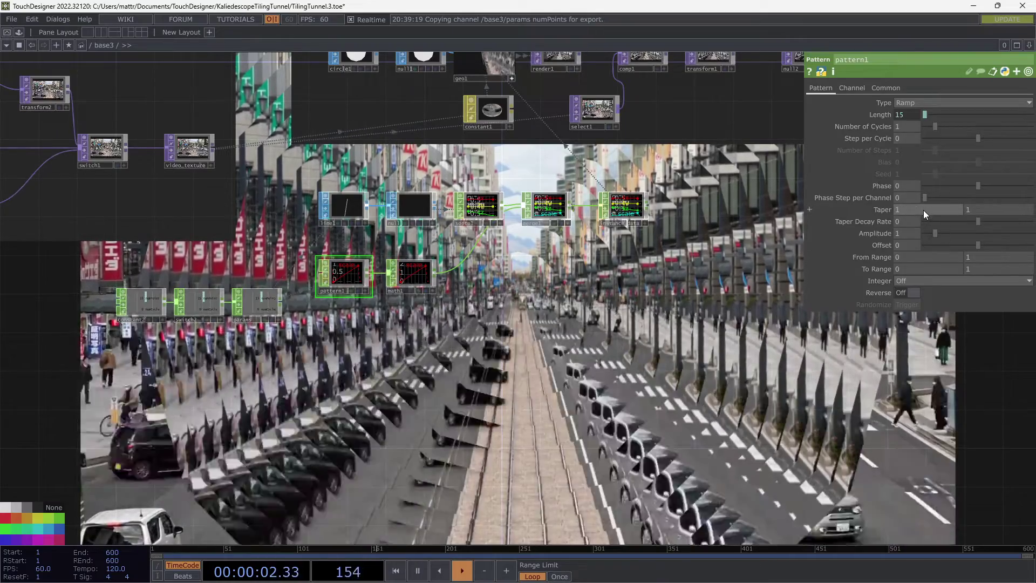
middle_click_drag(923, 210, 886, 211)
middle_click_drag(999, 210, 1031, 210)
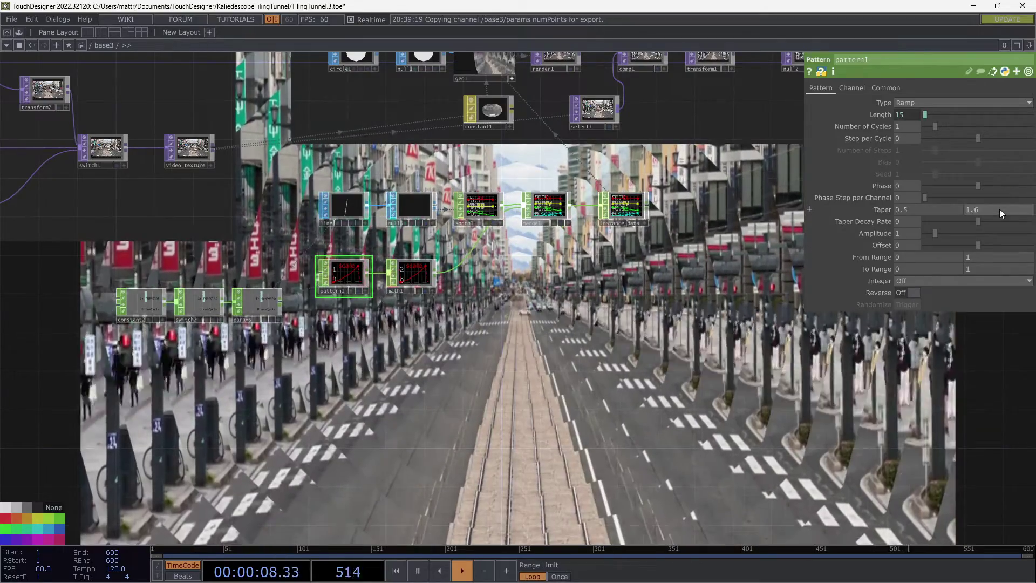
left_click_drag(978, 221, 1002, 215)
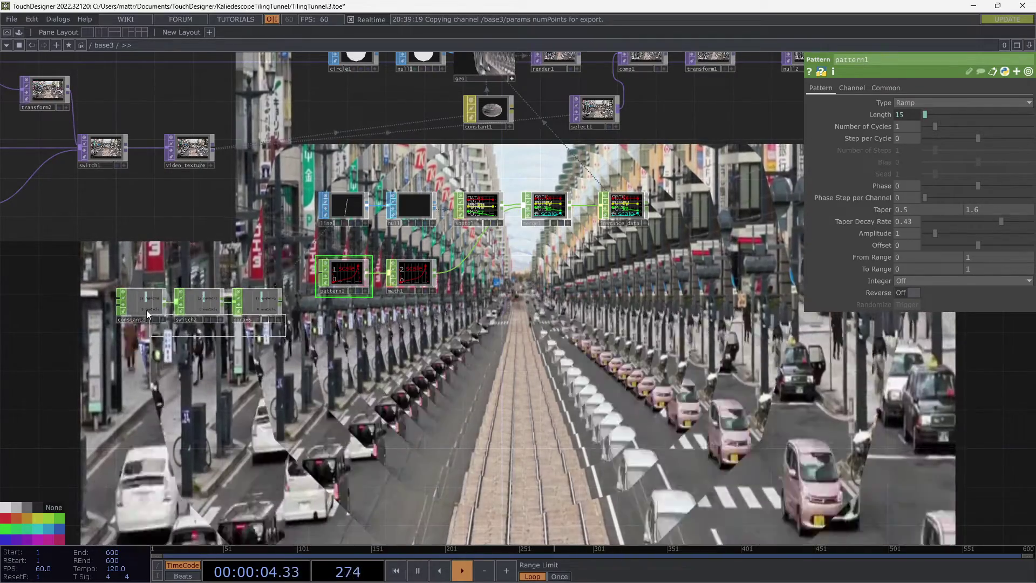
Shift constant2, switch2 and params away from the pattern nodes and add a Pattern CHOP below pattern1
left_click_drag(145, 308, 95, 289)
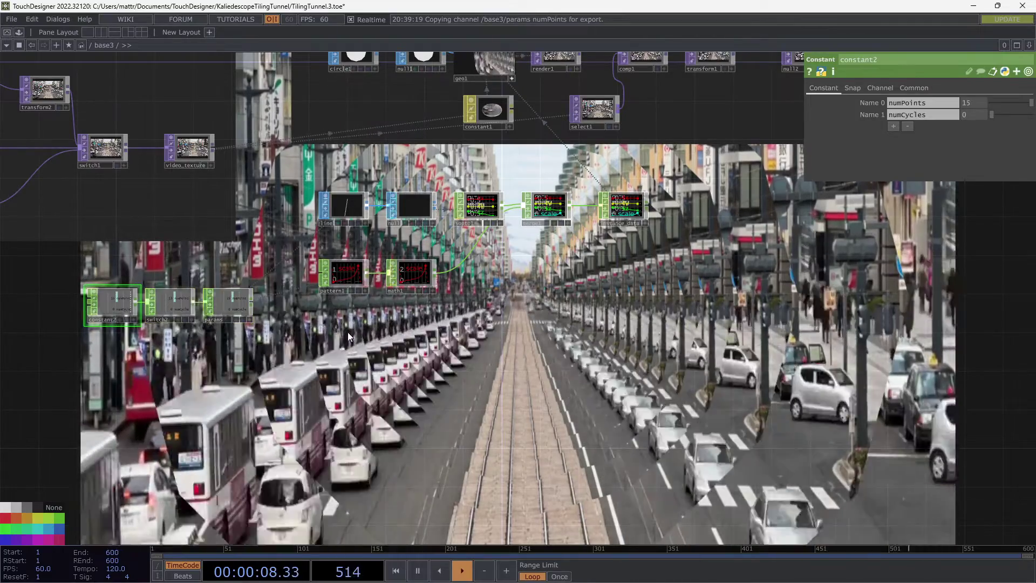
key("Tab")
left_click(214, 183)
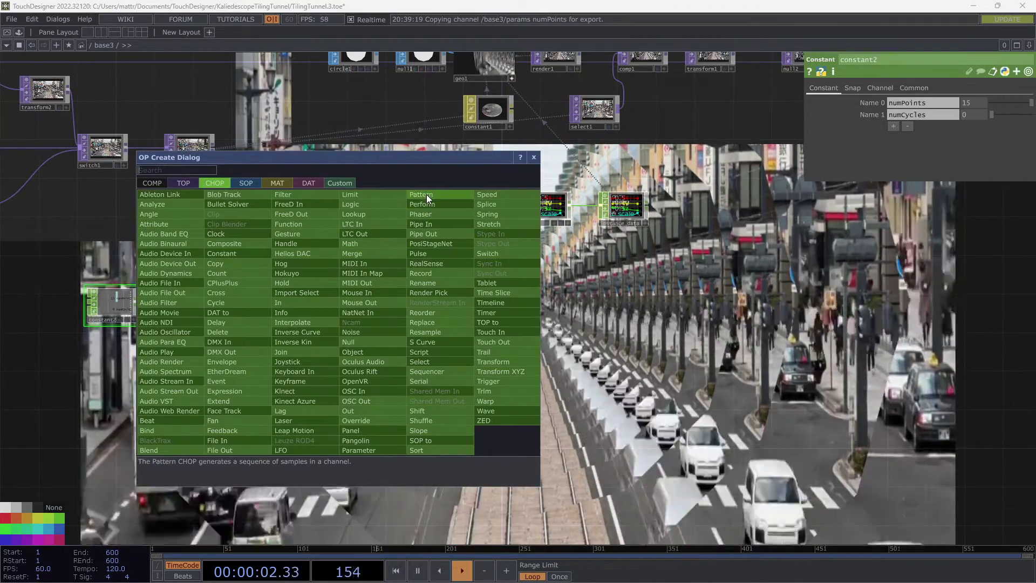
left_click(426, 195)
left_click(337, 324)
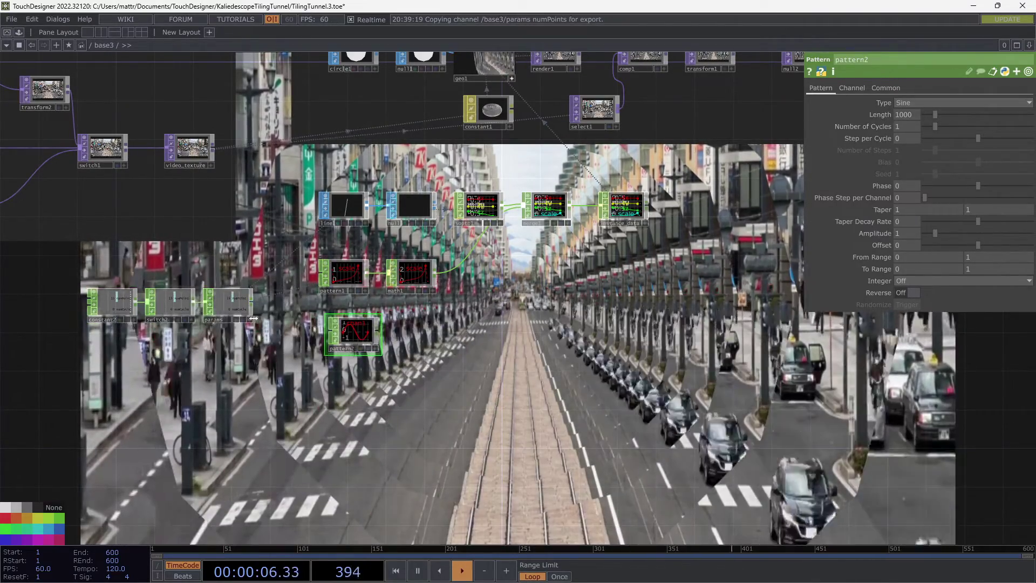
Drive pattern2's Length with the numPoints channel of params
left_click(250, 319)
left_click_drag(239, 297, 795, 201)
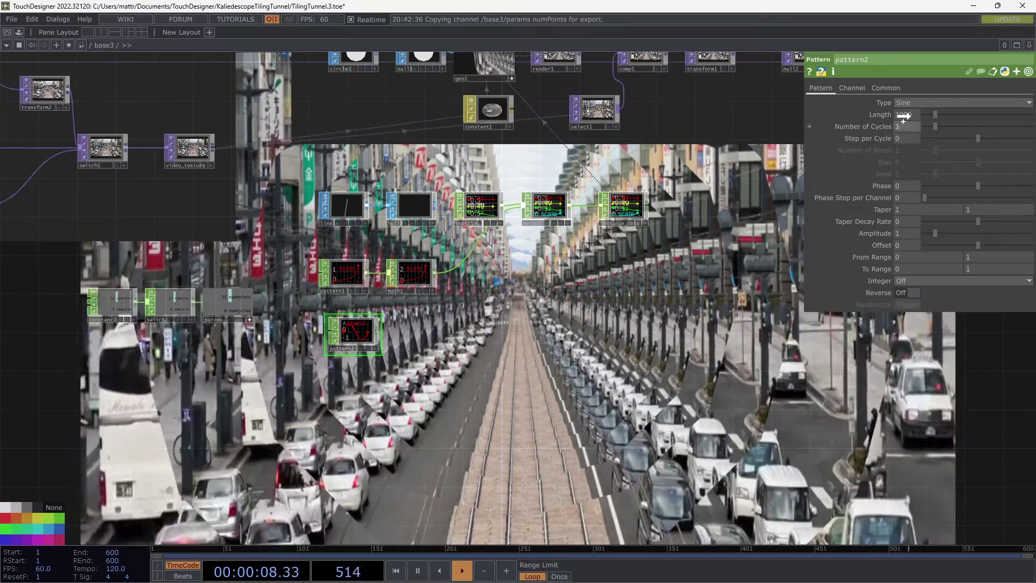
left_click(913, 117)
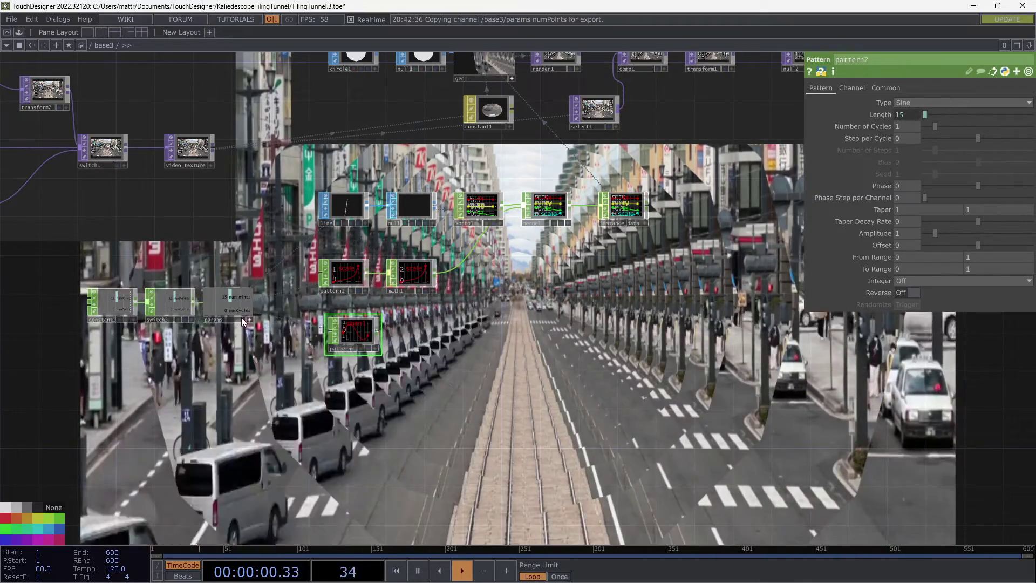
left_click(250, 319)
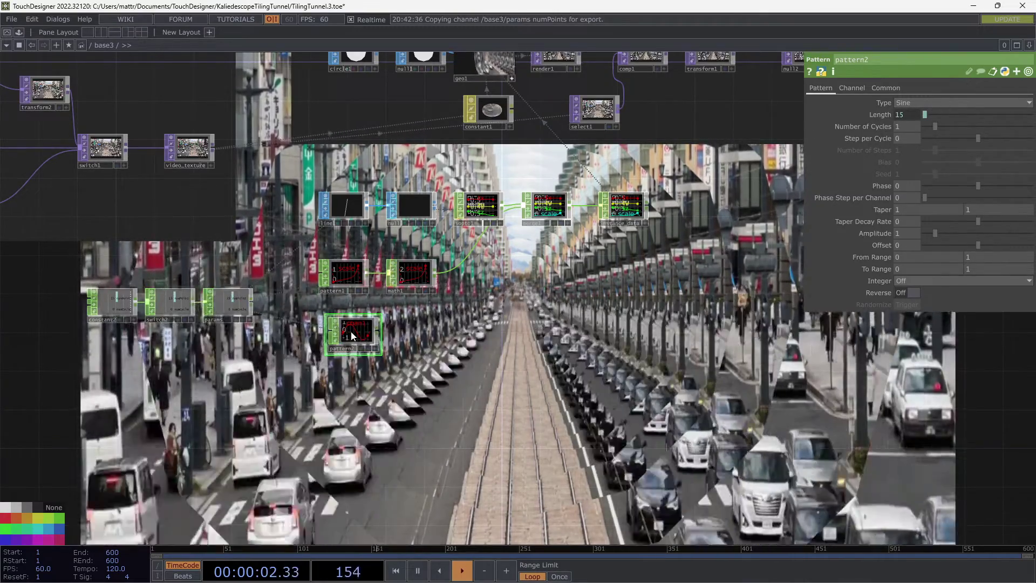
Set pattern2's type to Triangle and name its channel rotation
left_click(921, 103)
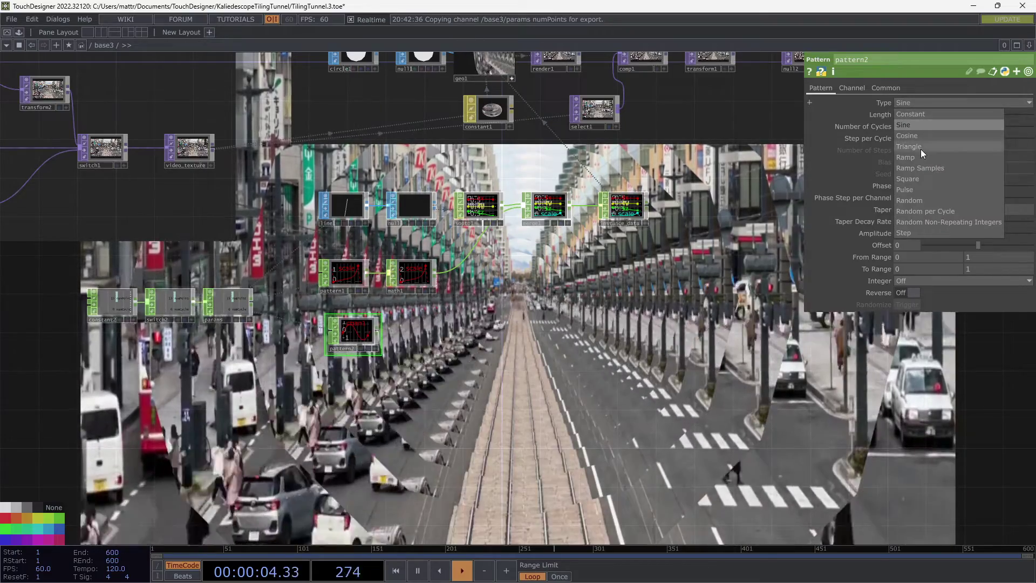
left_click(920, 126)
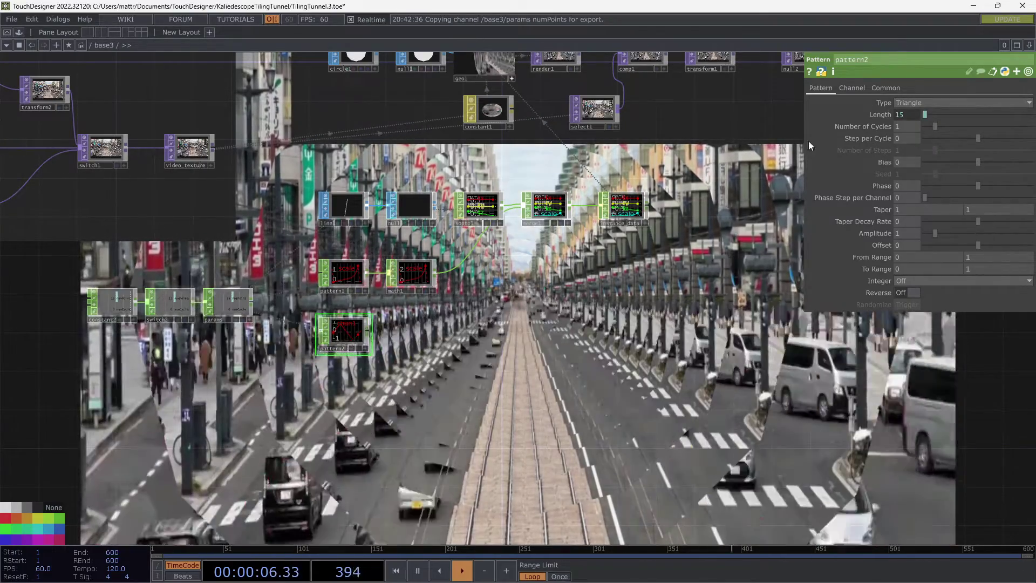
left_click(860, 86)
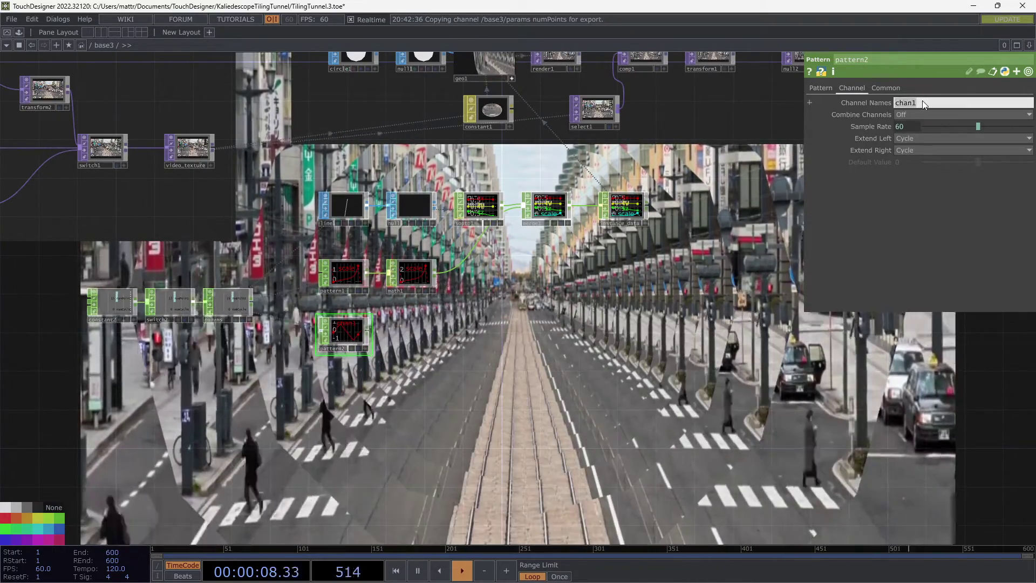
left_click(921, 102)
type("rota")
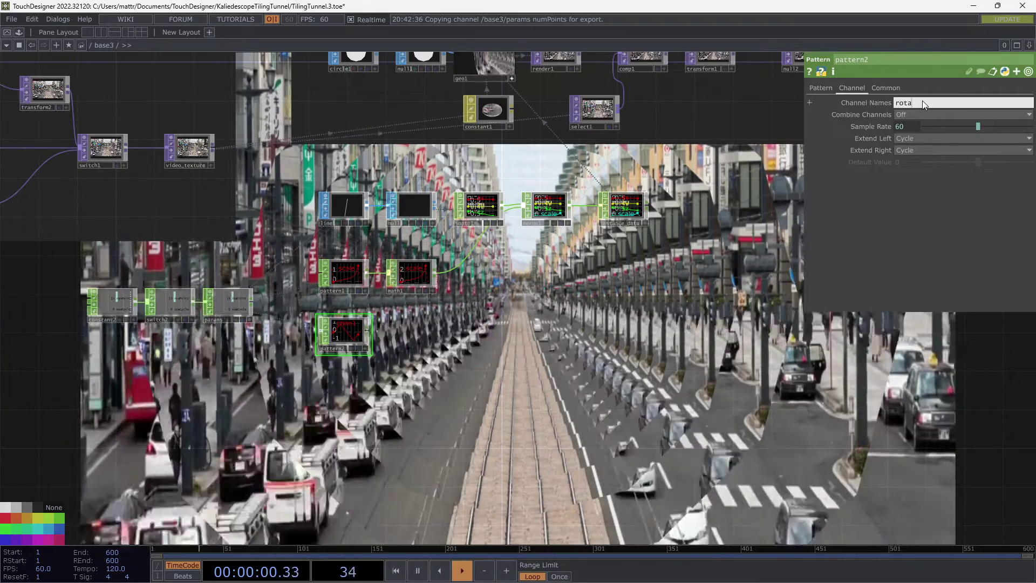
type("tion")
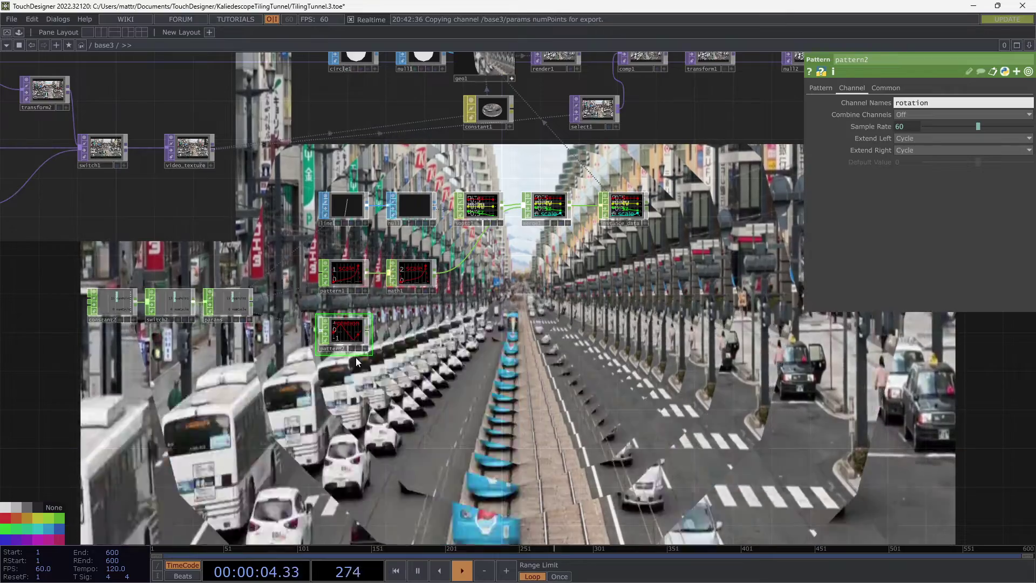
key("Return")
left_click(820, 88)
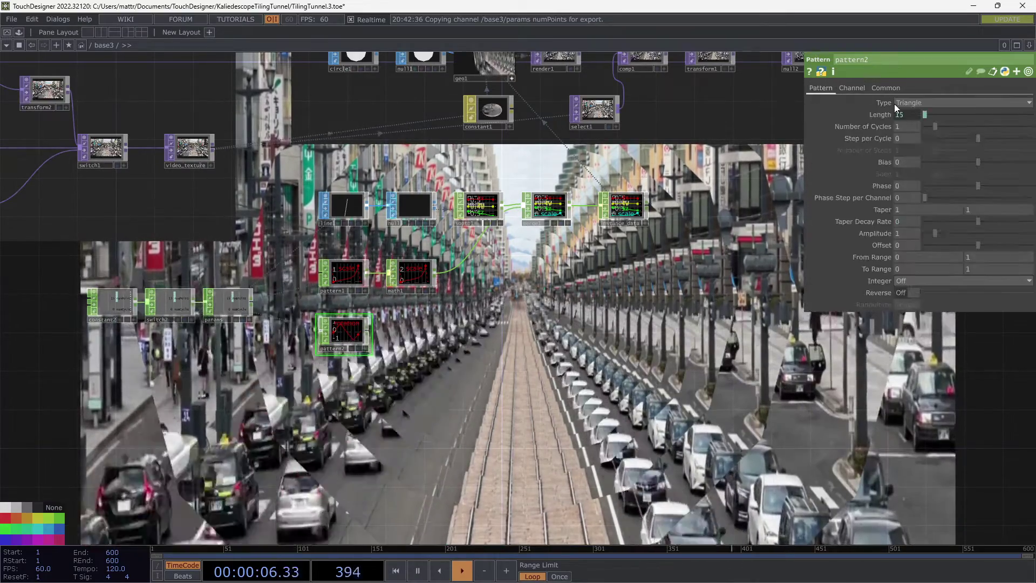
Drive pattern2's Number of Cycles with the numCycles channel of params and set numCycles to 0.4 in constant2
scroll(217, 312, "up", 2)
scroll(217, 312, "up", 2)
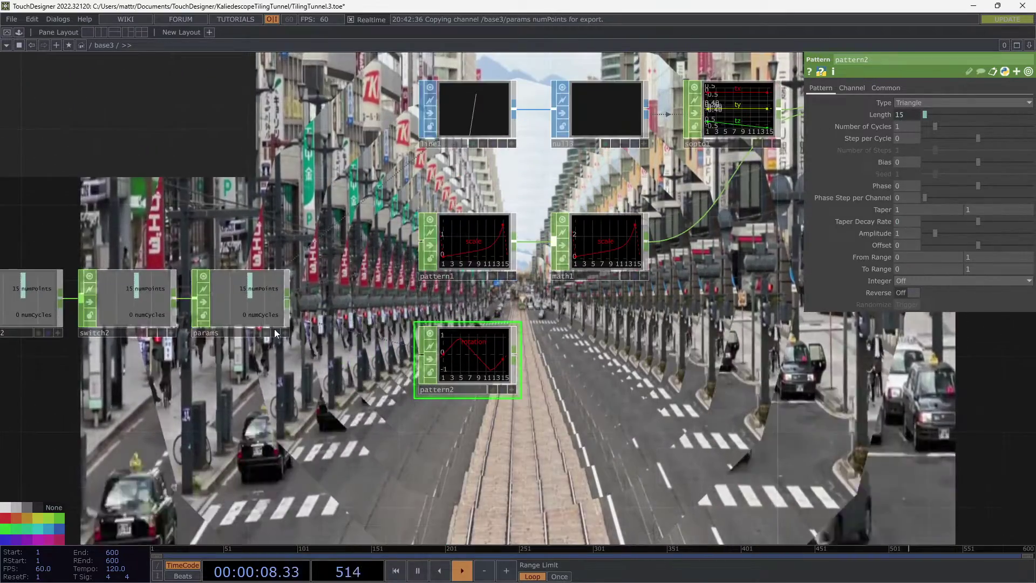
left_click(284, 333)
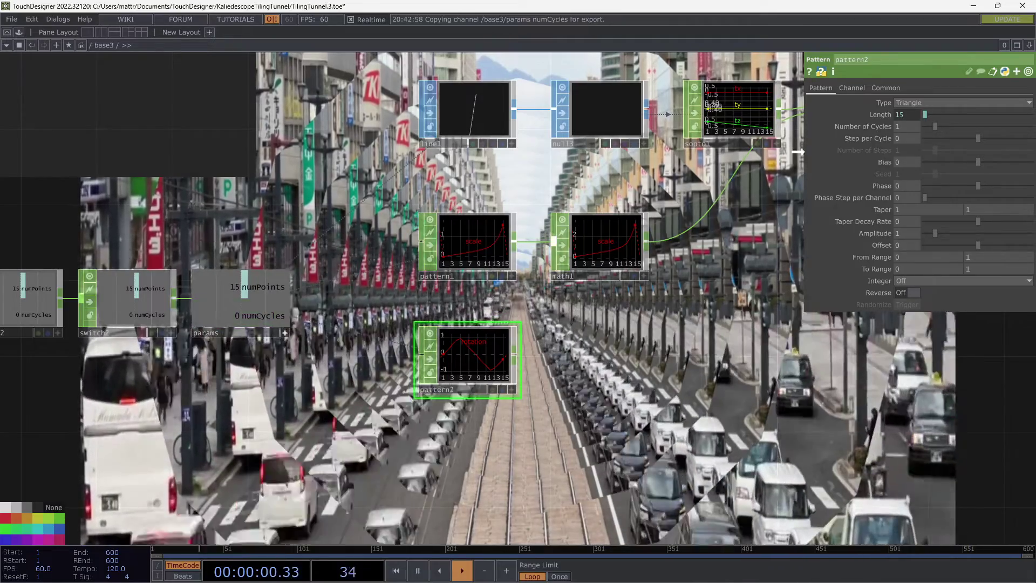
left_click_drag(262, 316, 913, 124)
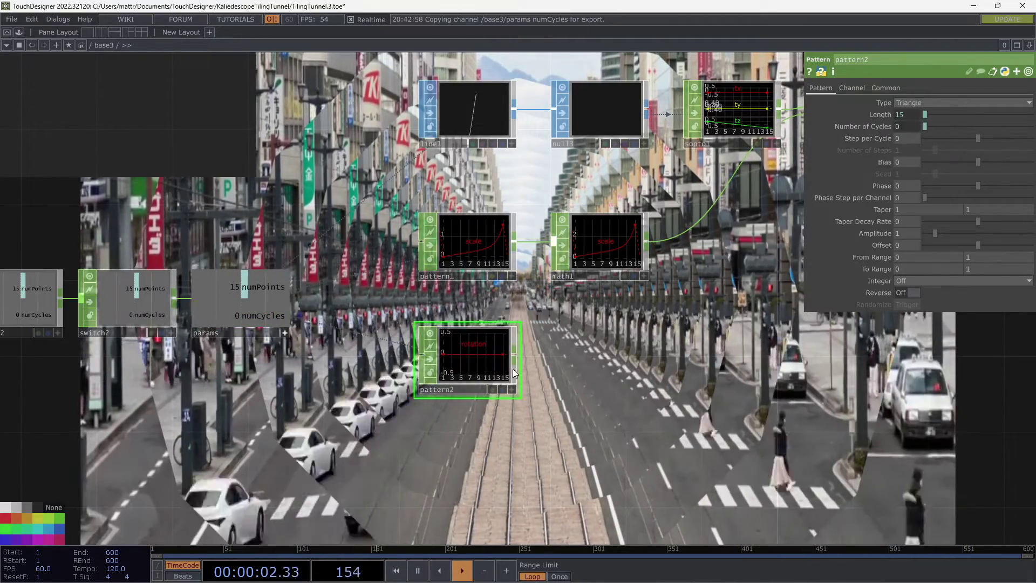
left_click(43, 315)
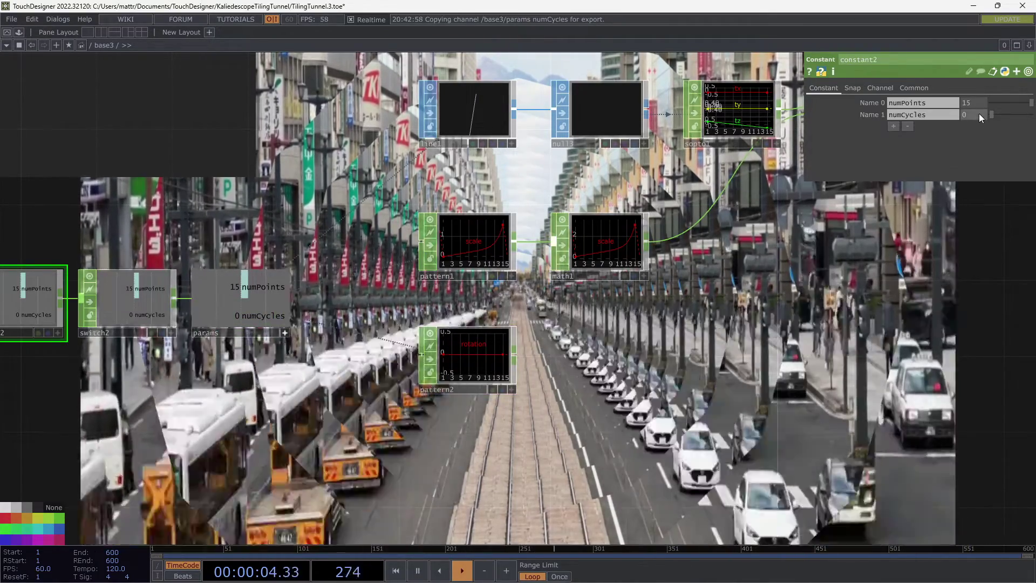
left_click_drag(979, 113, 984, 95)
Add a Math CHOP connected to the output of pattern2, placed below math1
left_click_drag(518, 329, 468, 339)
right_click(478, 365)
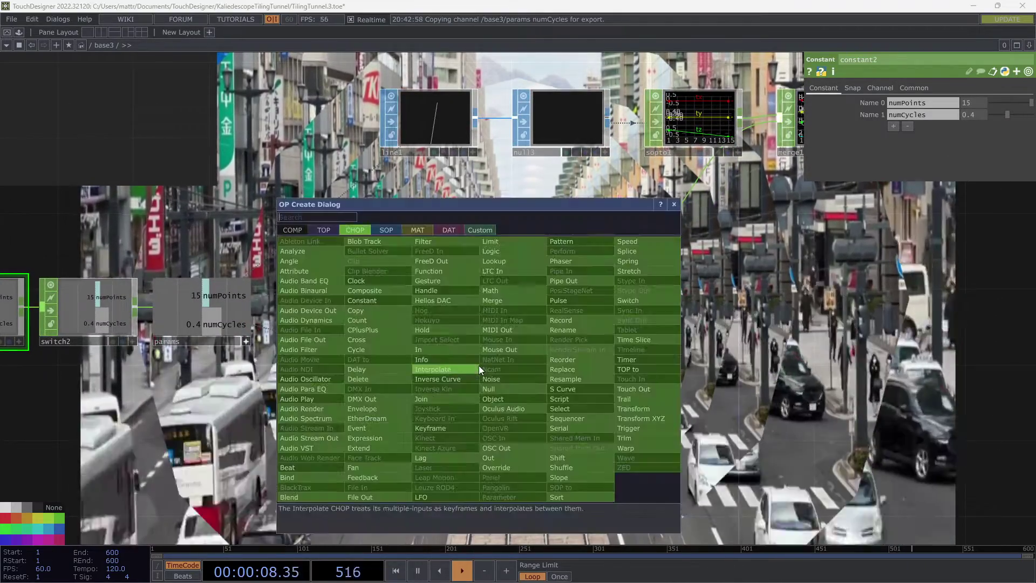
left_click(484, 287)
left_click(562, 372)
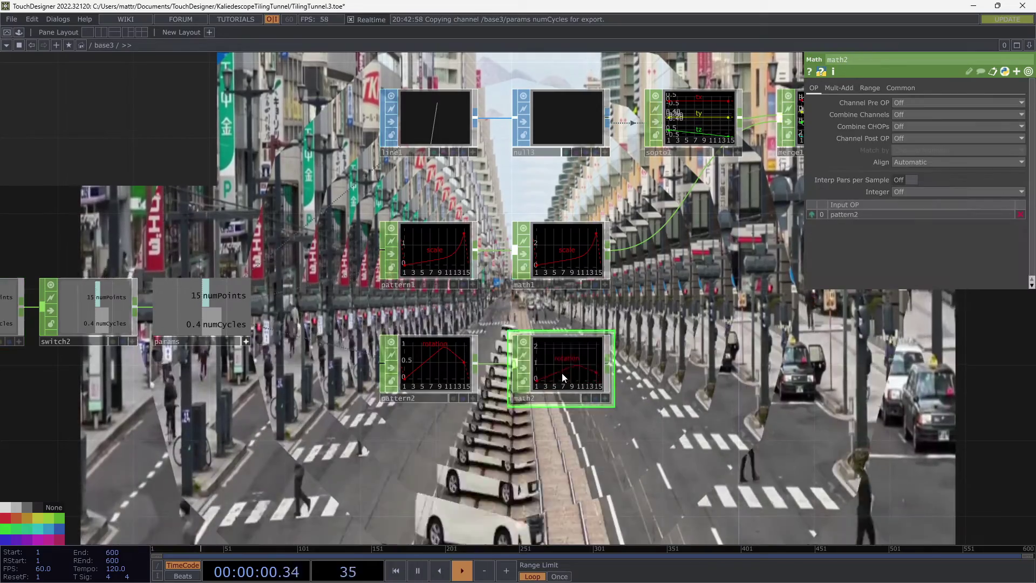
Set the upper end of math2's To Range to 150 and connect math2 to merge1
left_click(870, 88)
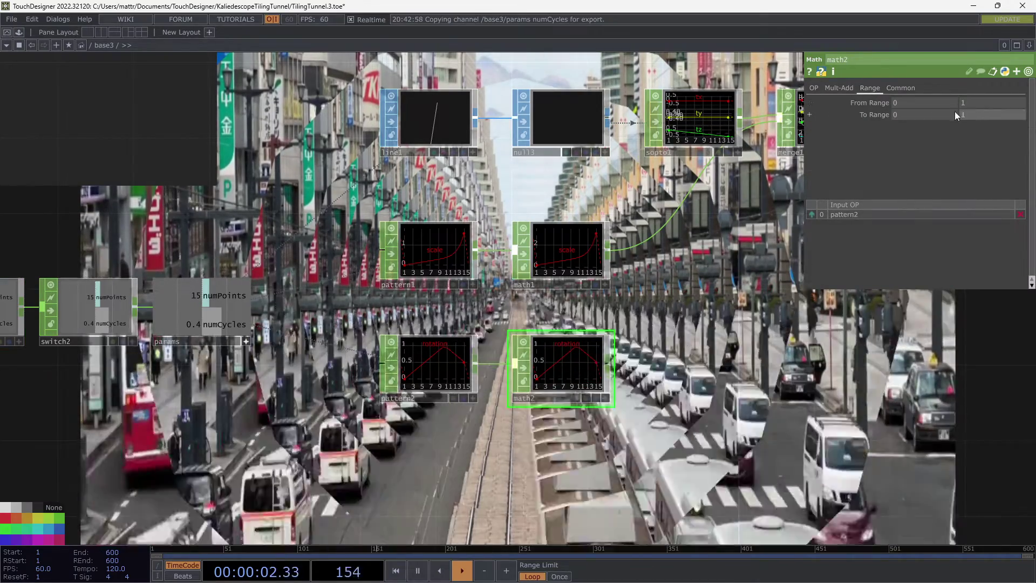
type("150")
key("Return")
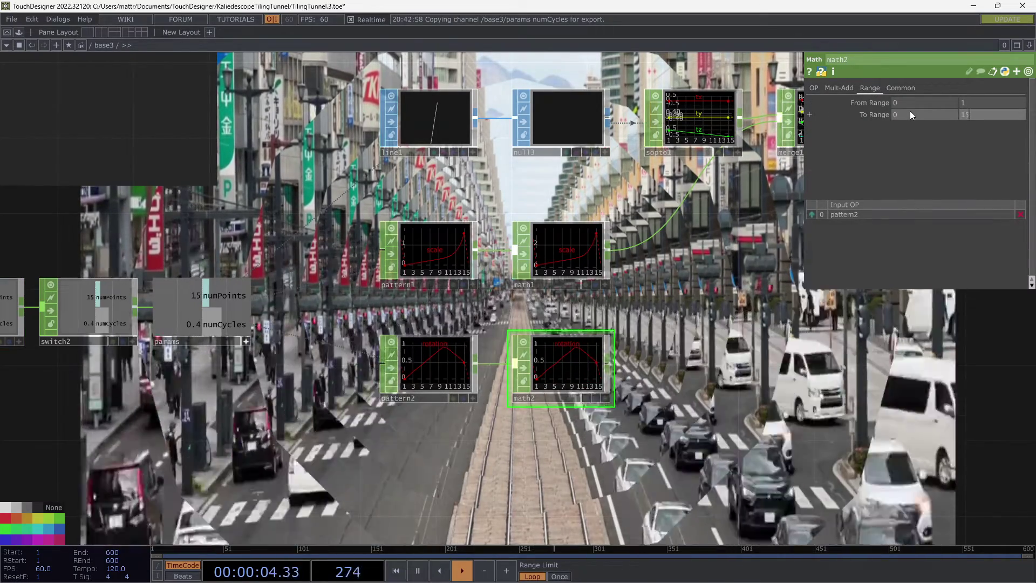
left_click_drag(684, 277, 463, 306)
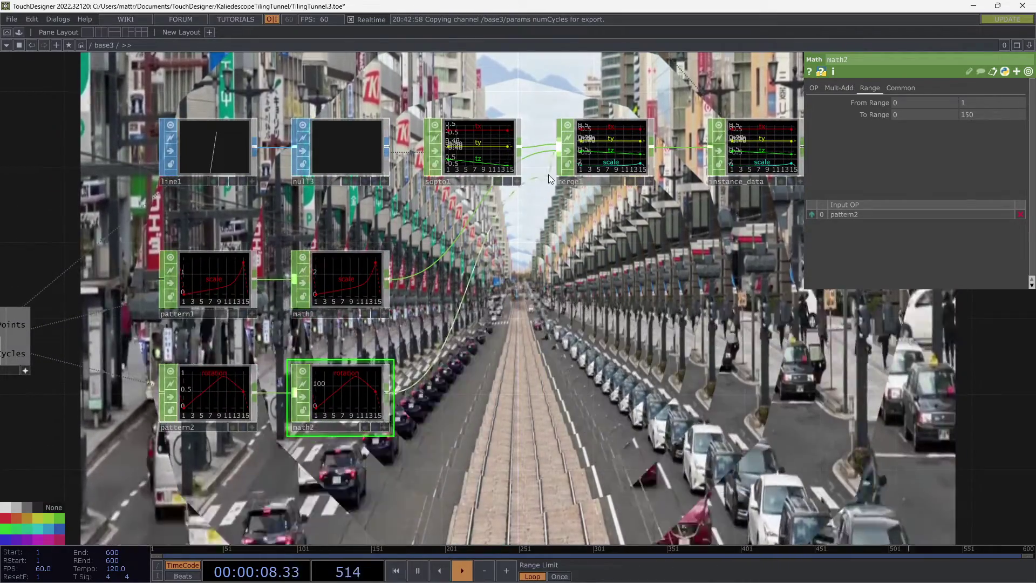
left_click_drag(551, 180, 419, 308)
Assign the rotation channel to Rotate Z in geo1's instancing parameters
scroll(419, 308, "down", 5)
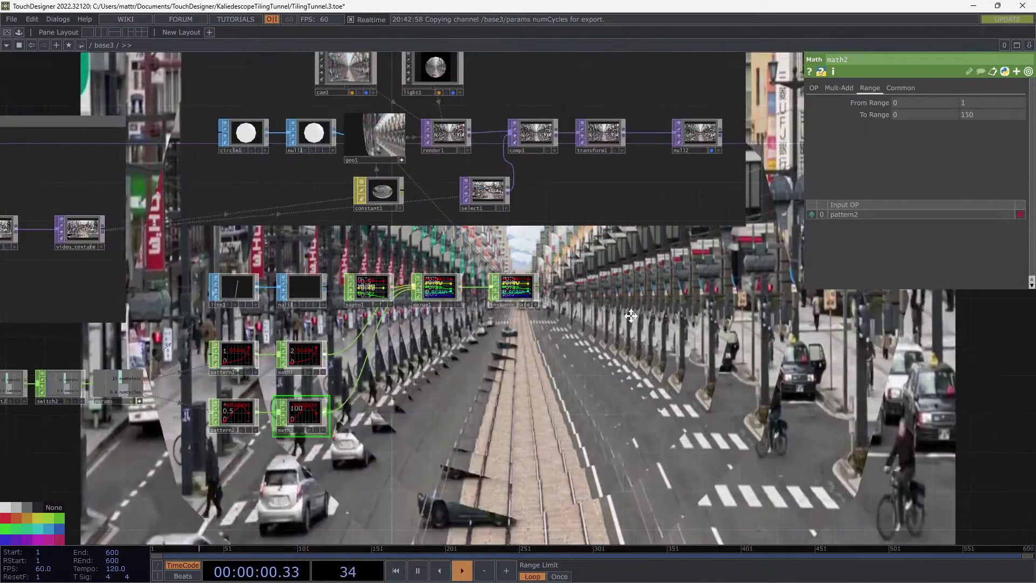
left_click_drag(425, 175, 505, 209)
left_click(474, 153)
scroll(465, 186, "up", 3)
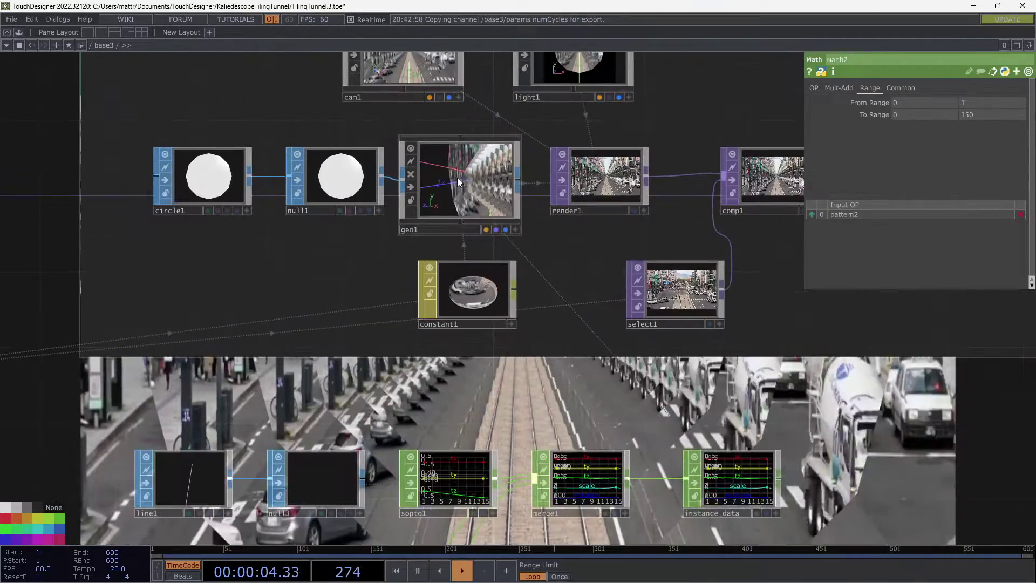
left_click(458, 178)
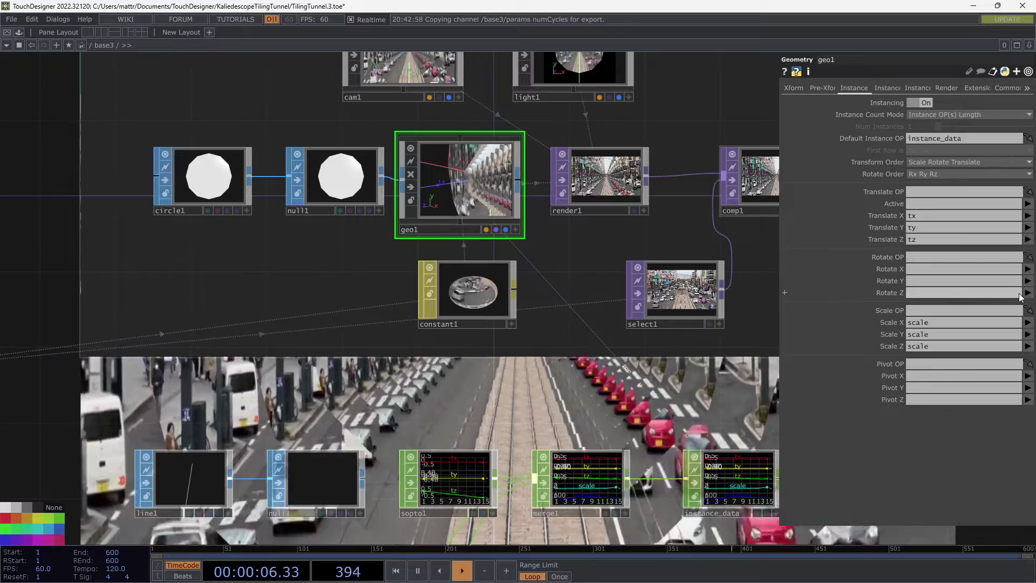
left_click(1018, 347)
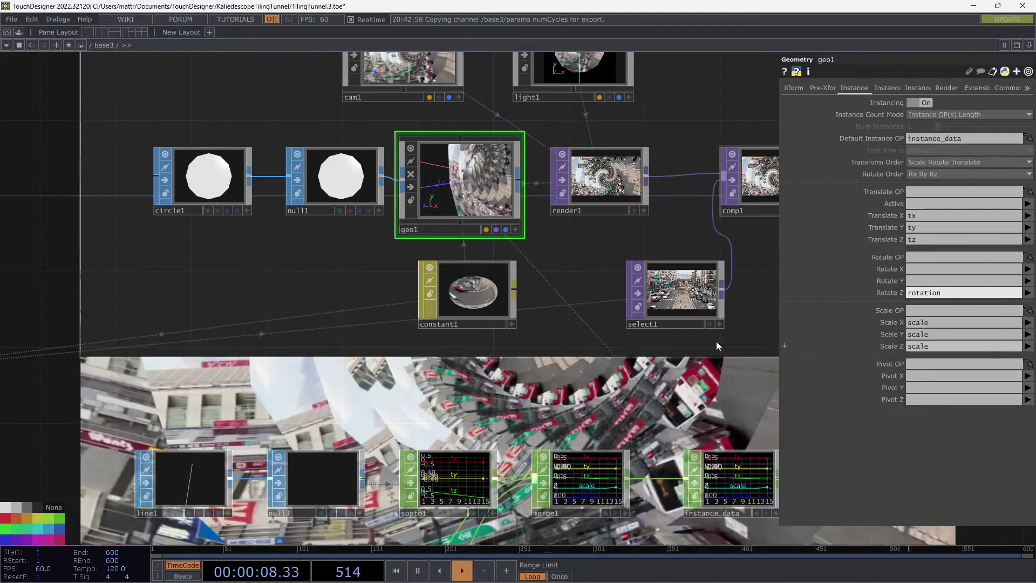
Add a third channel named speed with the value 0.05 to constant2
left_click_drag(534, 393, 245, 308)
scroll(246, 308, "down", 6)
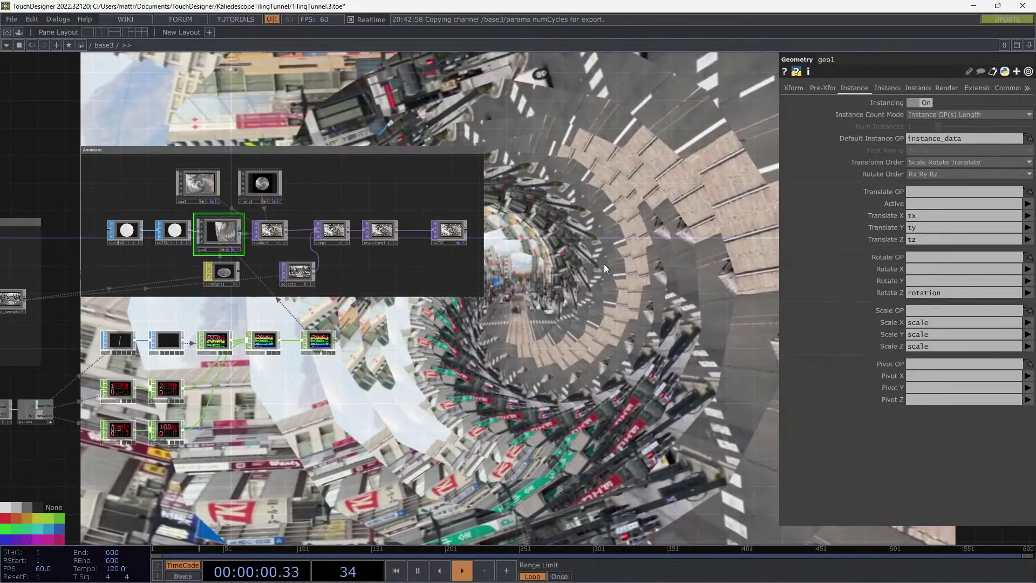
left_click_drag(602, 289, 409, 451)
left_click_drag(398, 315, 463, 325)
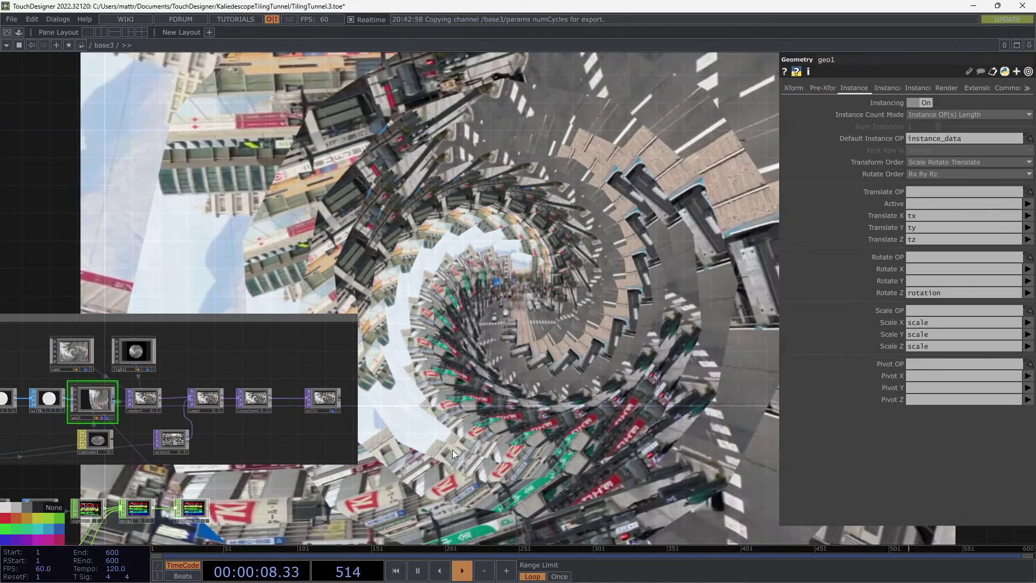
mouse_move(452, 449)
left_mouse_down()
mouse_move(484, 432)
mouse_move(522, 347)
mouse_move(583, 334)
left_mouse_up()
left_click_drag(527, 365, 574, 349)
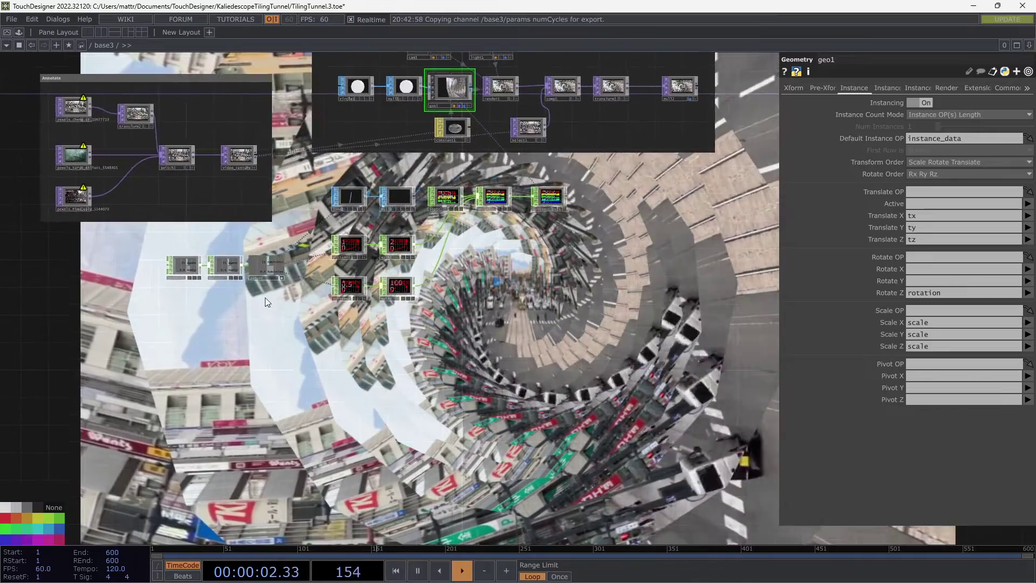
left_click(190, 266)
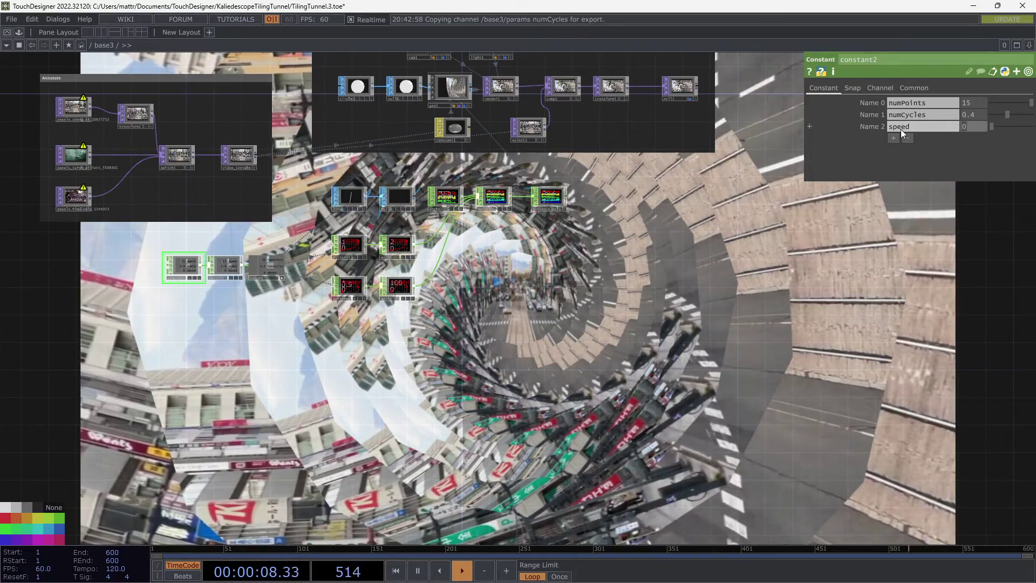
type("0.")
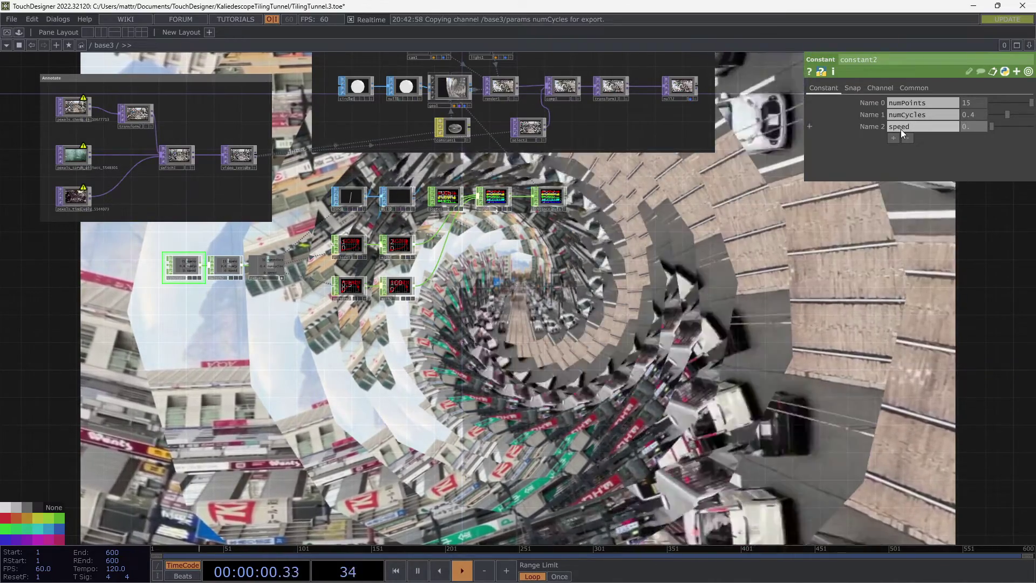
type("05")
key("Return")
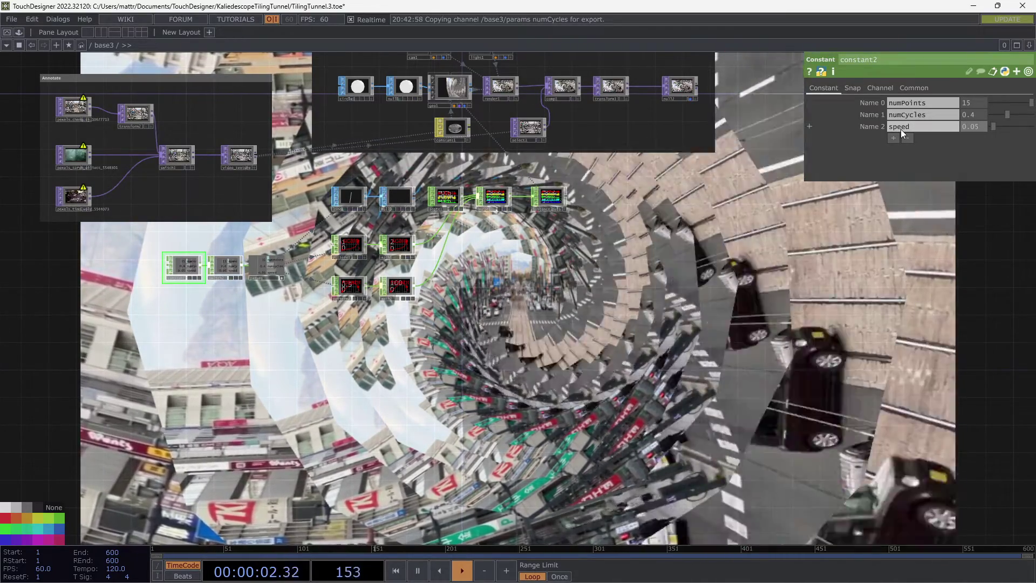
Drive pattern2's Phase with the speed channel of constant2
scroll(379, 295, "up", 4)
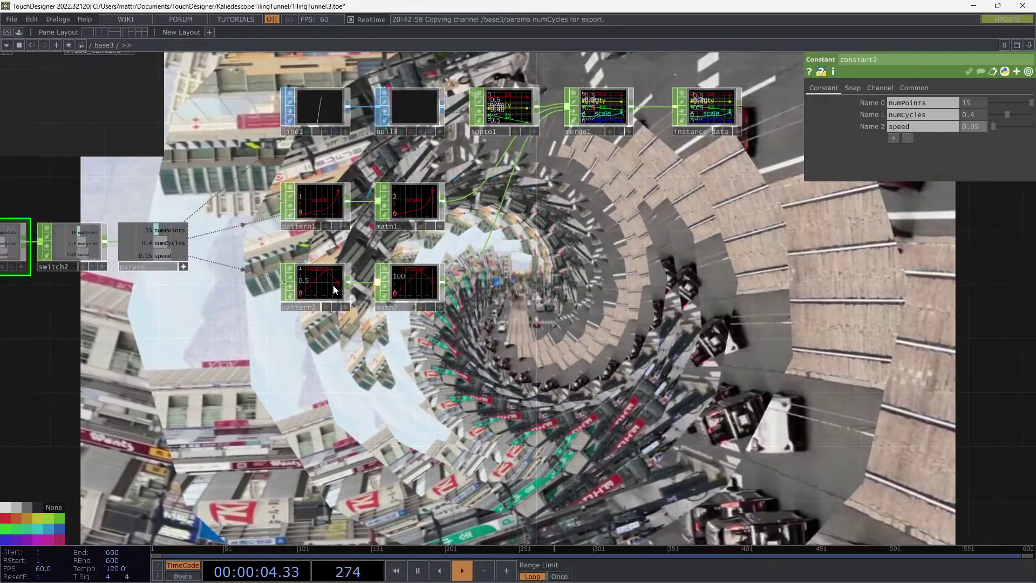
left_click(332, 287)
left_click_drag(29, 246, 200, 251)
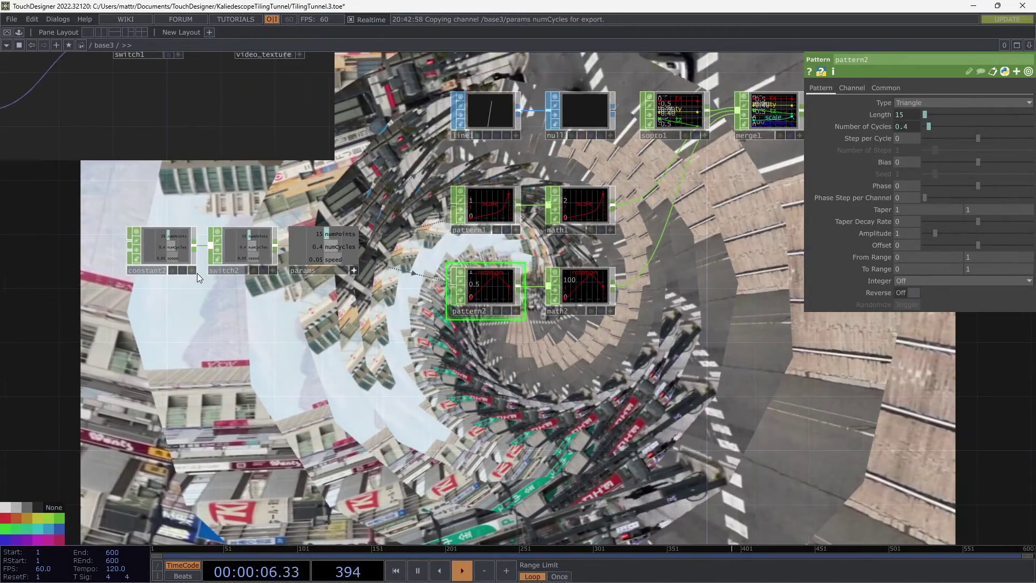
left_click(192, 270)
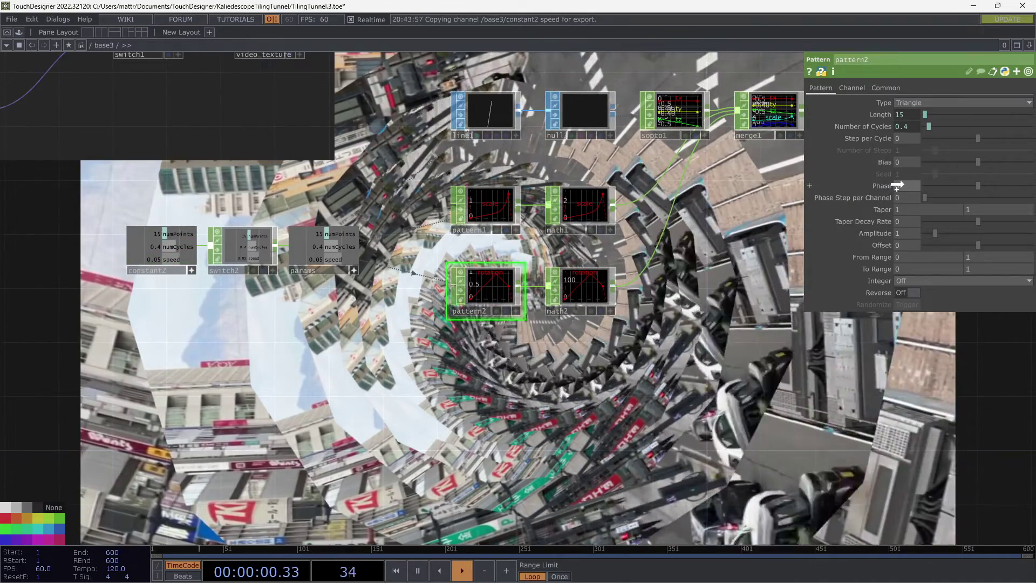
left_click_drag(910, 184, 910, 183)
left_click(913, 181)
Multiply the speed reference in pattern2's Phase expression by absTime.seconds
left_click(880, 185)
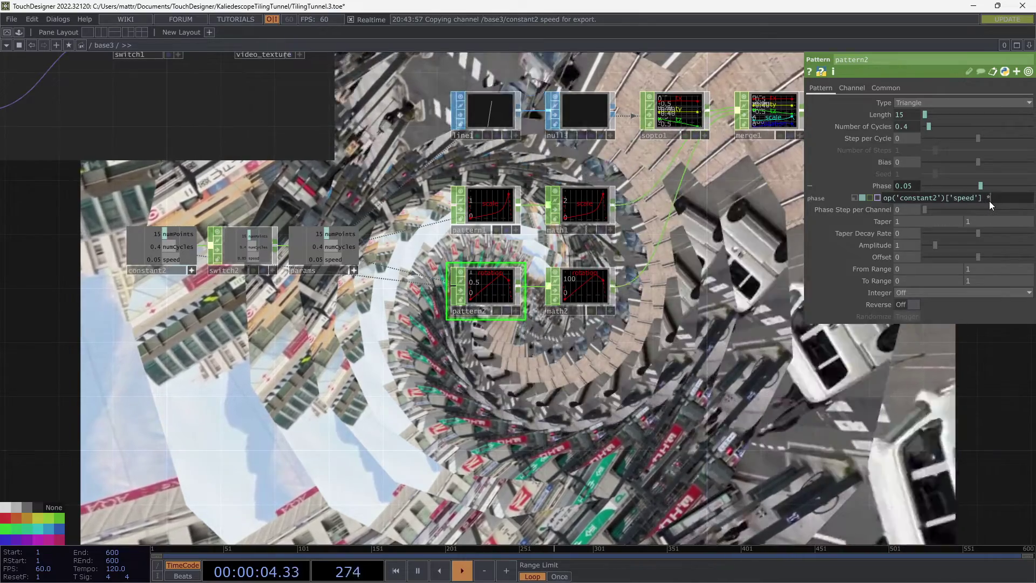
type("* absTime")
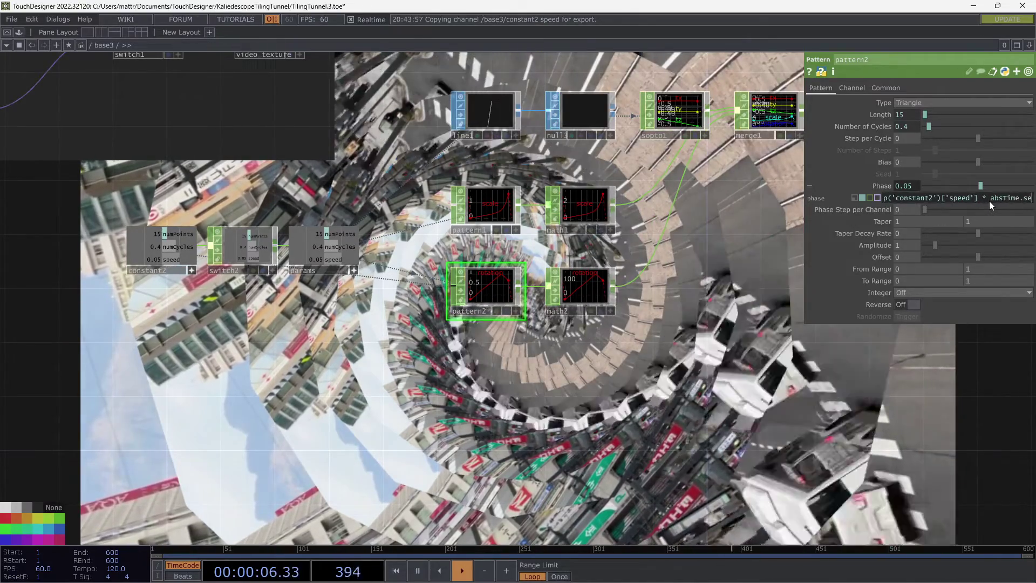
type(".s")
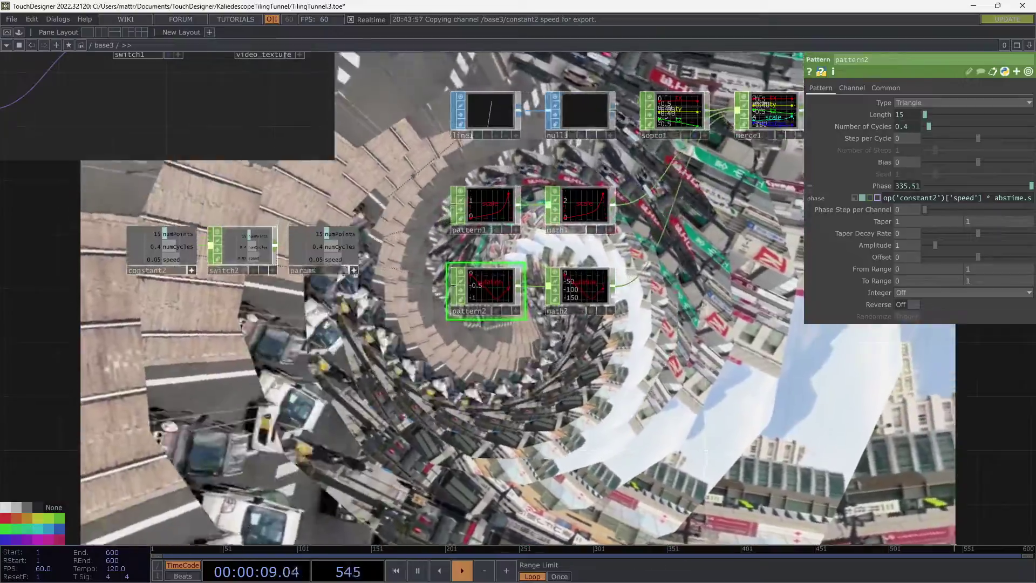
Set switch1's Index to about 1.55 so the second video textures the tunnel
left_click_drag(691, 284, 452, 346)
scroll(453, 347, "down", 5)
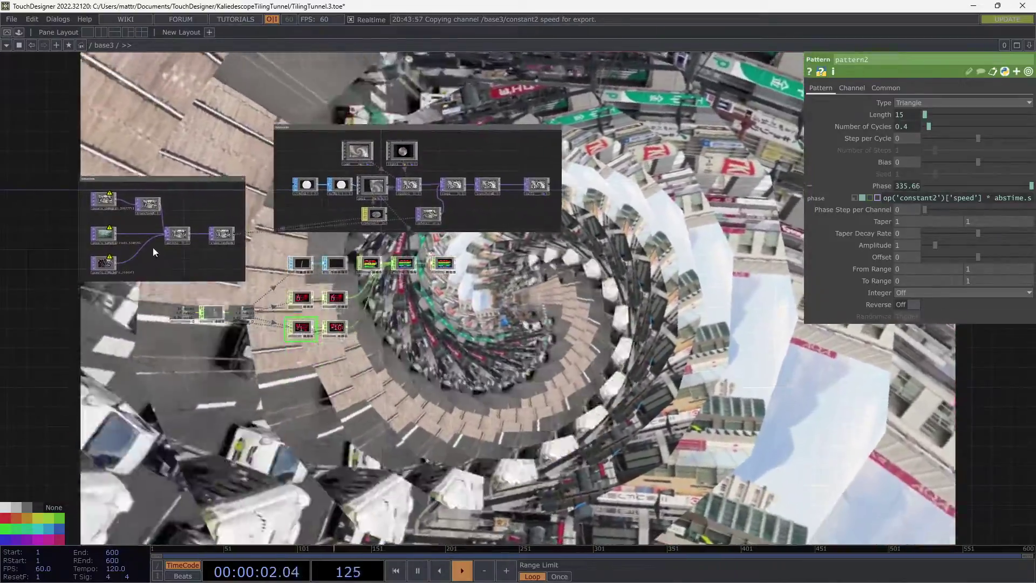
scroll(176, 224, "up", 4)
mouse_move(182, 210)
left_mouse_down()
mouse_move(382, 266)
mouse_move(523, 272)
left_mouse_up()
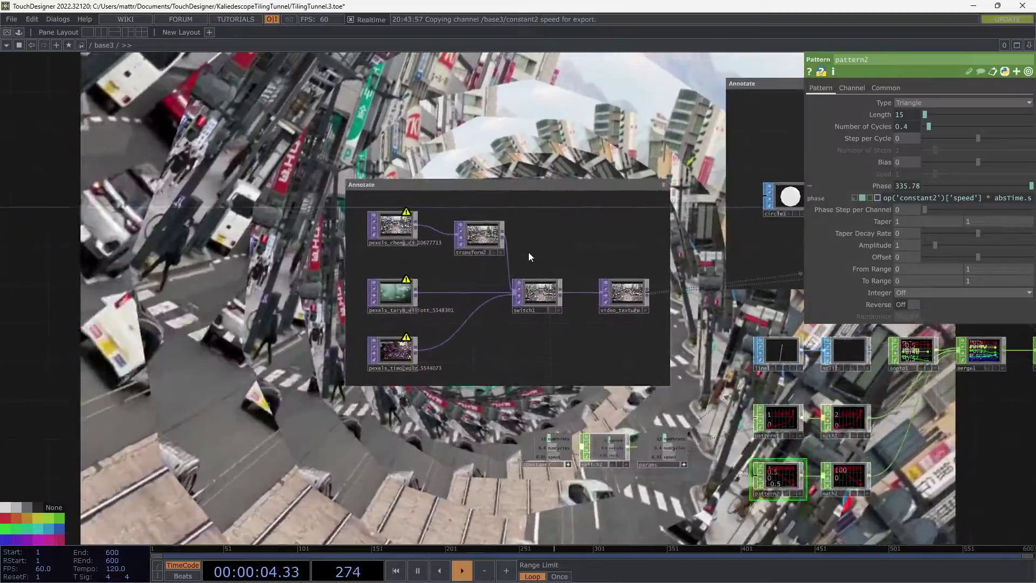
scroll(499, 287, "down", 5)
left_click(531, 267)
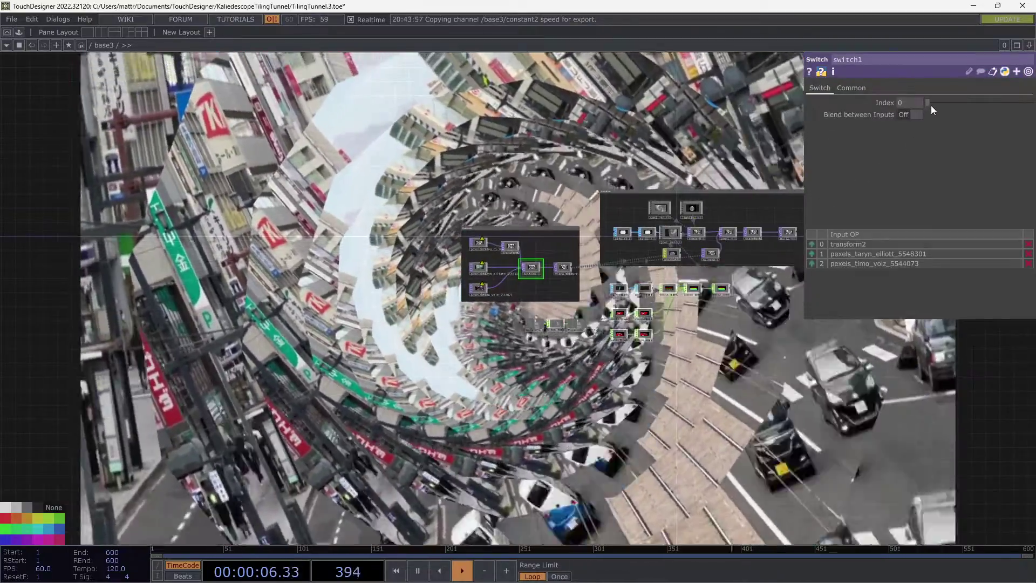
left_click_drag(931, 103, 947, 102)
Move the three Movie File In nodes farther from switch1 to make room for another node
left_click_drag(548, 352, 565, 283)
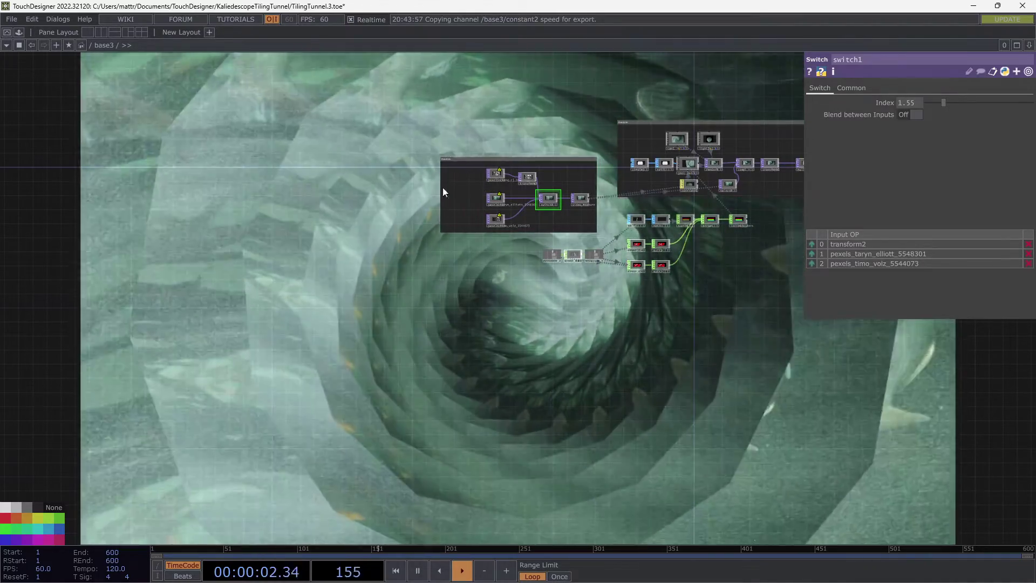
scroll(459, 188, "up", 5)
right_click_drag(482, 154, 528, 270)
left_click_drag(517, 252, 441, 251)
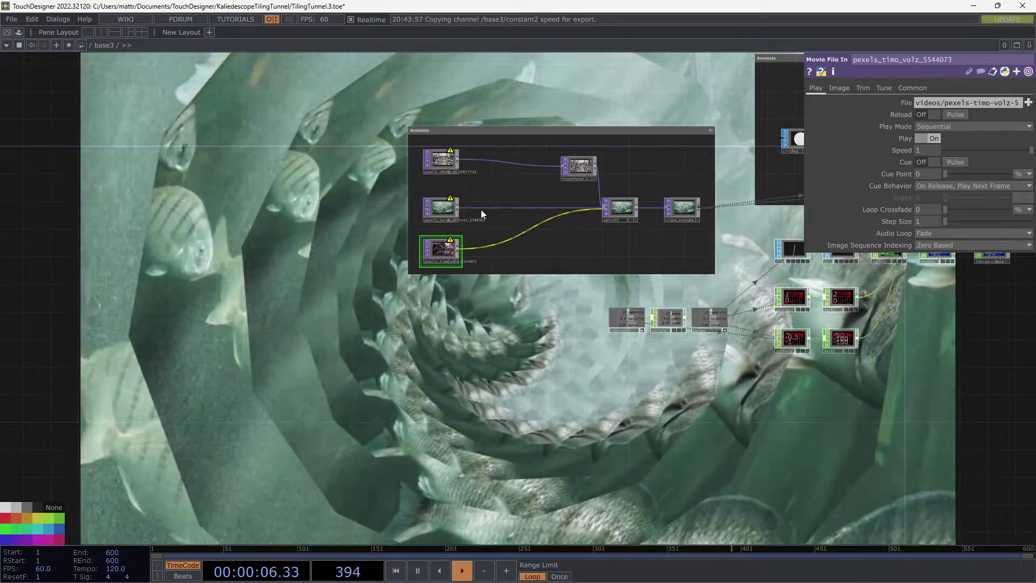
Insert a Transform TOP between the pexels_taryn_elliott video and switch1
right_click(480, 208)
left_click(491, 200)
left_click(491, 201)
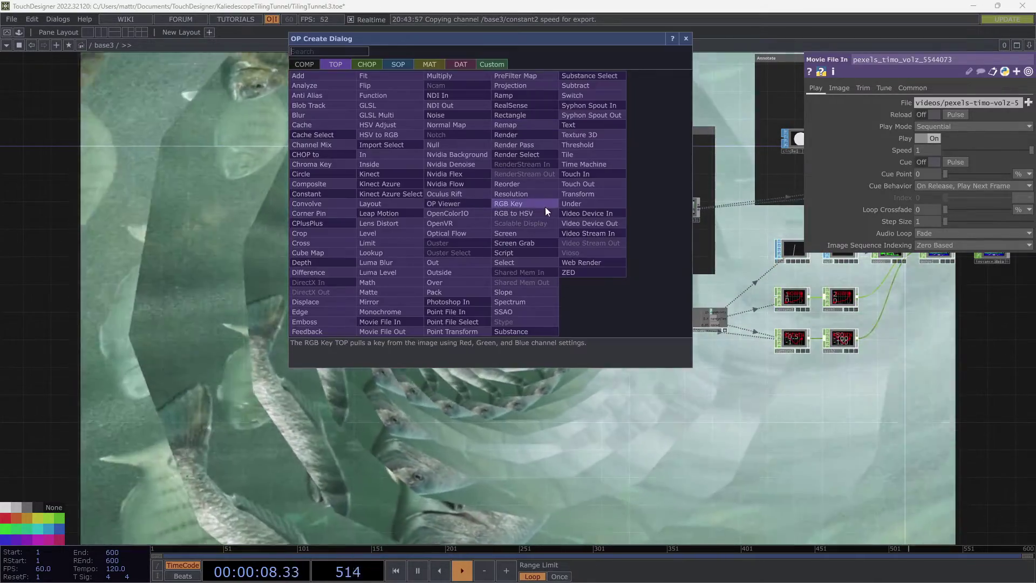
left_click(573, 197)
left_click(507, 212)
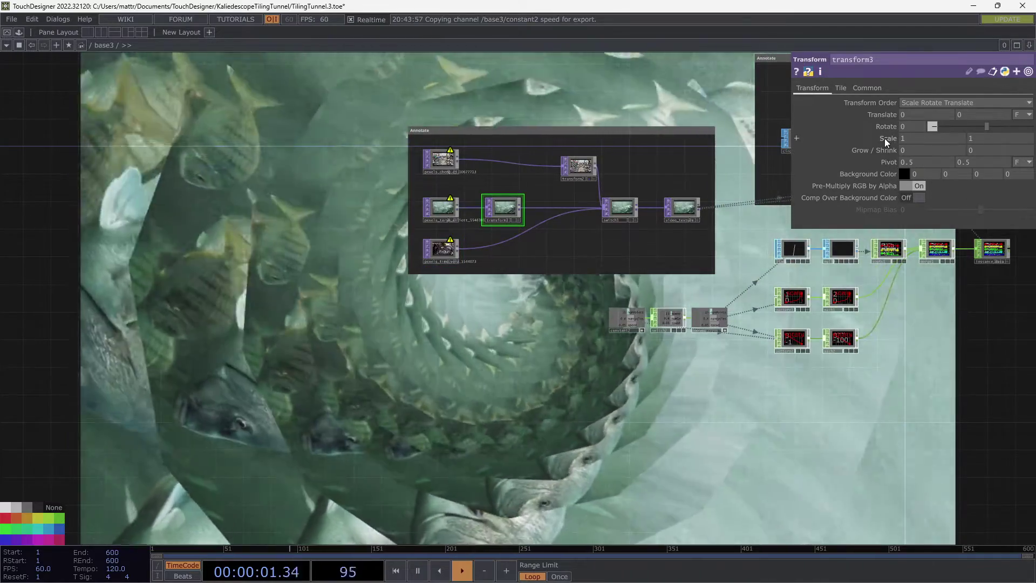
Set transform3's Scale to 0.7 in both directions and its tile Extend mode to Mirror
mouse_move(885, 138)
middle_mouse_down()
mouse_move(860, 138)
mouse_move(885, 138)
middle_mouse_up()
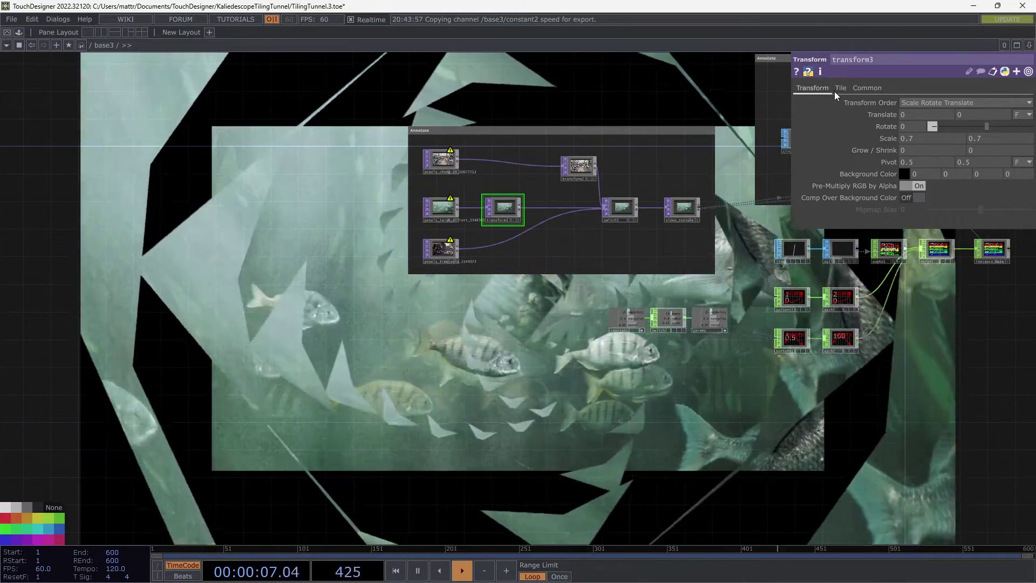
left_click(840, 88)
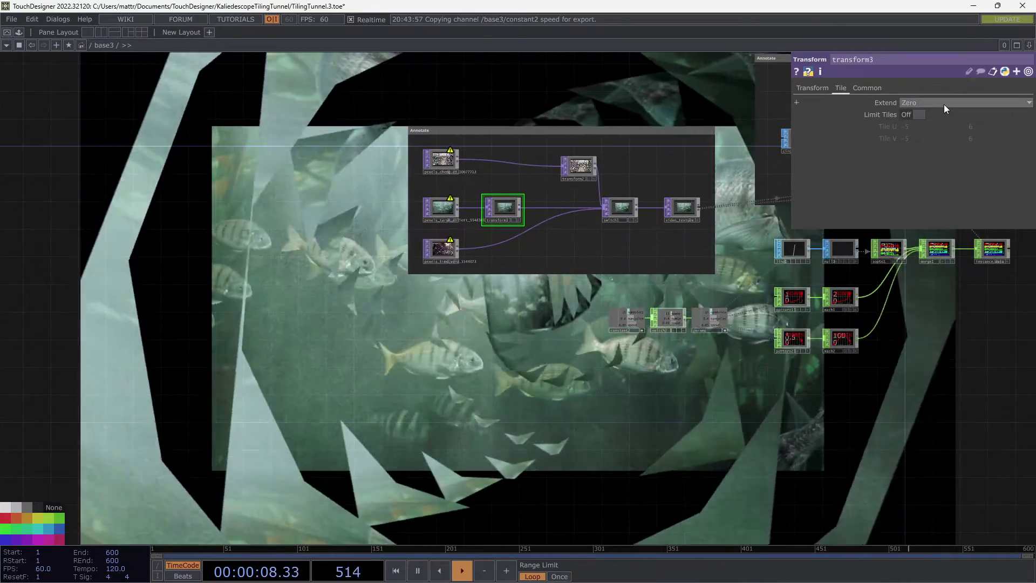
left_click(920, 104)
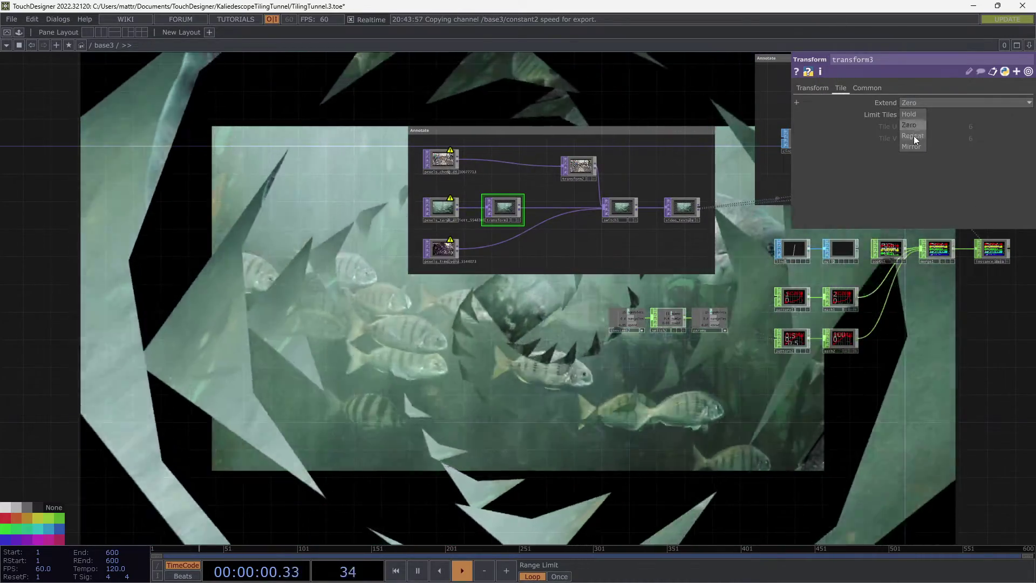
left_click(907, 147)
Move the second and third Movie File In nodes and transform3 upward to free space below the videos
mouse_move(495, 377)
left_mouse_down()
mouse_move(610, 275)
mouse_move(693, 339)
mouse_move(647, 345)
mouse_move(643, 325)
mouse_move(624, 338)
mouse_move(550, 334)
mouse_move(550, 344)
left_mouse_up()
left_click_drag(484, 178, 477, 157)
left_click_drag(478, 212, 477, 192)
left_click_drag(559, 182, 559, 168)
Try a Video Device In TOP below the videos with the c922 Pro Stream Webcam as its device, and delete the node
key("Tab")
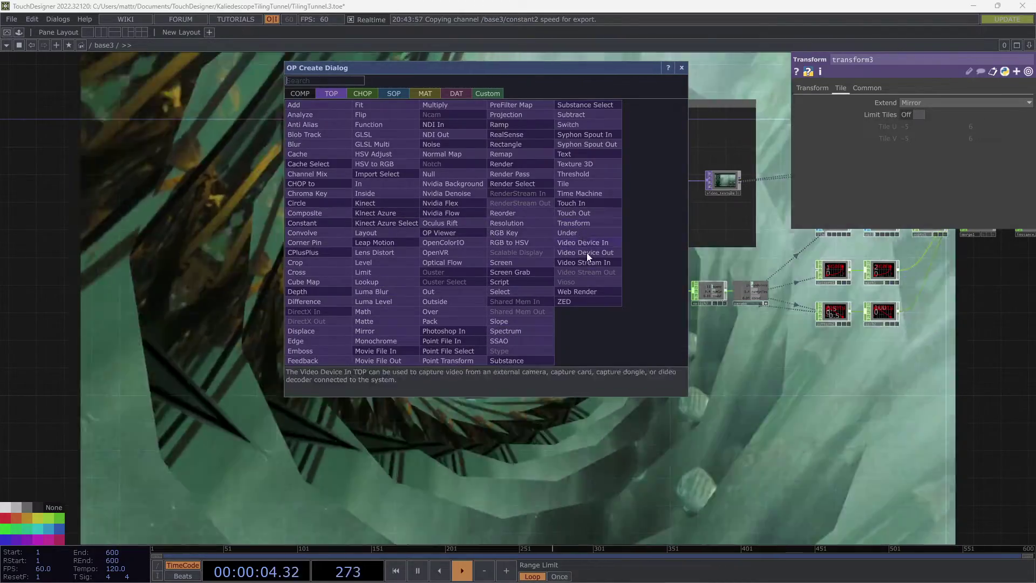
left_click(581, 244)
left_click(480, 233)
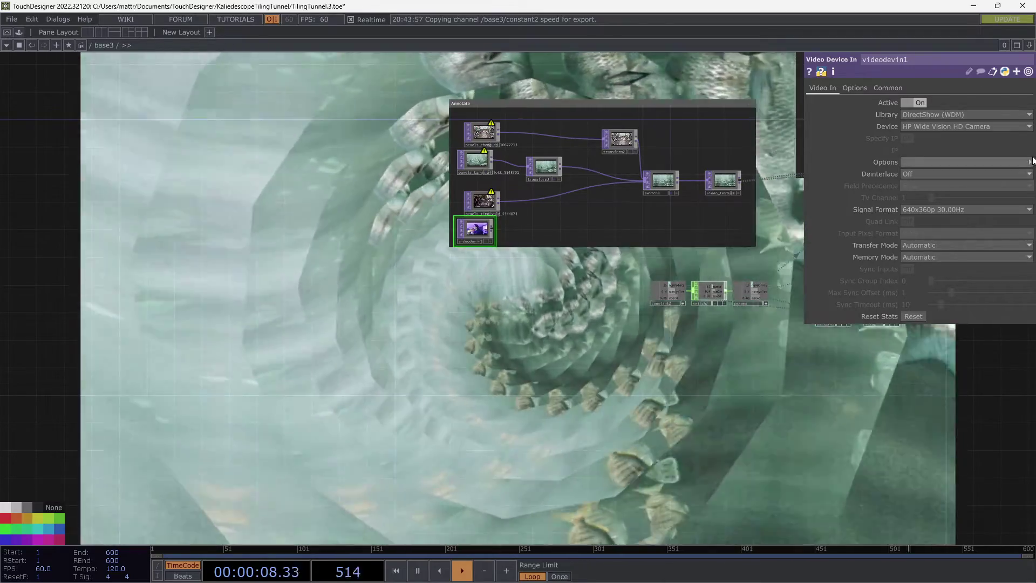
left_click(1015, 127)
left_click(972, 147)
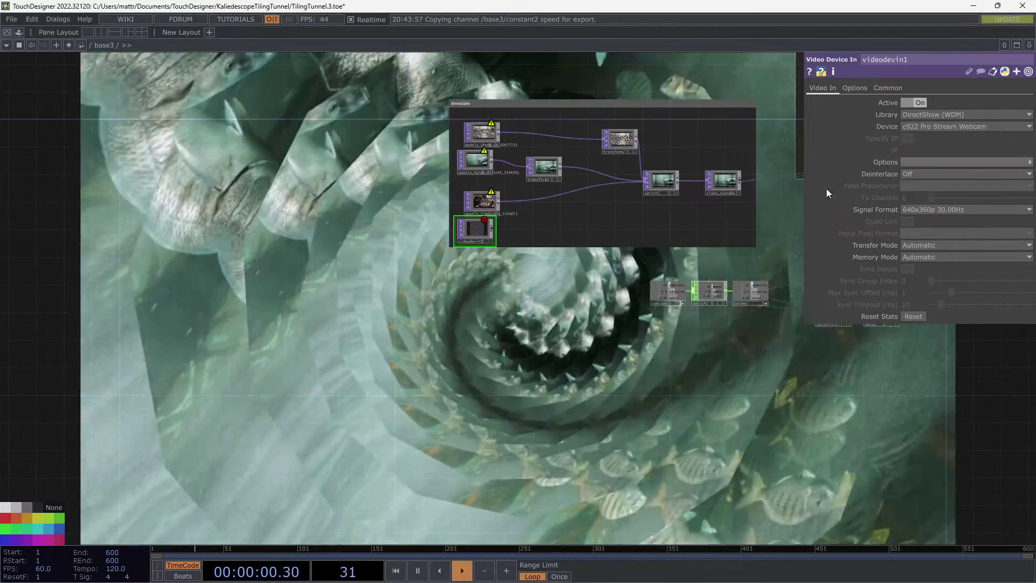
left_click_drag(477, 225, 484, 232)
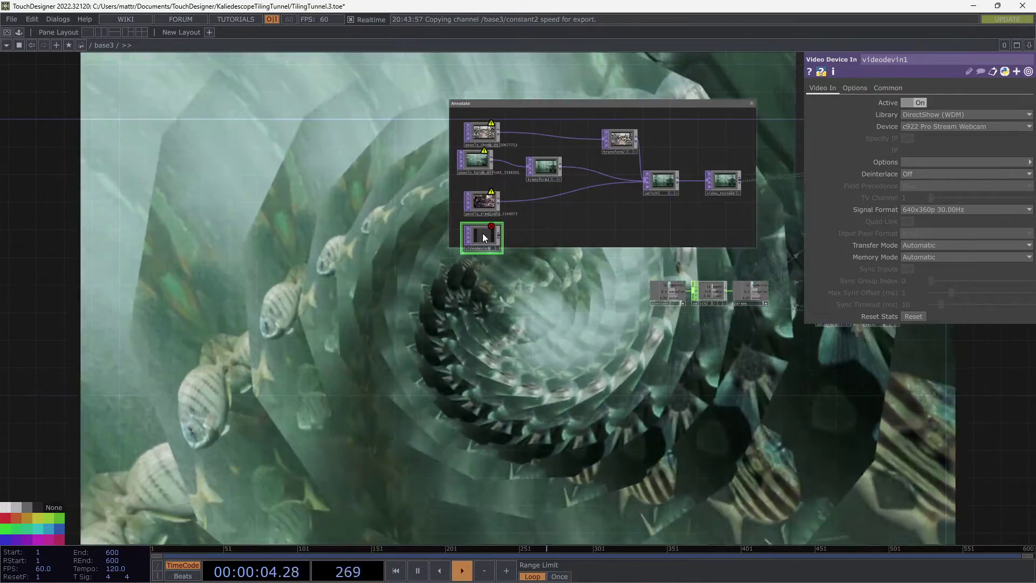
key("Delete")
Add a Video Device In TOP below the Movie File In nodes and connect it to switch1 as the fourth input
key("Tab")
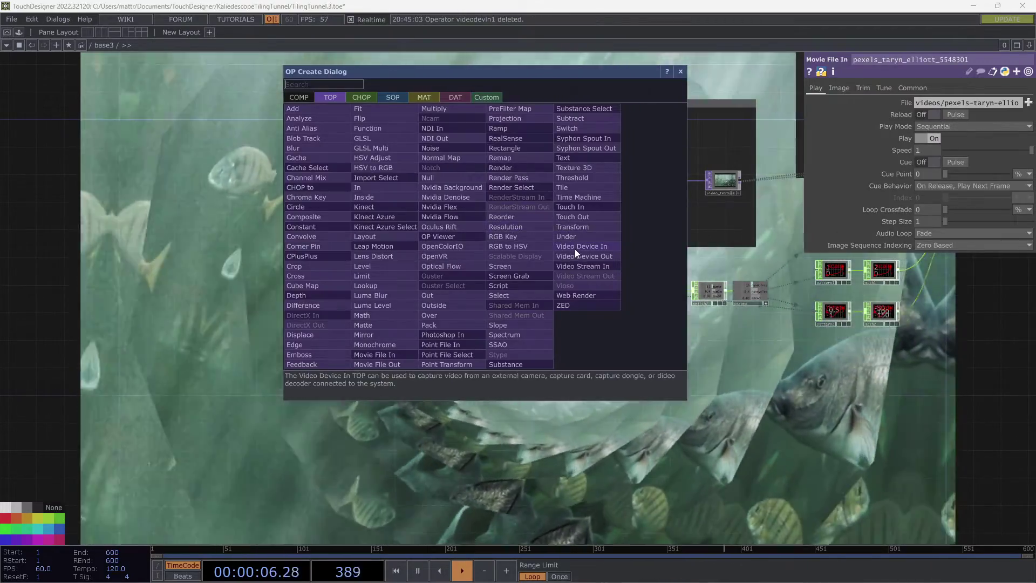
left_click(575, 248)
left_click(485, 241)
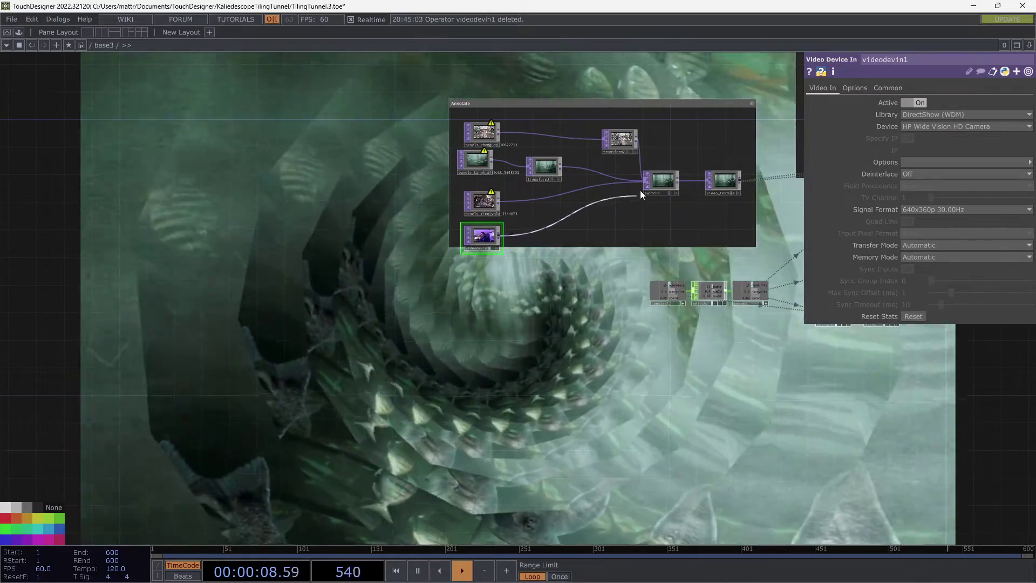
left_click(647, 183)
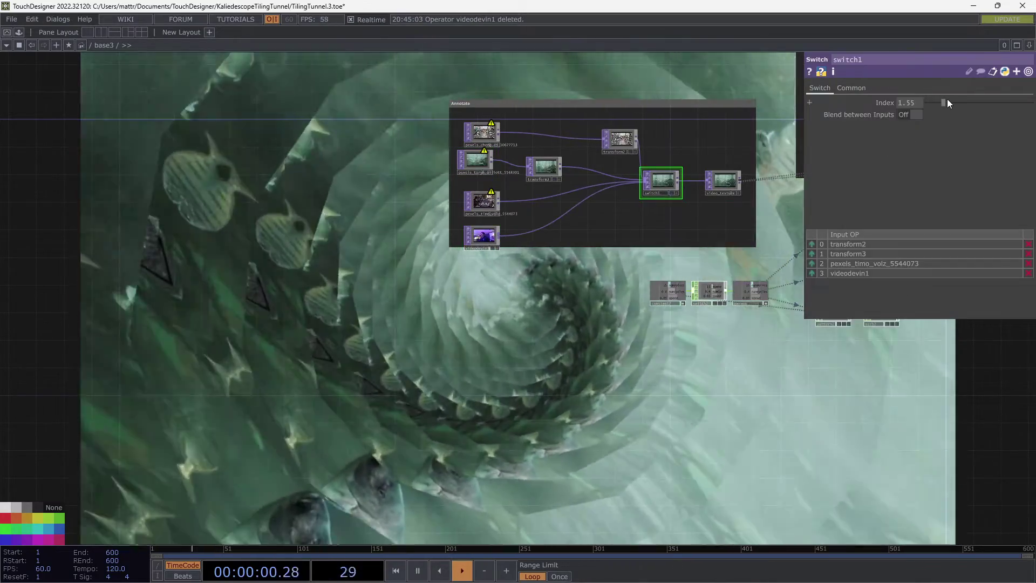
Preview the webcam feed through switch1 and set its Index to about 2.44 to show the third video
left_click_drag(948, 103, 971, 105)
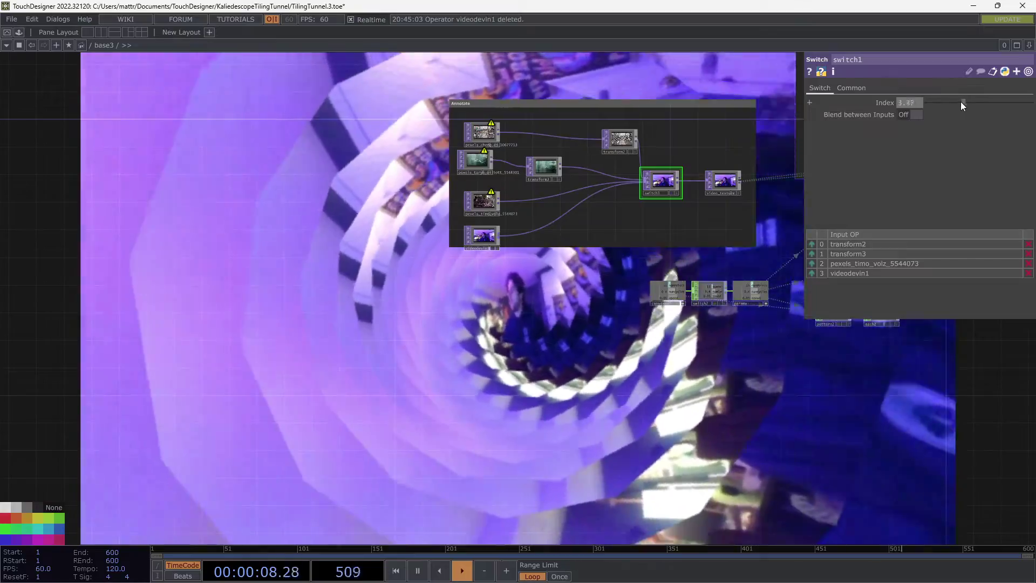
left_click_drag(959, 101, 953, 99)
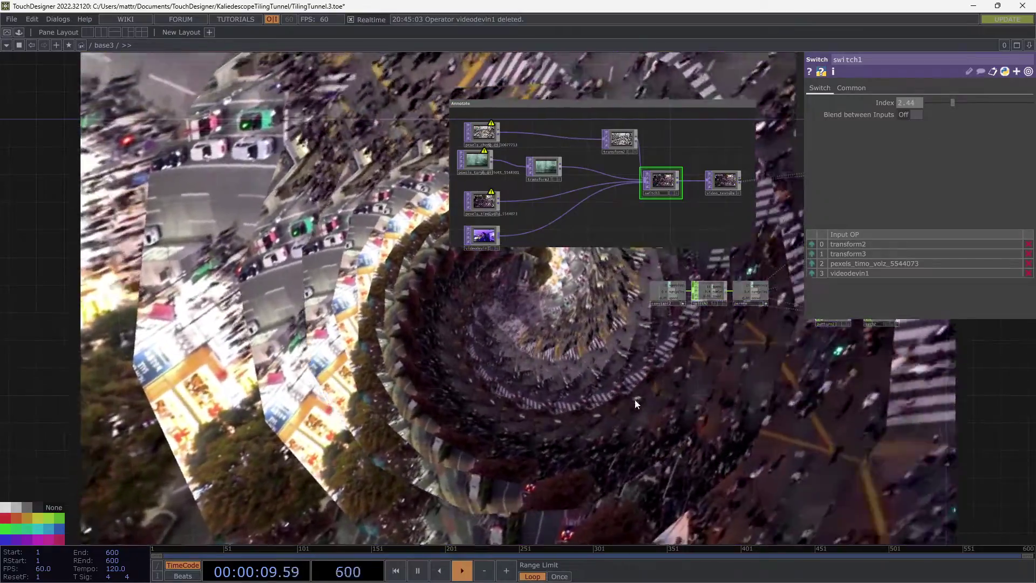
Paste a copy of constant2 into switch2 as its second input, select it with Index 1, and set its numPoints to 35
left_click_drag(525, 366, 281, 333)
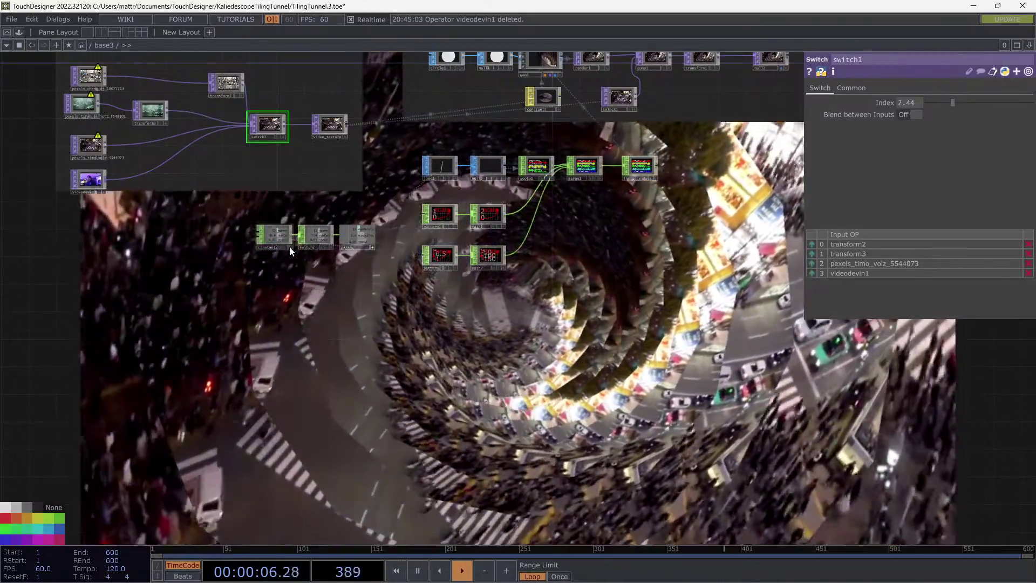
scroll(295, 261, "up", 2)
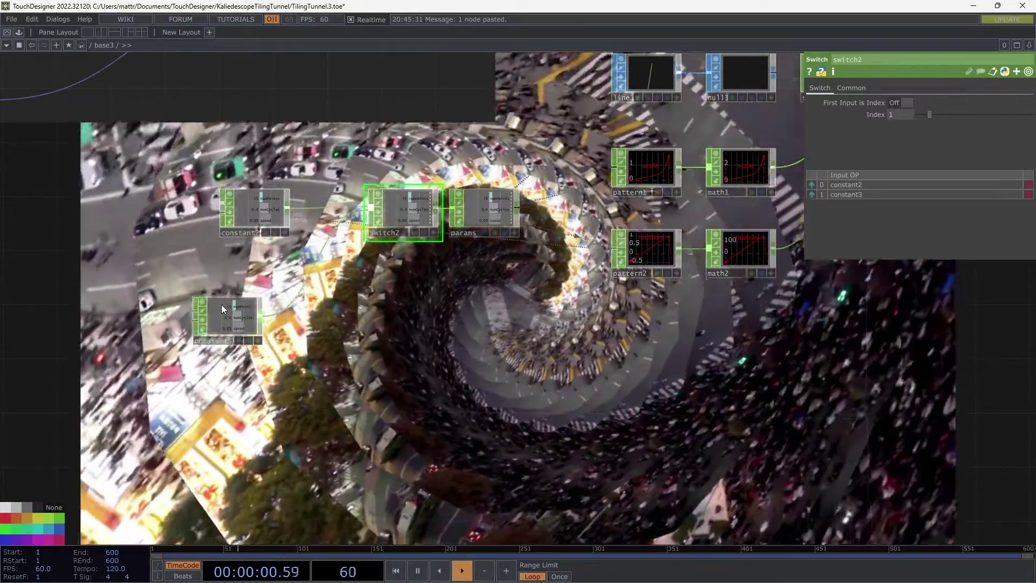
left_click(221, 305)
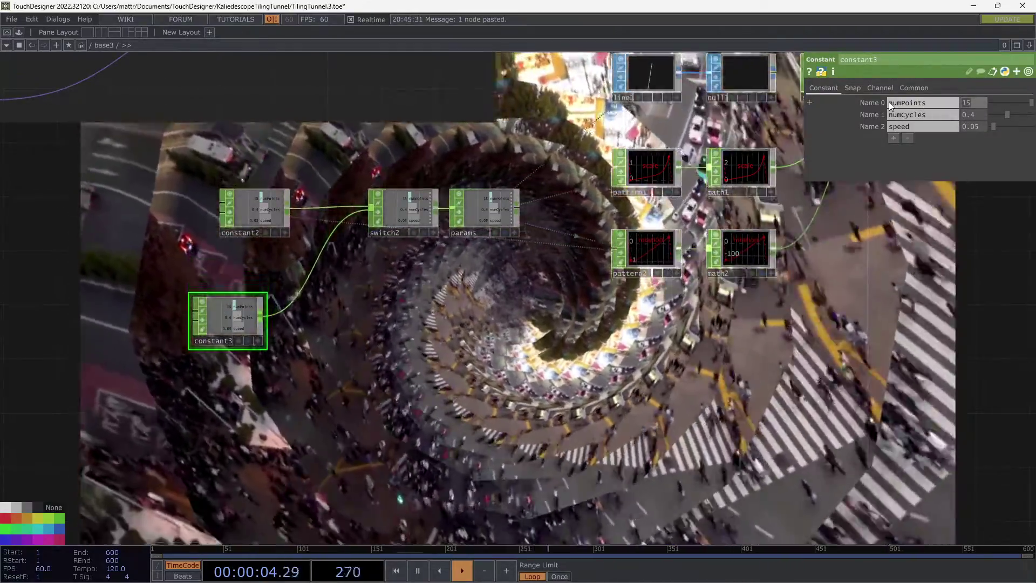
type("4")
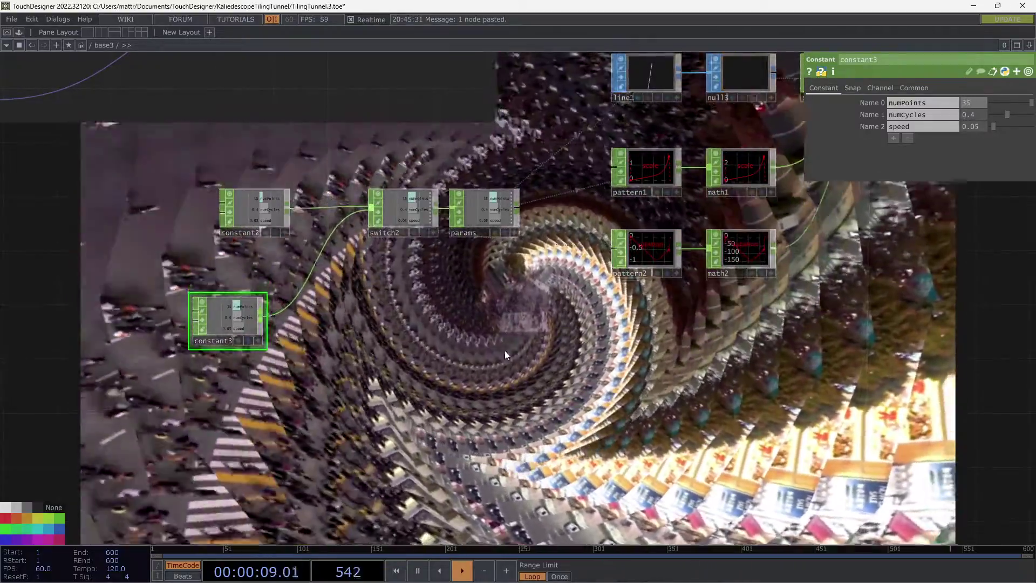
Set constant3's numCycles to 0.2 and adjust its speed value
left_click_drag(496, 367, 540, 302)
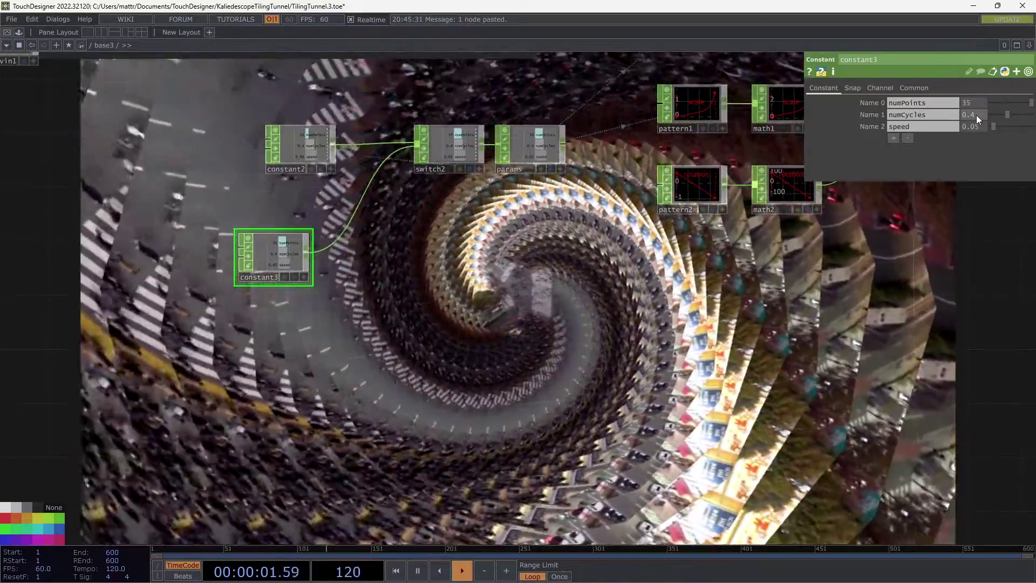
left_click(976, 115)
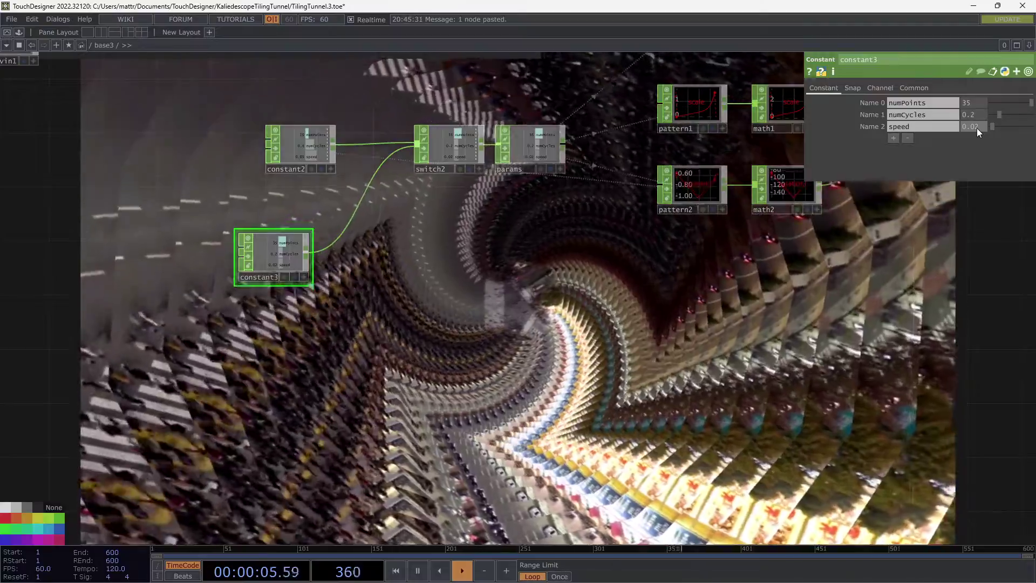
left_click(977, 128)
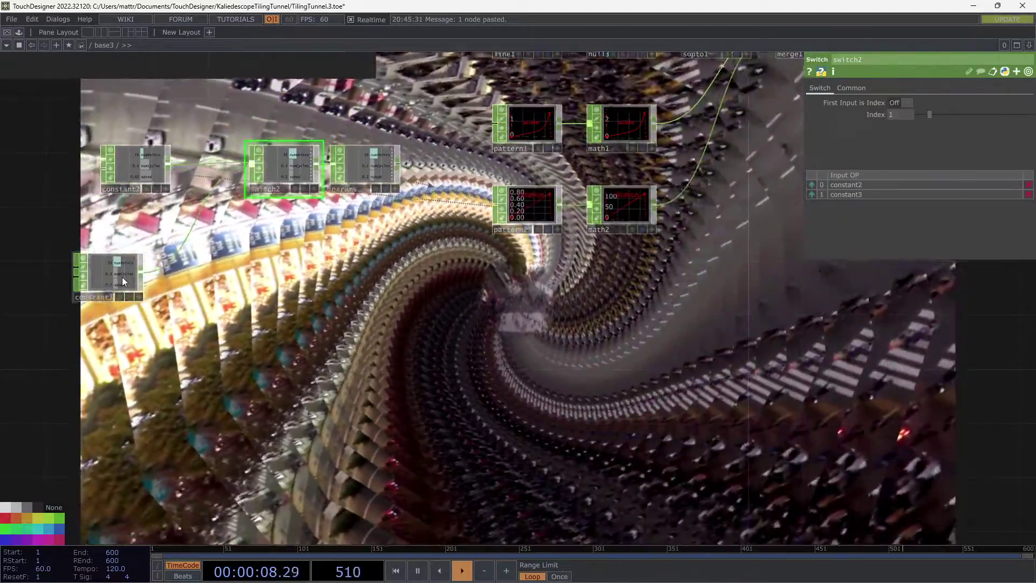
Try raising constant3's speed to 131.8
left_click(122, 276)
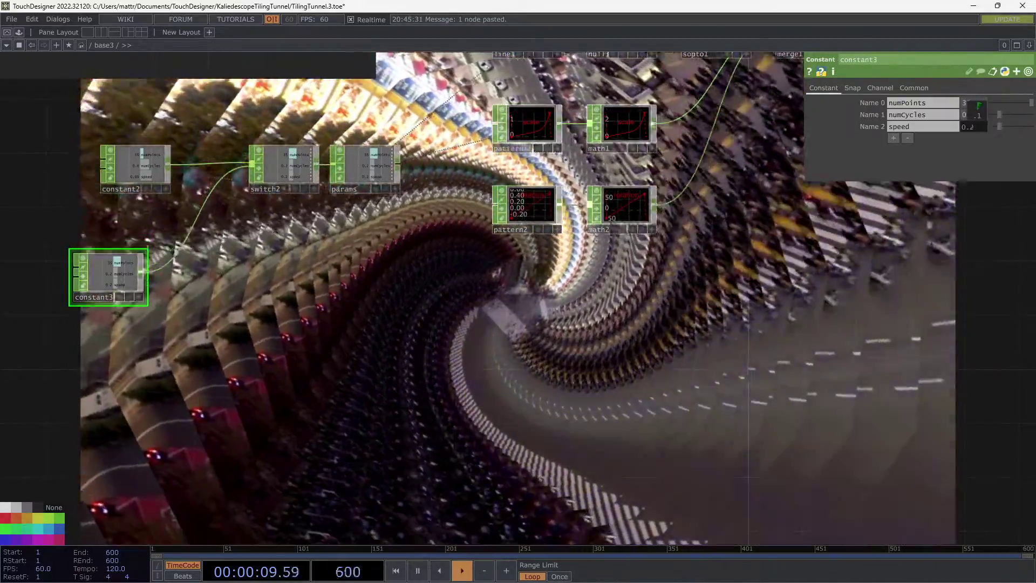
left_click_drag(979, 124, 998, 116)
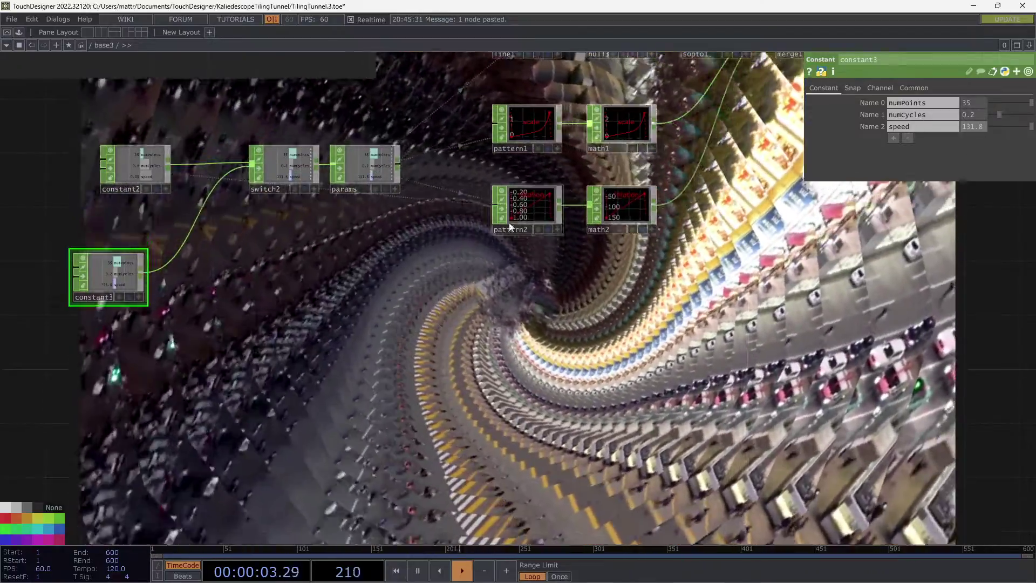
Replace pattern2's Phase expression with op('params')['speed'] and lower constant3's speed to 11.8
left_click(555, 214)
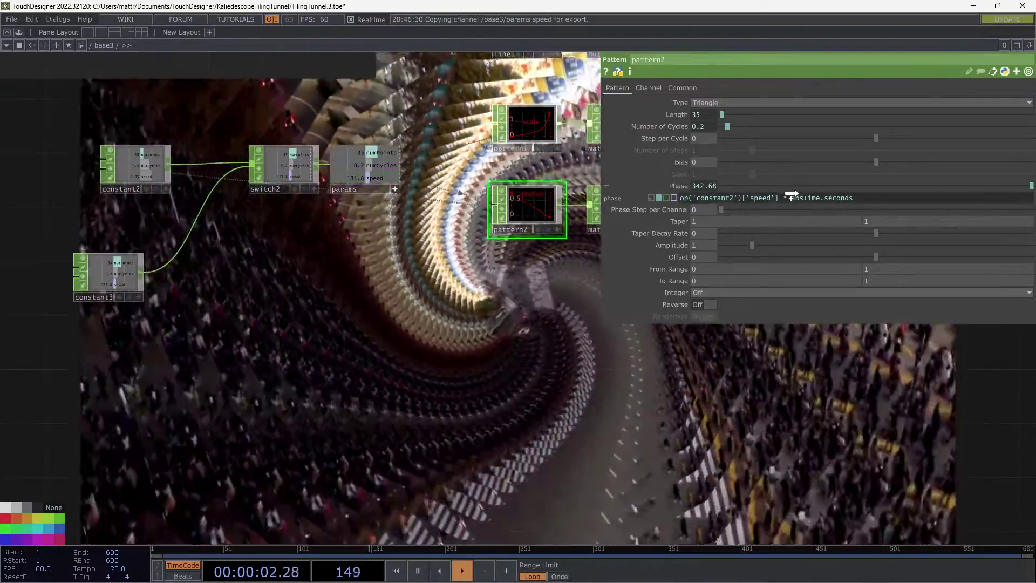
left_click(797, 190)
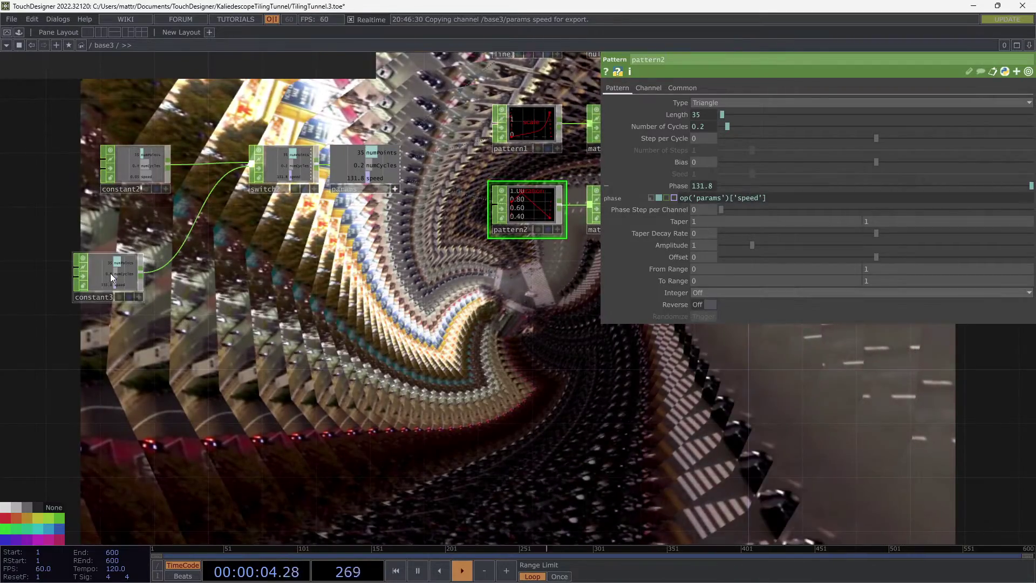
middle_click_drag(982, 129, 972, 107)
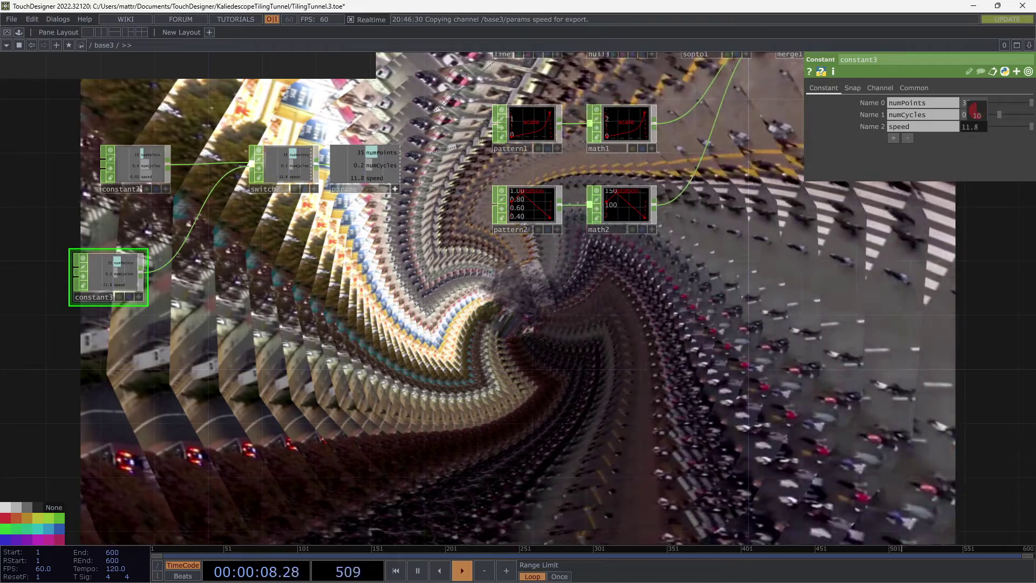
left_click(380, 177)
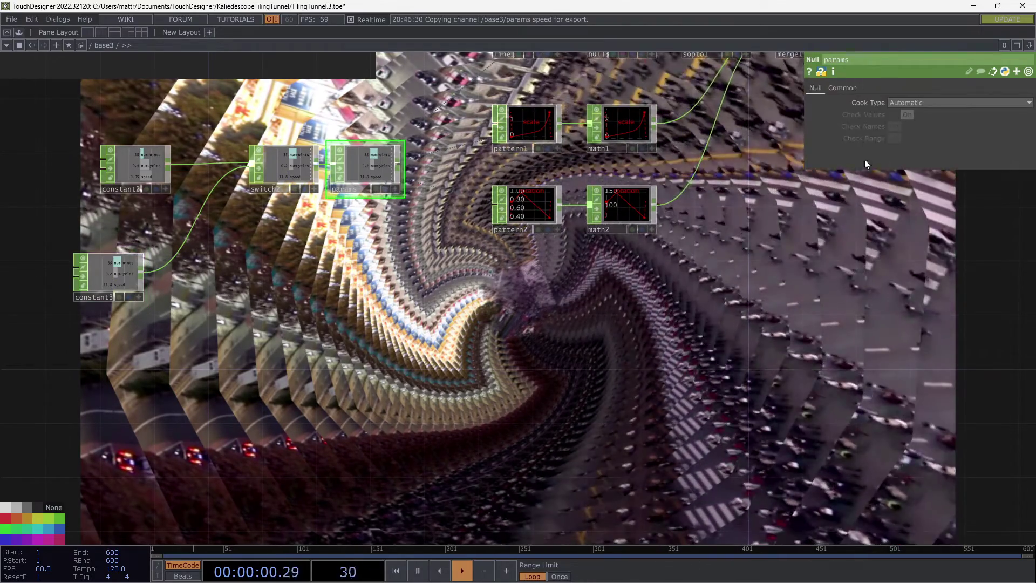
Multiply the params speed reference in pattern2's Phase expression by absTime.seconds
left_click(541, 209)
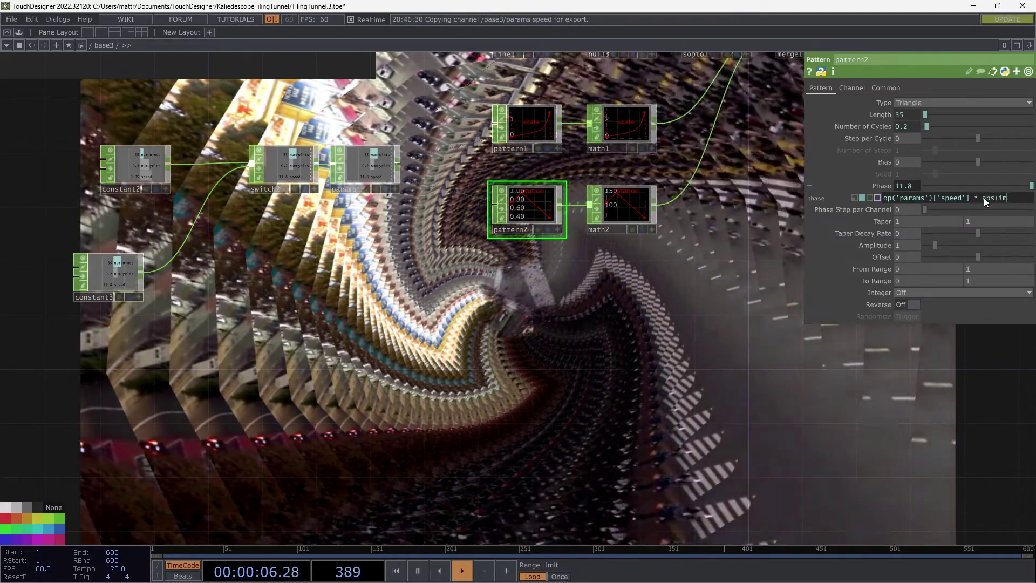
key("BackSpace")
type("seconds")
key("Return")
Pause the timeline, set constant3's speed to 0.09, and resume playback
key("space")
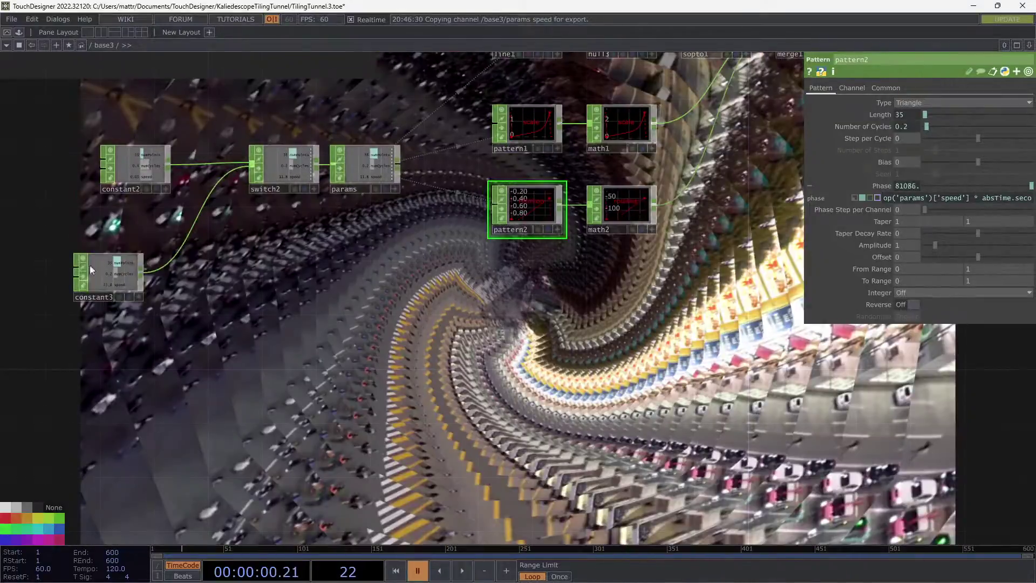
left_click(126, 271)
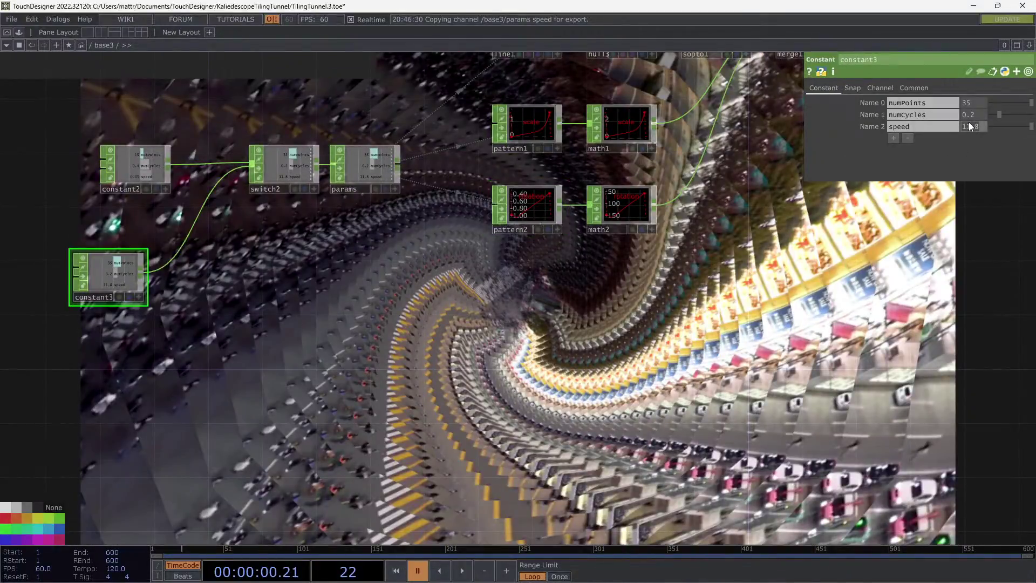
left_click(969, 124)
type("0.")
type("04")
key("Return")
key("space")
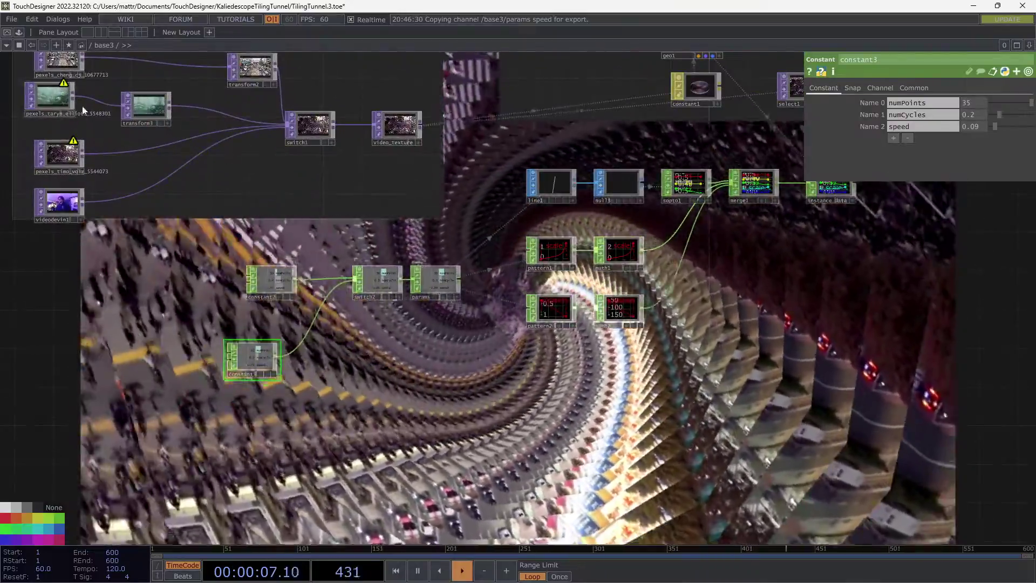
Preview switch1's different sources in the tunnel and set its Index to about 0.98 for the first video
left_click(56, 97)
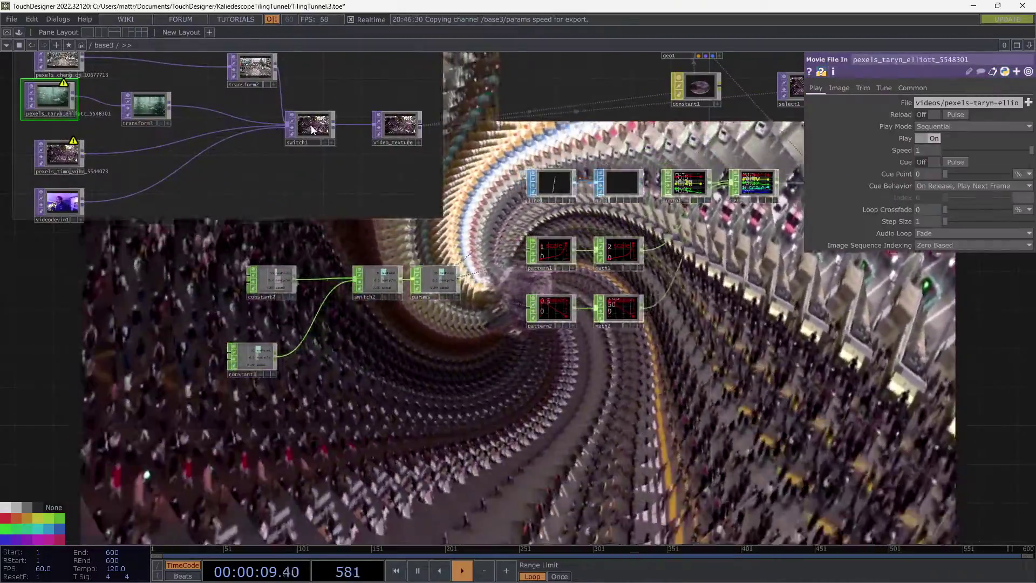
left_click(311, 125)
left_click_drag(947, 99, 972, 105)
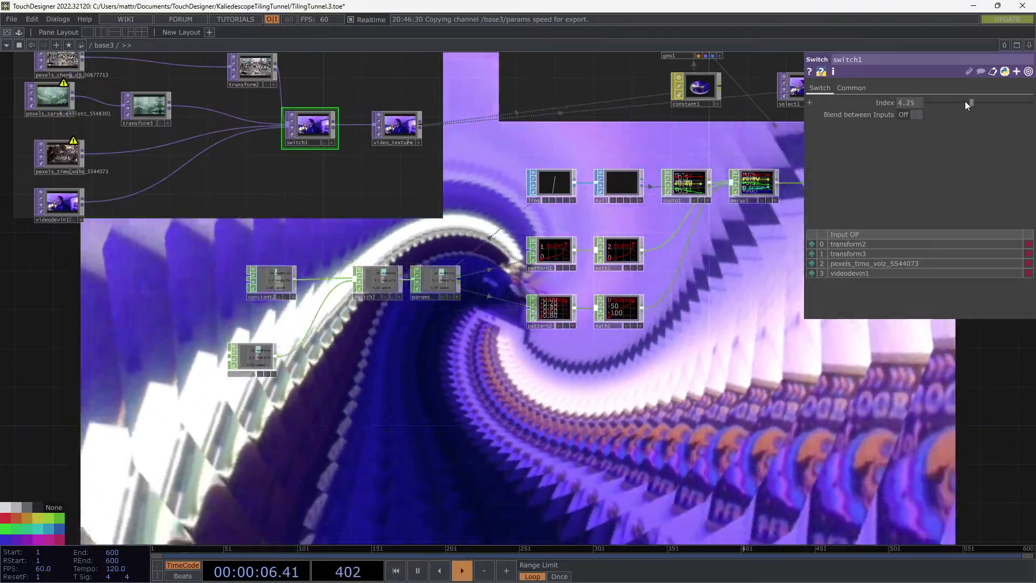
left_click_drag(965, 101, 938, 99)
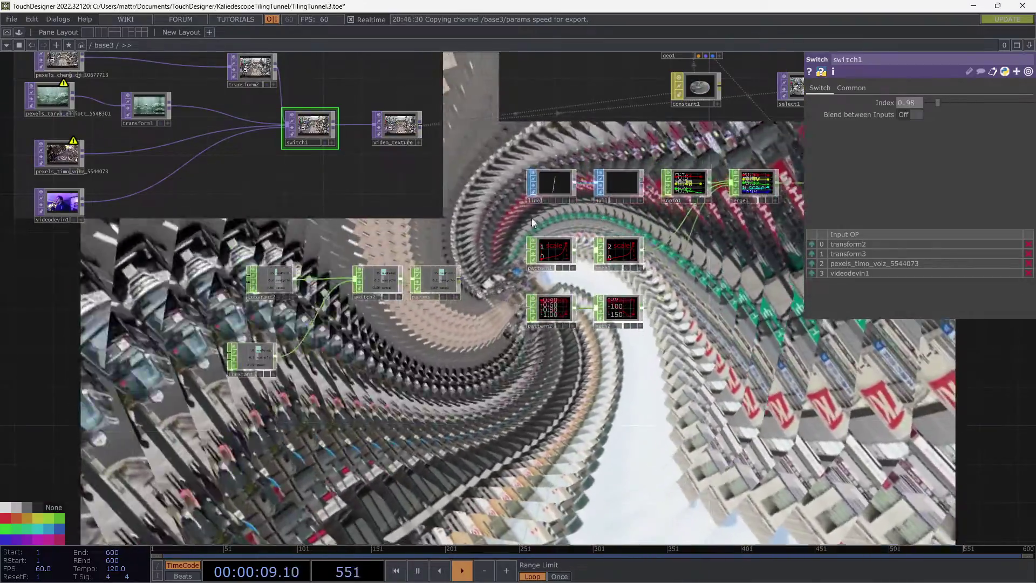
Set switch2's Index to 0 so constant2's parameters drive the tunnel
left_click(385, 280)
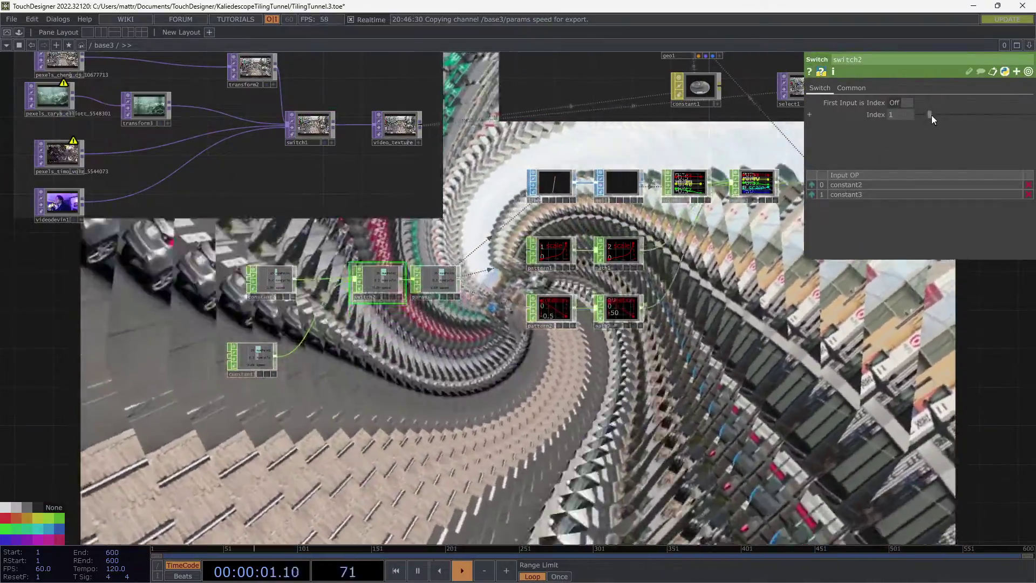
left_click_drag(931, 115, 914, 114)
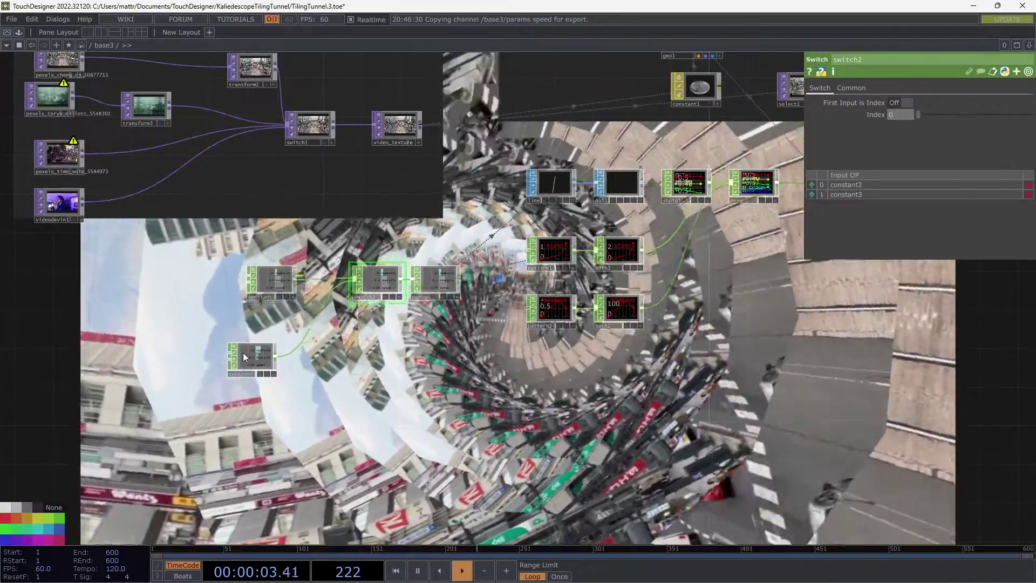
Move constant3 closer beneath constant2, duplicate it below as constant4, and connect the copy to switch2 as a third input
left_click_drag(245, 353, 288, 345)
left_click(288, 345)
key("ctrl+c")
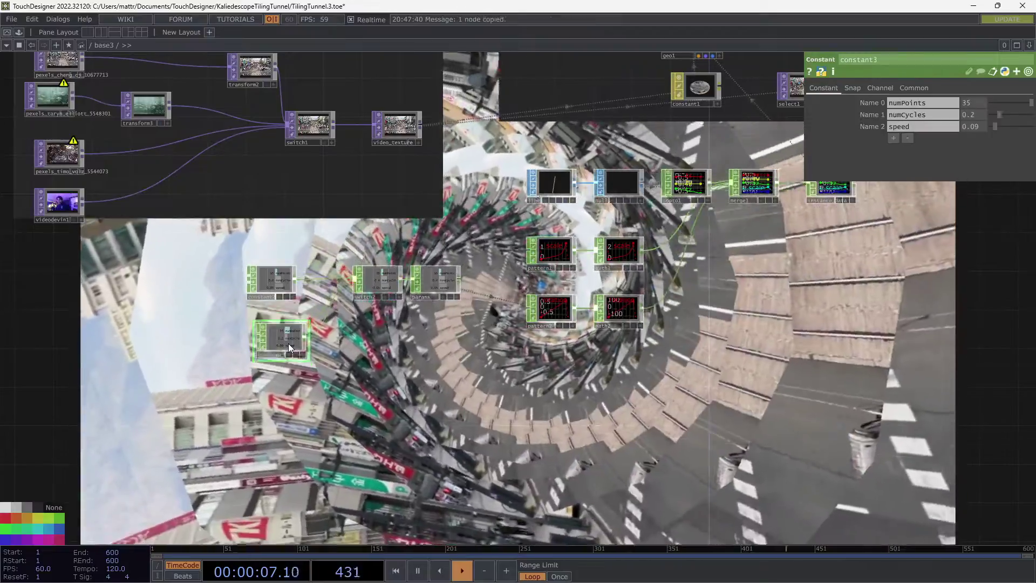
key("ctrl+v")
left_click_drag(307, 386, 355, 306)
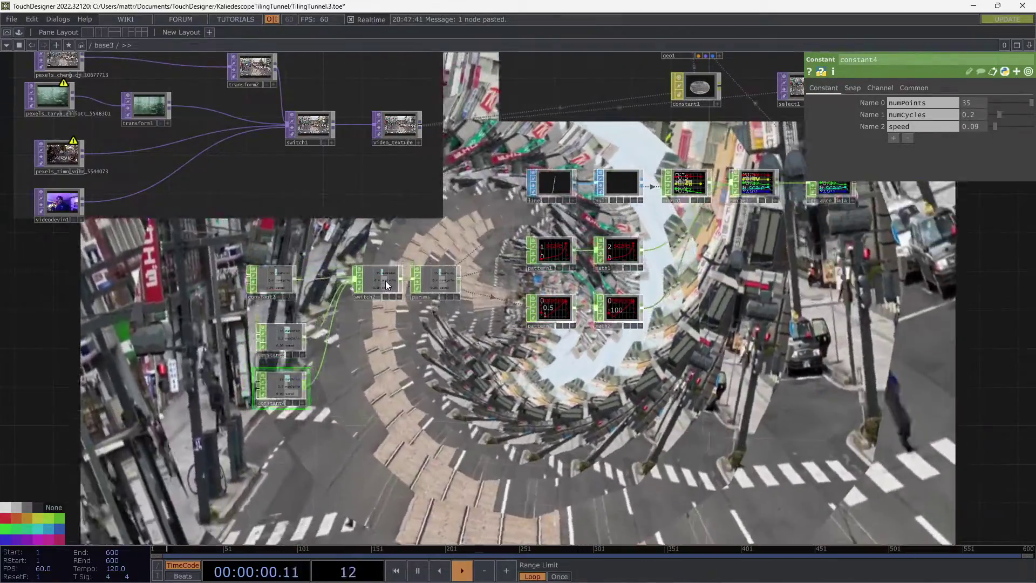
Change switch2's Index so constant4 drives the tunnel, and set constant4's numCycles to 0.5
left_click(385, 280)
left_click(950, 114)
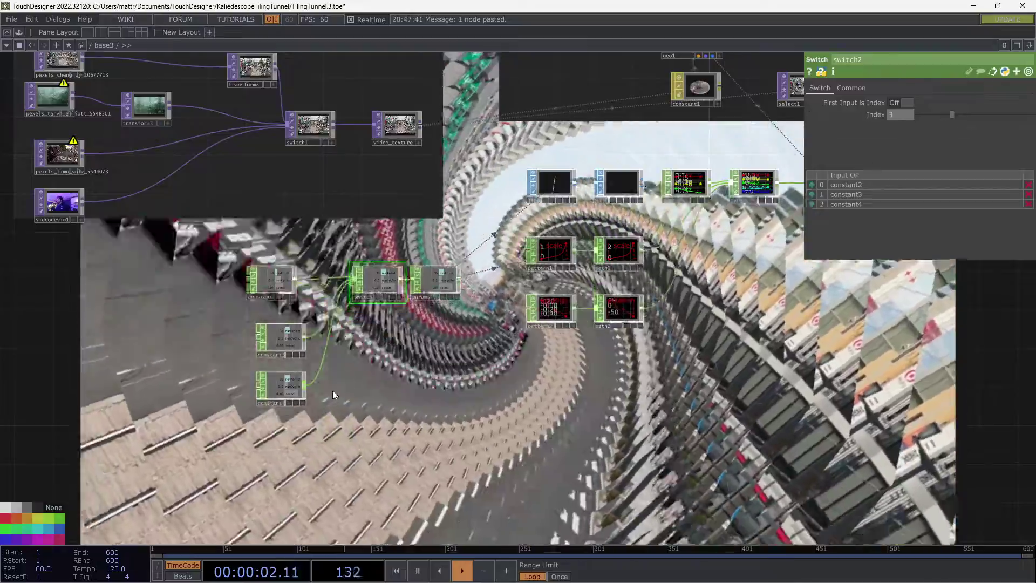
left_click(288, 387)
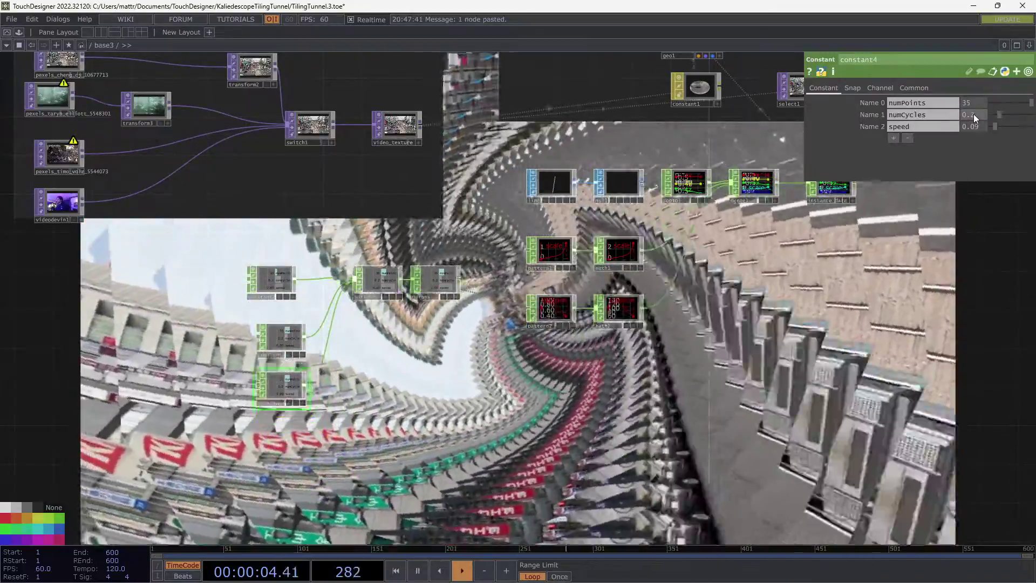
middle_click_drag(973, 115, 981, 103)
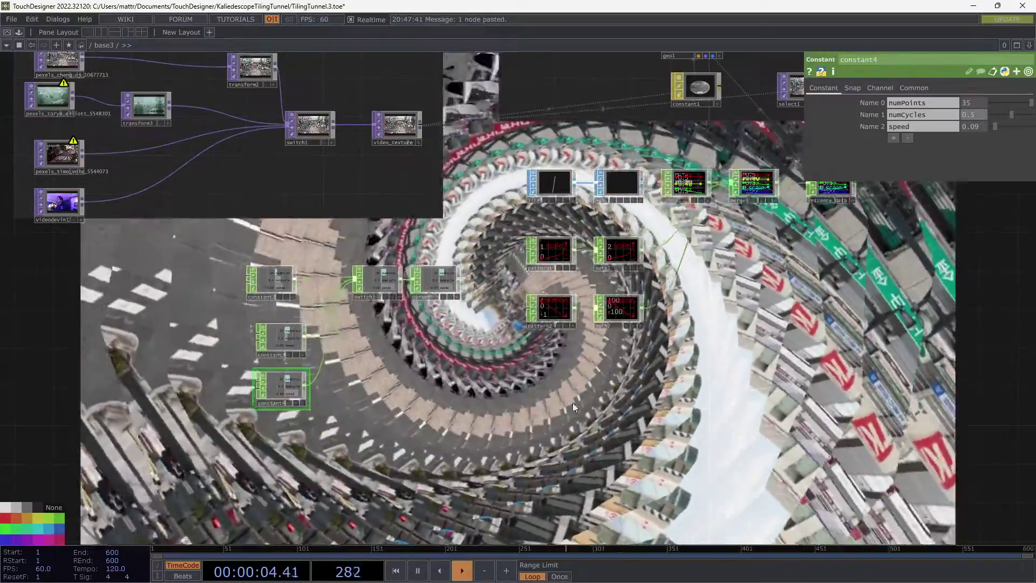
left_click_drag(299, 370, 74, 412)
left_click_drag(376, 139, 219, 324)
scroll(227, 320, "down", 5)
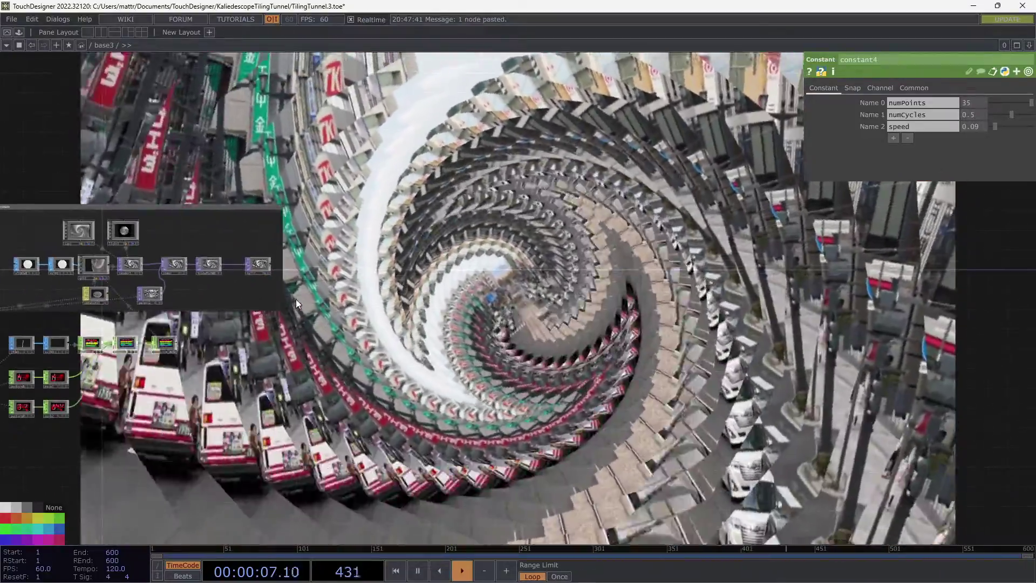
left_click_drag(295, 299, 261, 342)
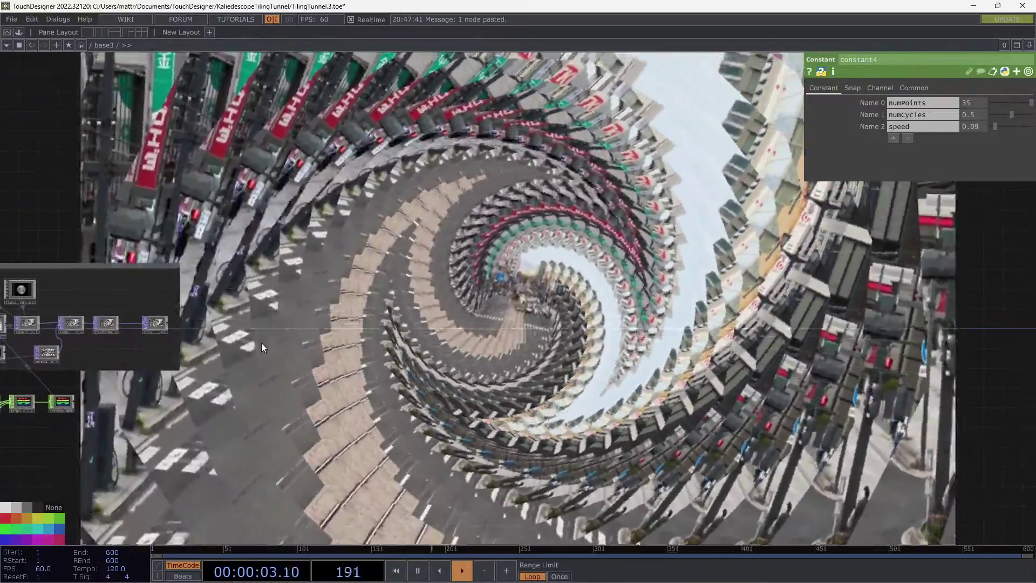